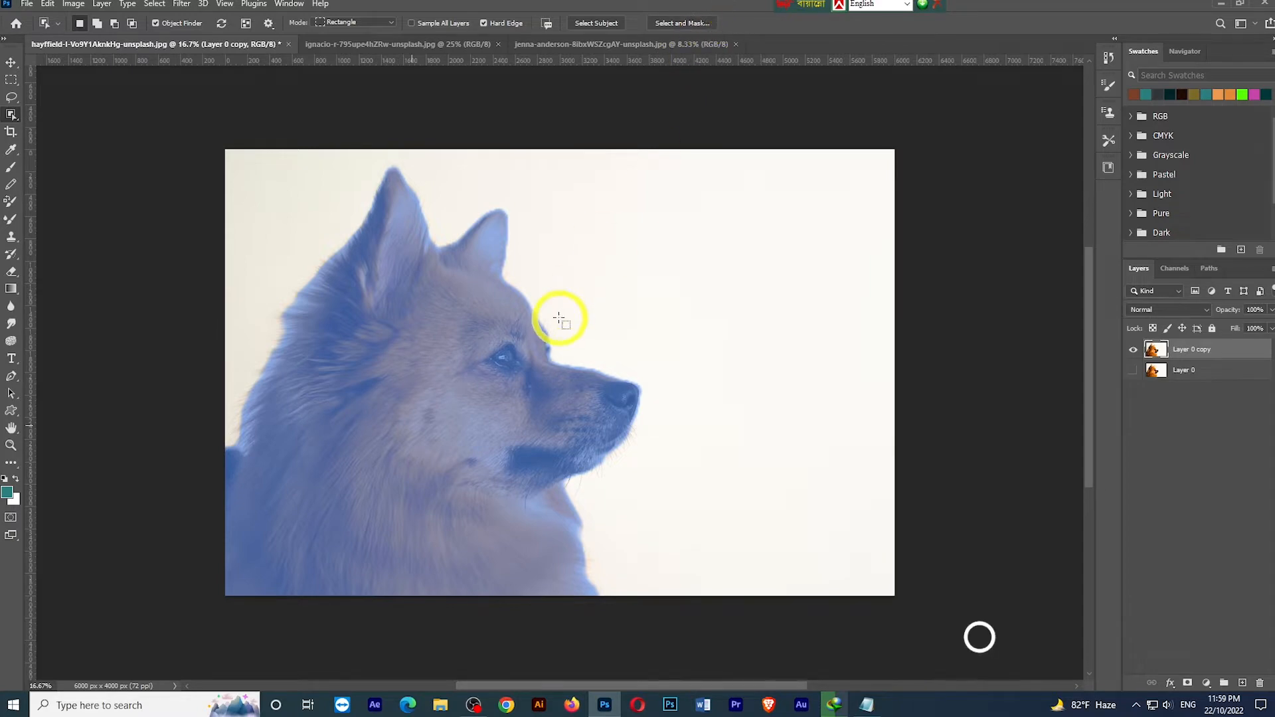
# - Select the dog as an object, open the selection in Select and Mask, and apply Refine Hair
pyautogui.click(437, 371)
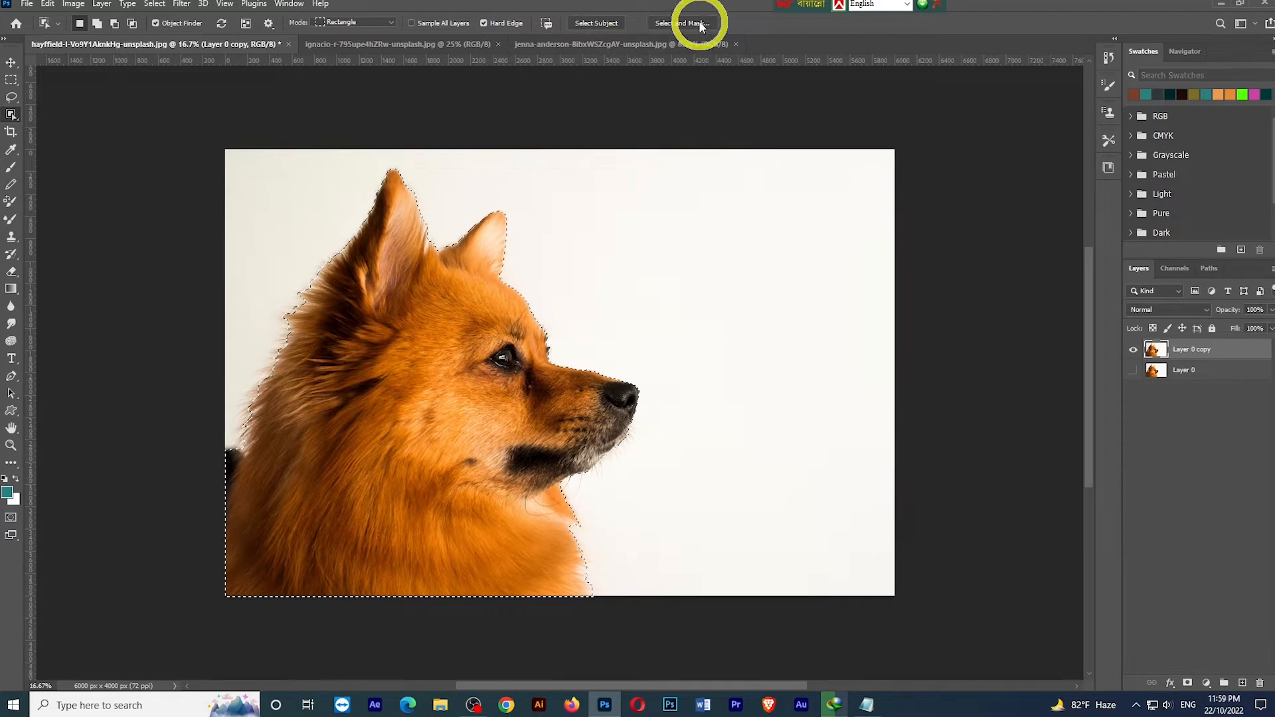
pyautogui.click(687, 24)
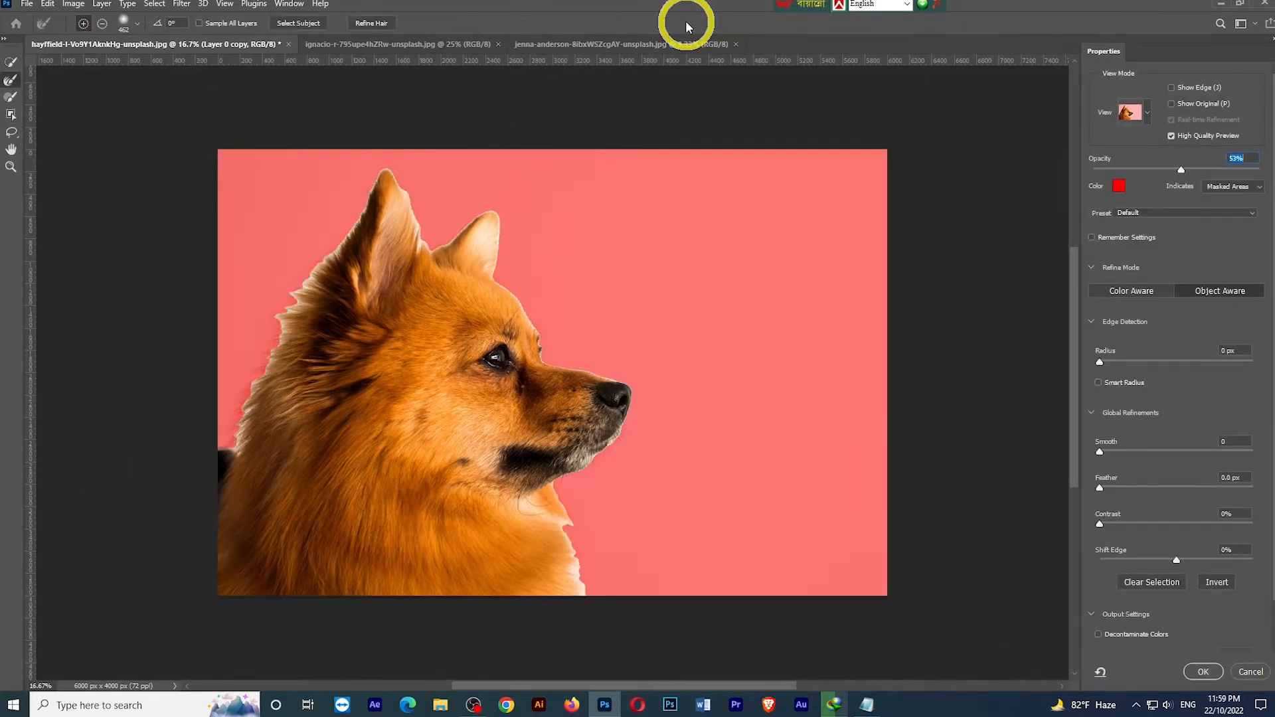
pyautogui.click(372, 23)
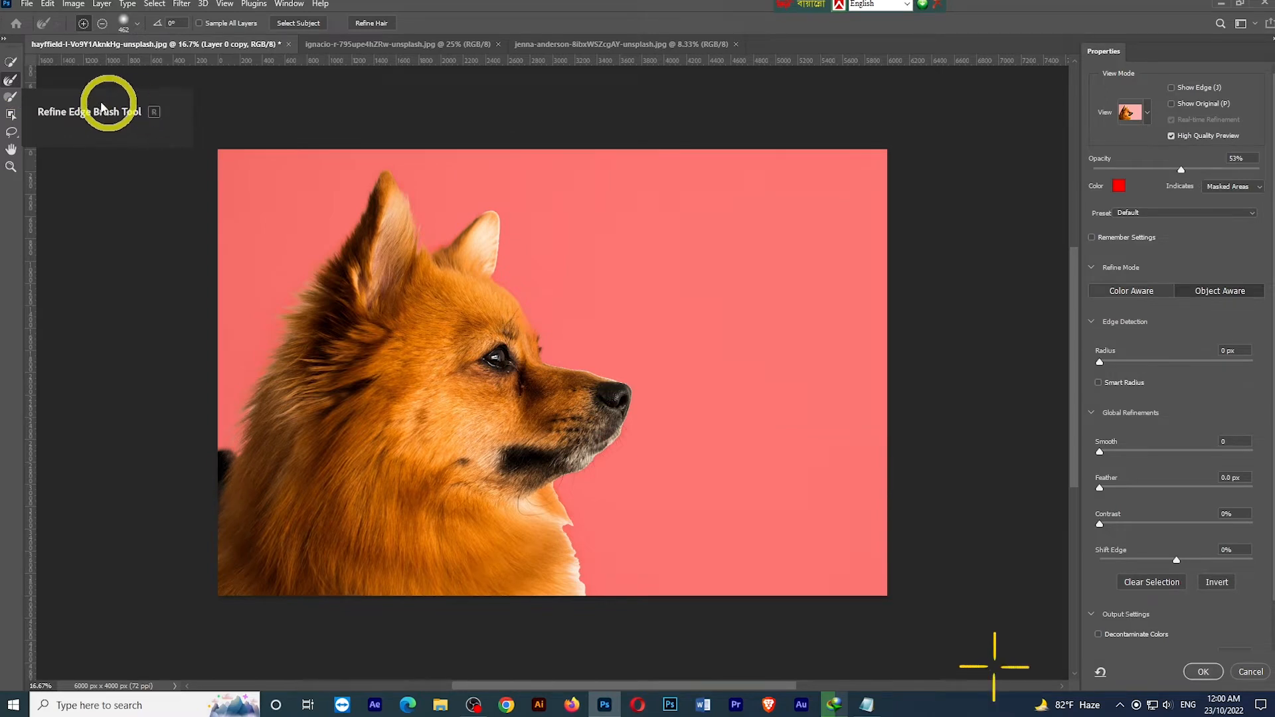
# - Set the Refine Edge Brush size to 198 px and paint along the dog's whole outline from back to chest
pyautogui.click(20, 80)
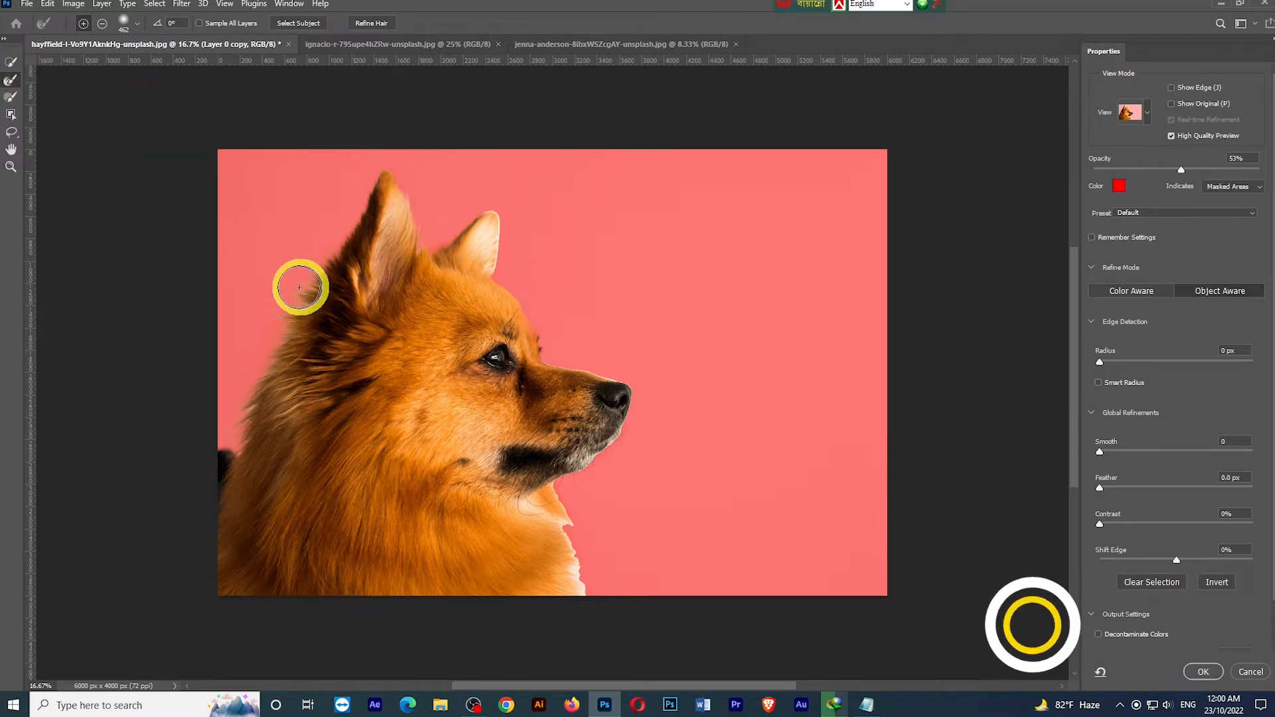
pyautogui.rightClick(310, 219)
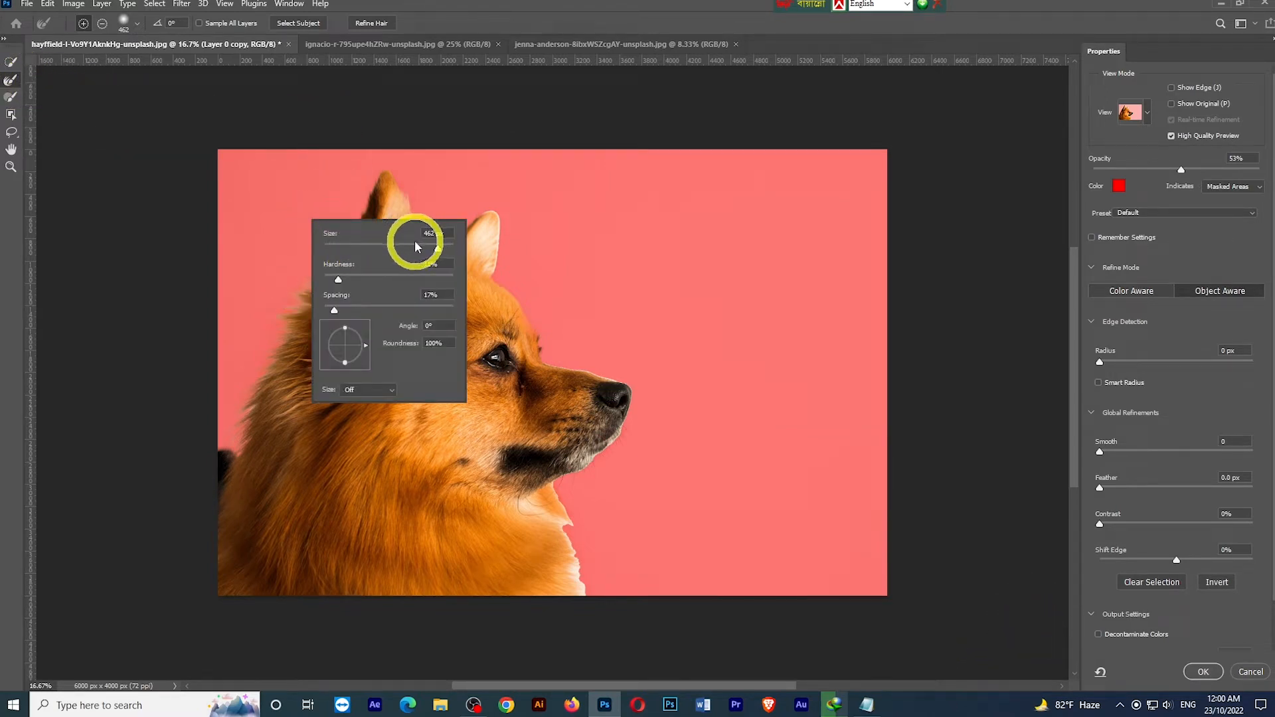
pyautogui.moveTo(413, 246); pyautogui.dragTo(407, 261)
pyautogui.moveTo(532, 337); pyautogui.dragTo(544, 326)
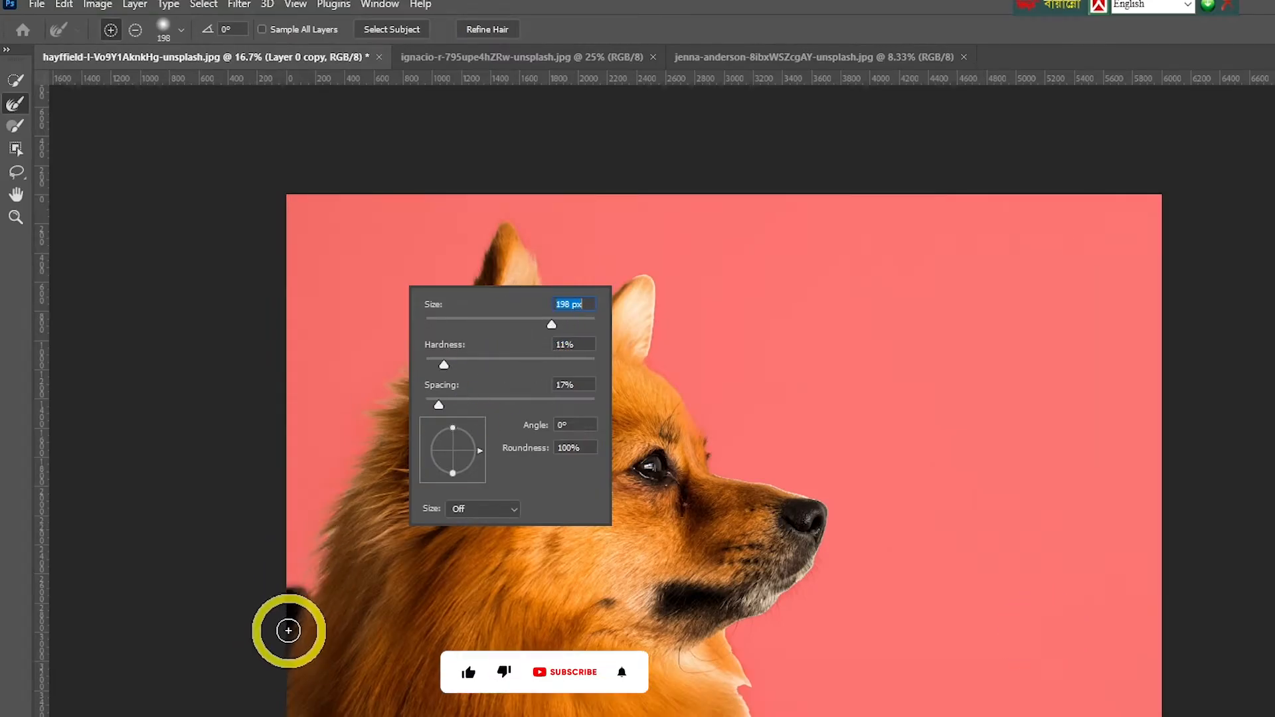
pyautogui.moveTo(287, 632)
pyautogui.mouseDown()
pyautogui.moveTo(340, 514)
pyautogui.moveTo(327, 511)
pyautogui.moveTo(296, 595)
pyautogui.moveTo(393, 390)
pyautogui.moveTo(484, 250)
pyautogui.moveTo(534, 278)
pyautogui.moveTo(612, 287)
pyautogui.mouseUp()
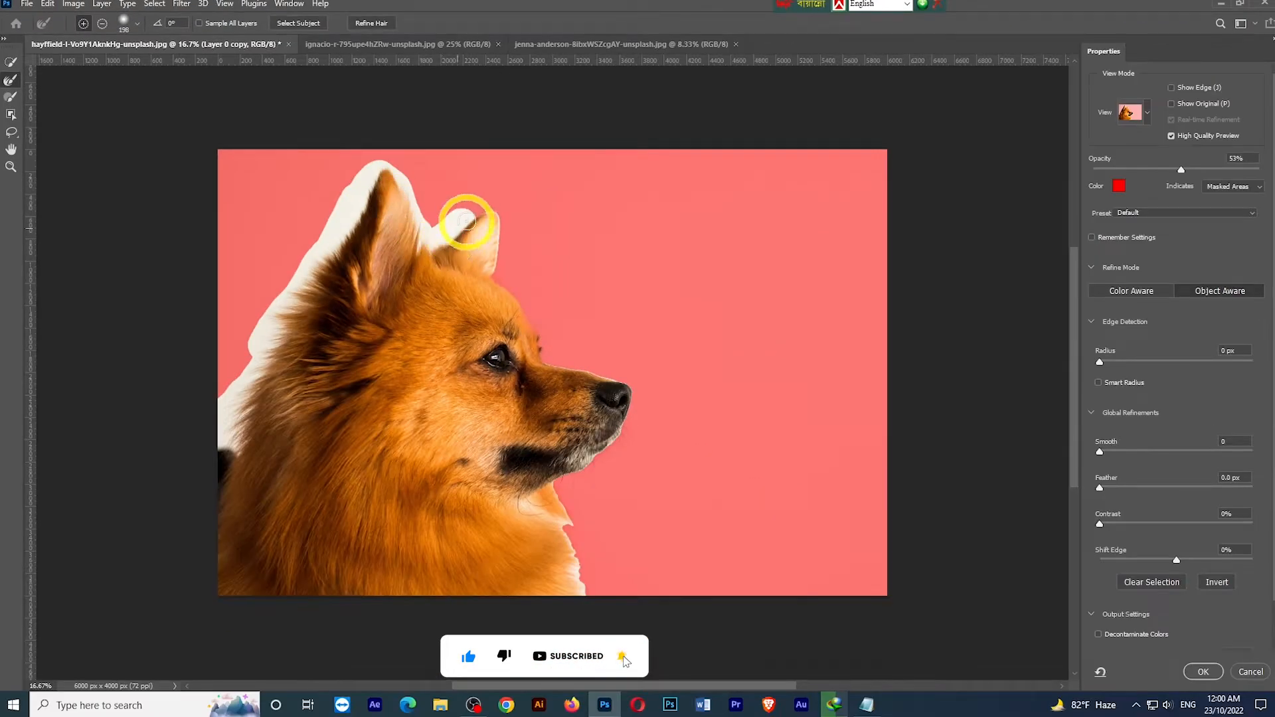
pyautogui.moveTo(466, 221)
pyautogui.mouseDown()
pyautogui.moveTo(496, 269)
pyautogui.moveTo(537, 350)
pyautogui.moveTo(531, 312)
pyautogui.moveTo(548, 354)
pyautogui.moveTo(620, 385)
pyautogui.moveTo(611, 453)
pyautogui.moveTo(560, 492)
pyautogui.moveTo(574, 587)
pyautogui.mouseUp()
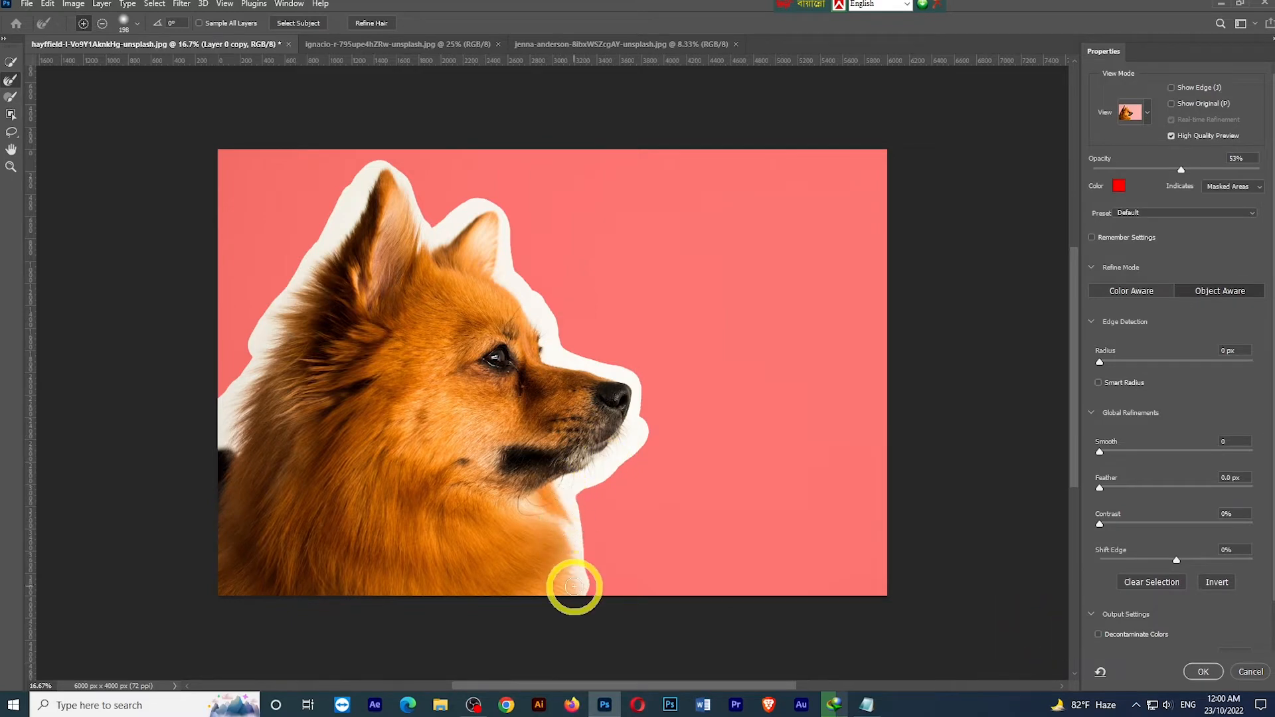
pyautogui.moveTo(569, 481); pyautogui.dragTo(573, 481)
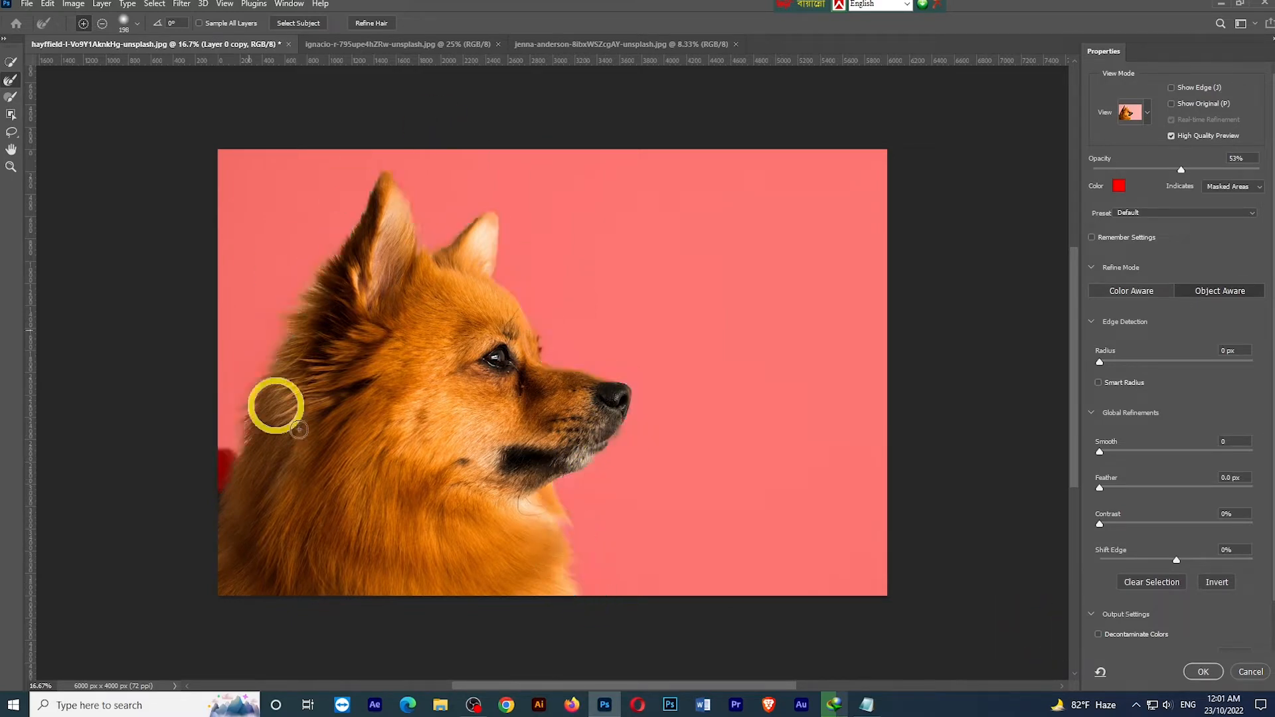
# - Output the refined dog selection as a Layer Mask and apply it
pyautogui.scroll(3, 515, 344)
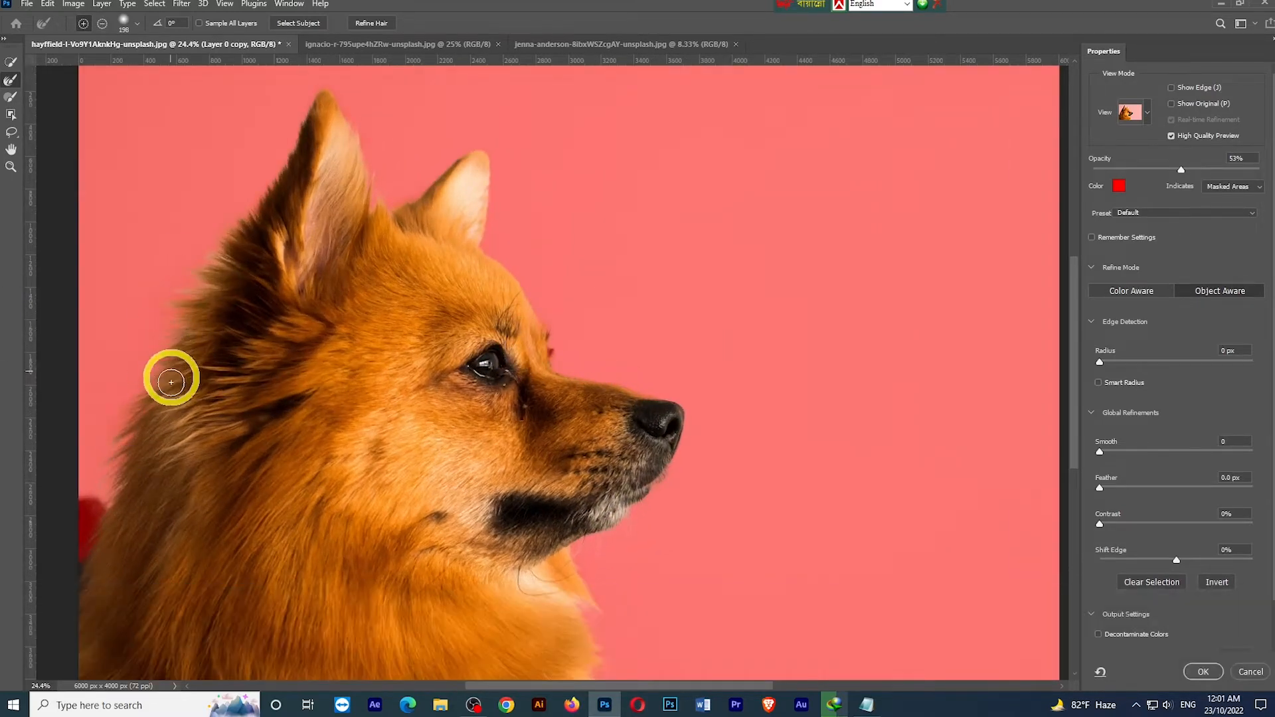
pyautogui.scroll(-3, 205, 359)
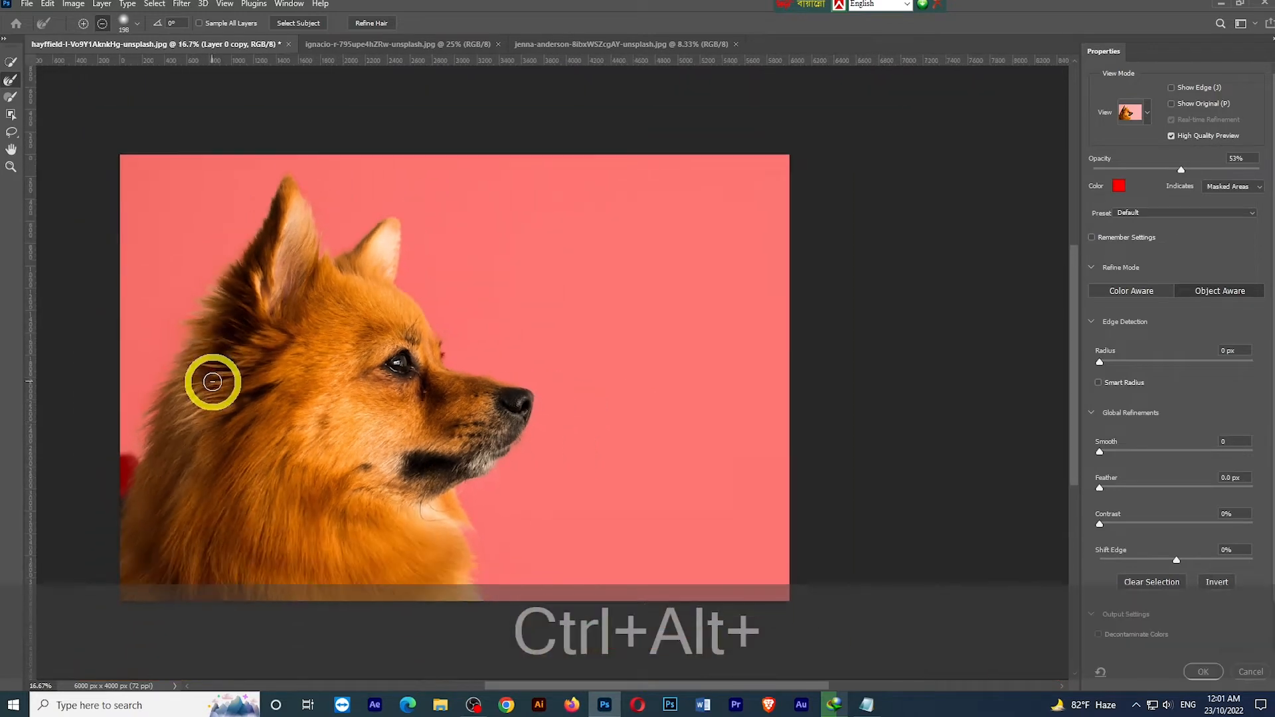
pyautogui.moveTo(734, 685); pyautogui.dragTo(704, 686)
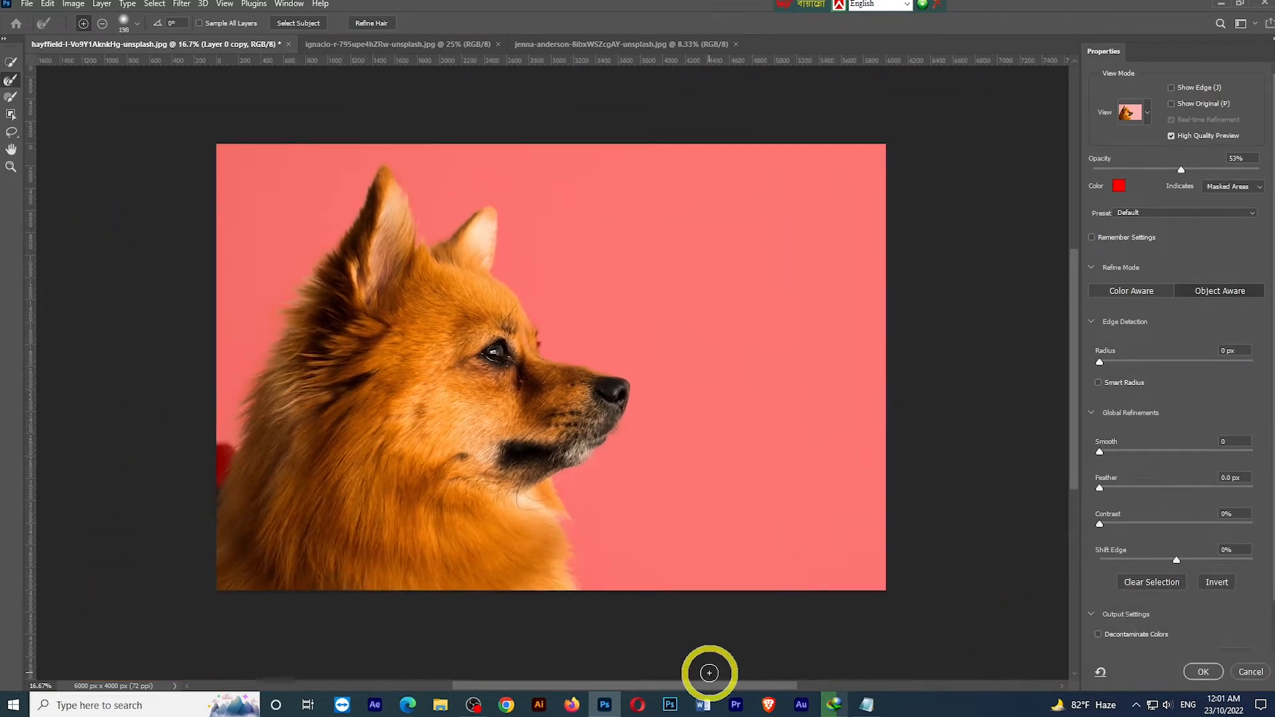
pyautogui.scroll(-1, 1260, 547)
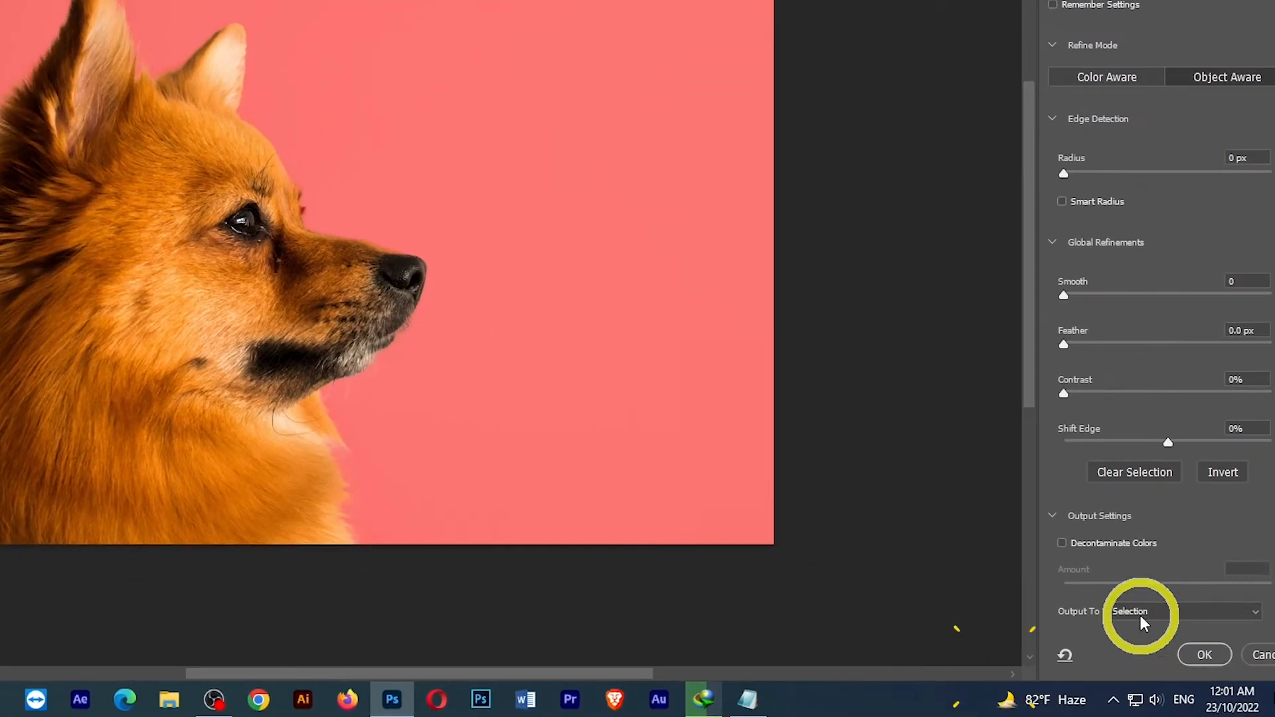
pyautogui.click(1139, 615)
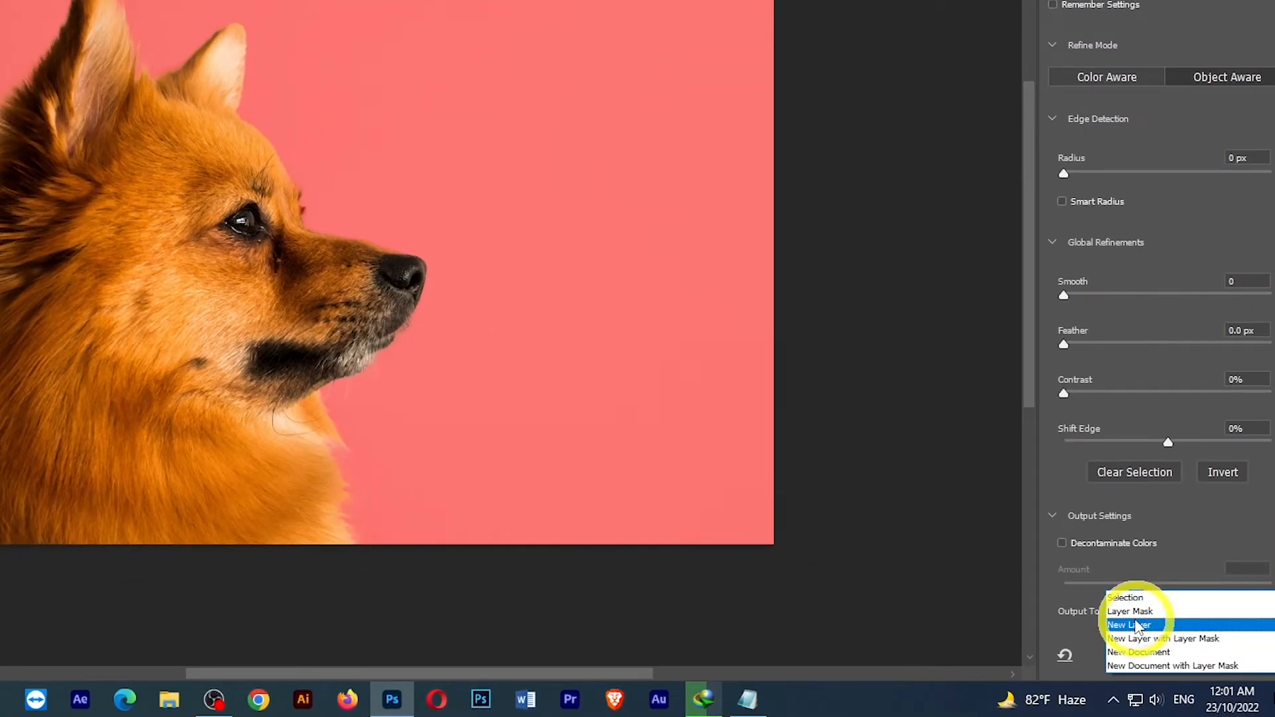
pyautogui.click(1132, 608)
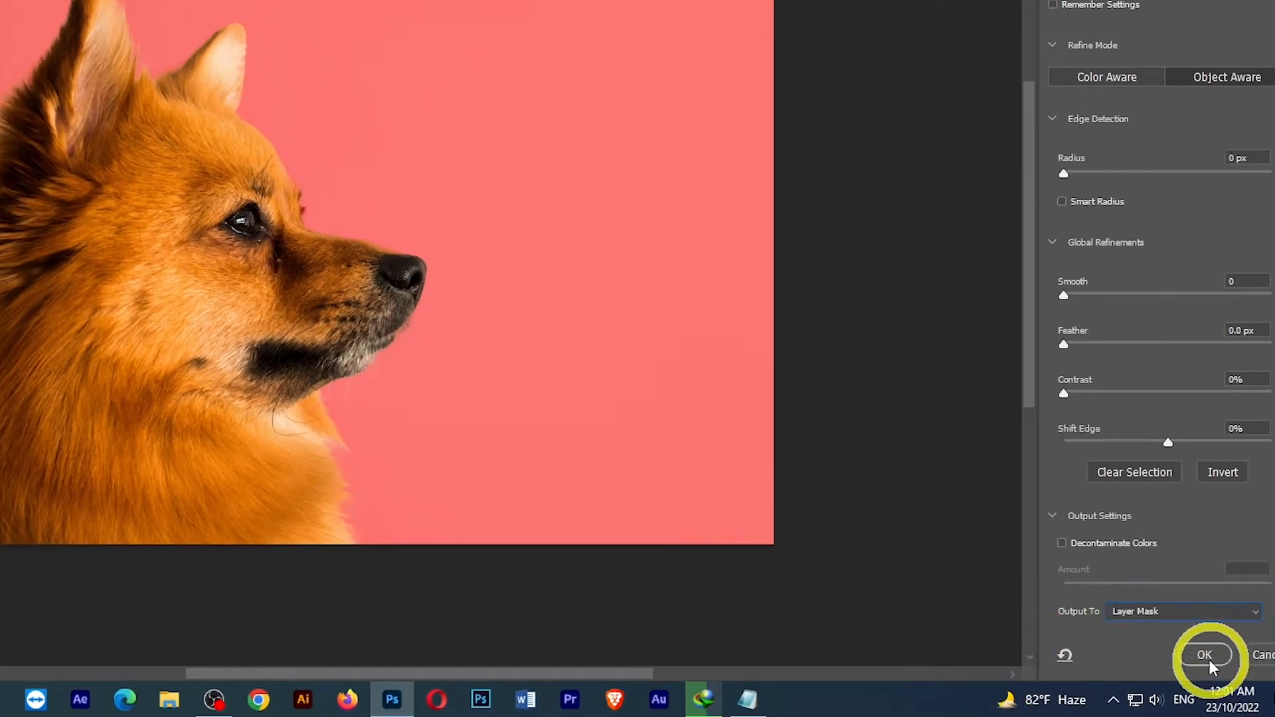
pyautogui.click(1203, 656)
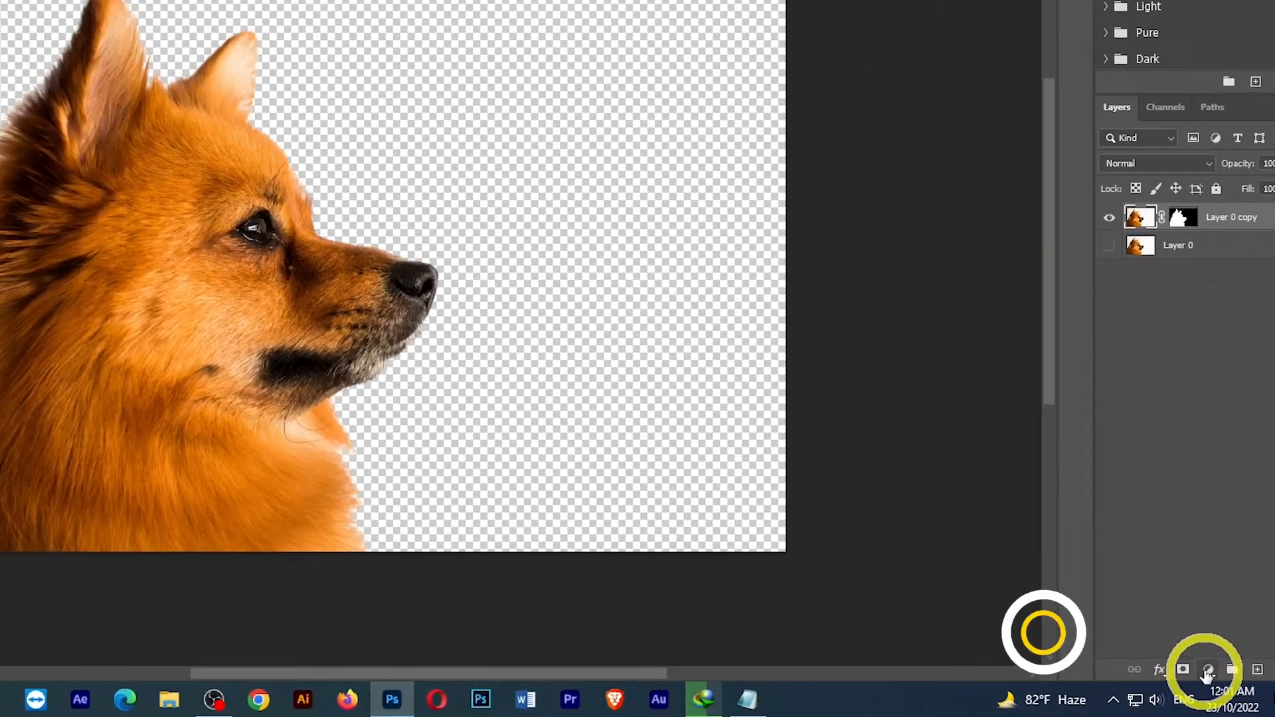
# - Add a Solid Color fill layer in green 66b806 and place it beneath the masked dog layer
pyautogui.click(1207, 672)
pyautogui.click(1193, 353)
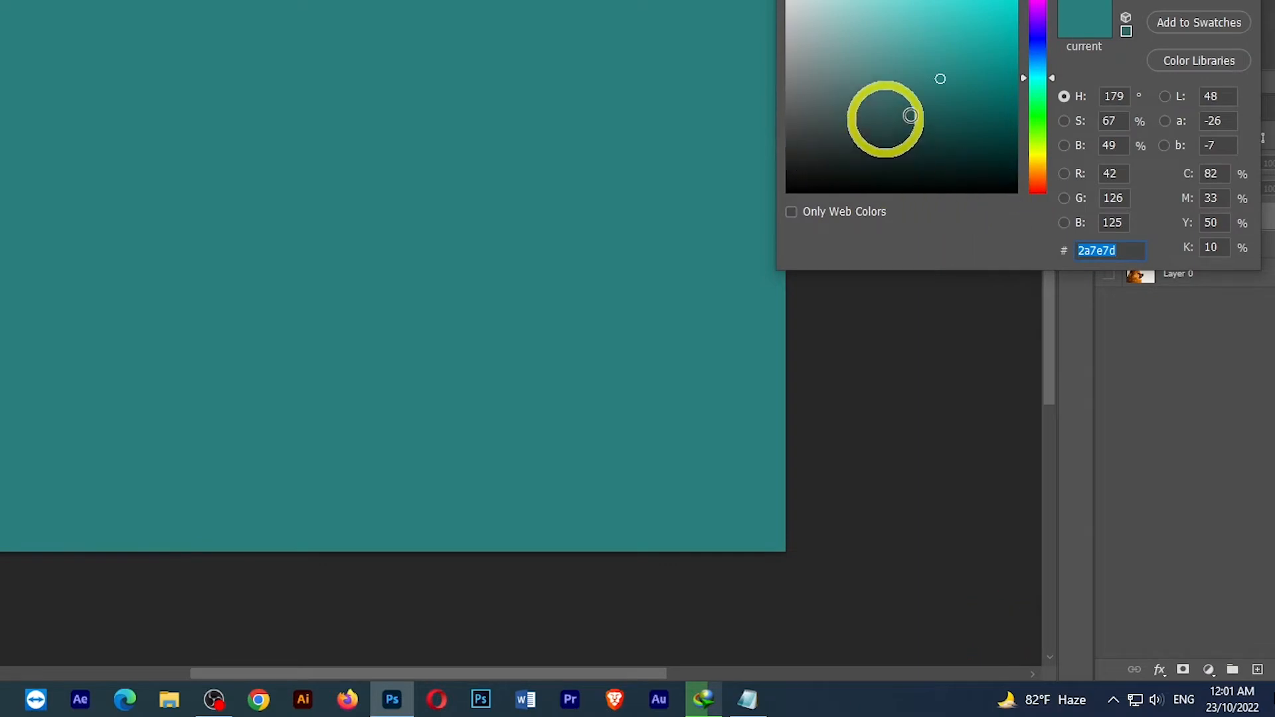
pyautogui.click(1038, 137)
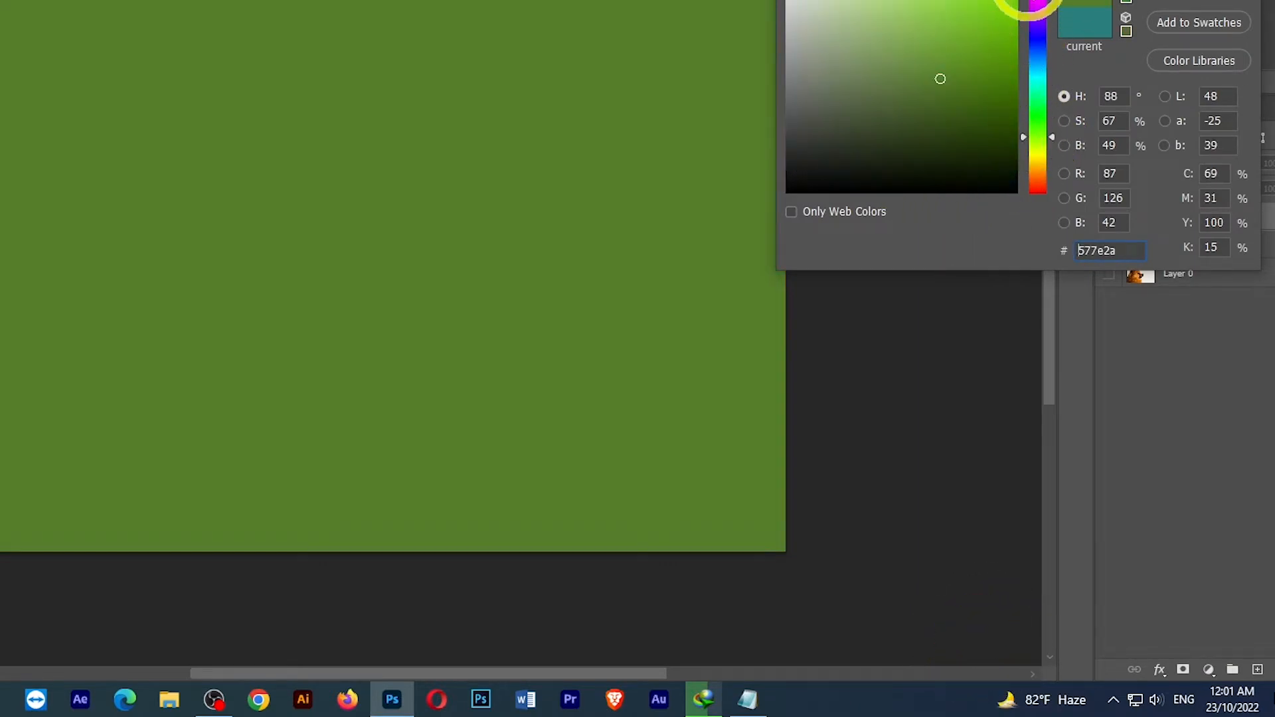
pyautogui.click(1009, 27)
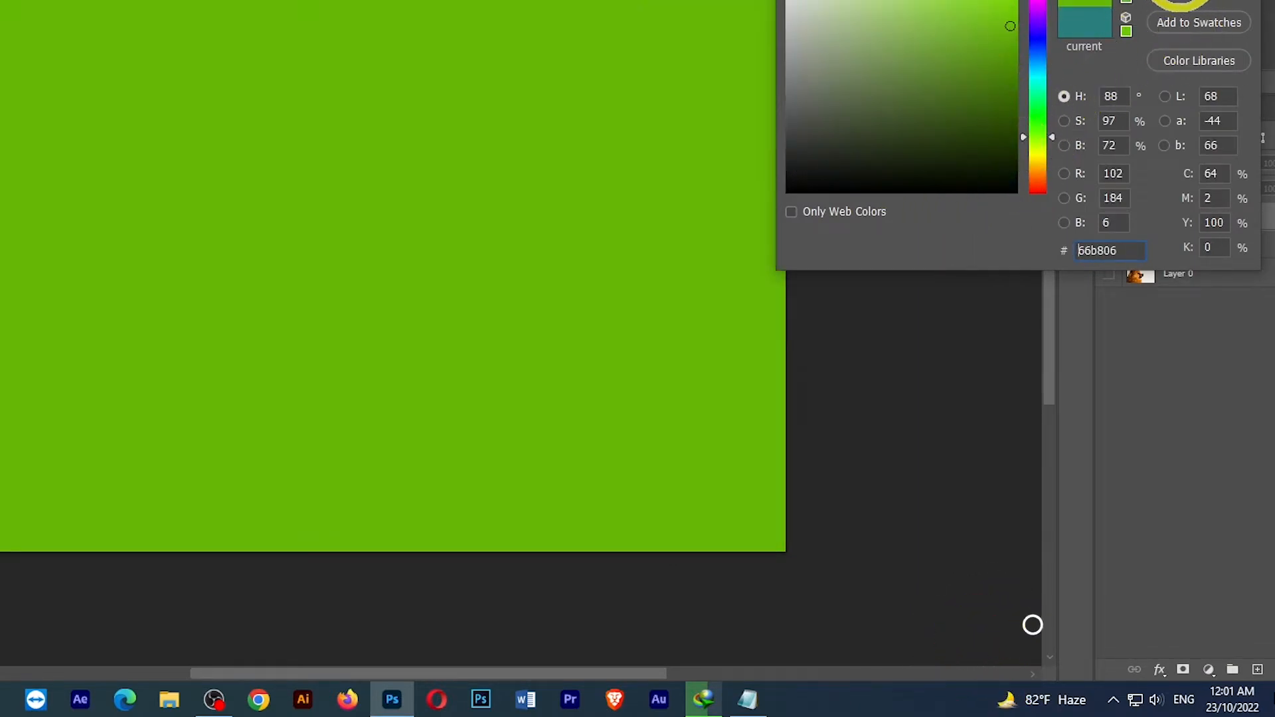
pyautogui.click(1198, 157)
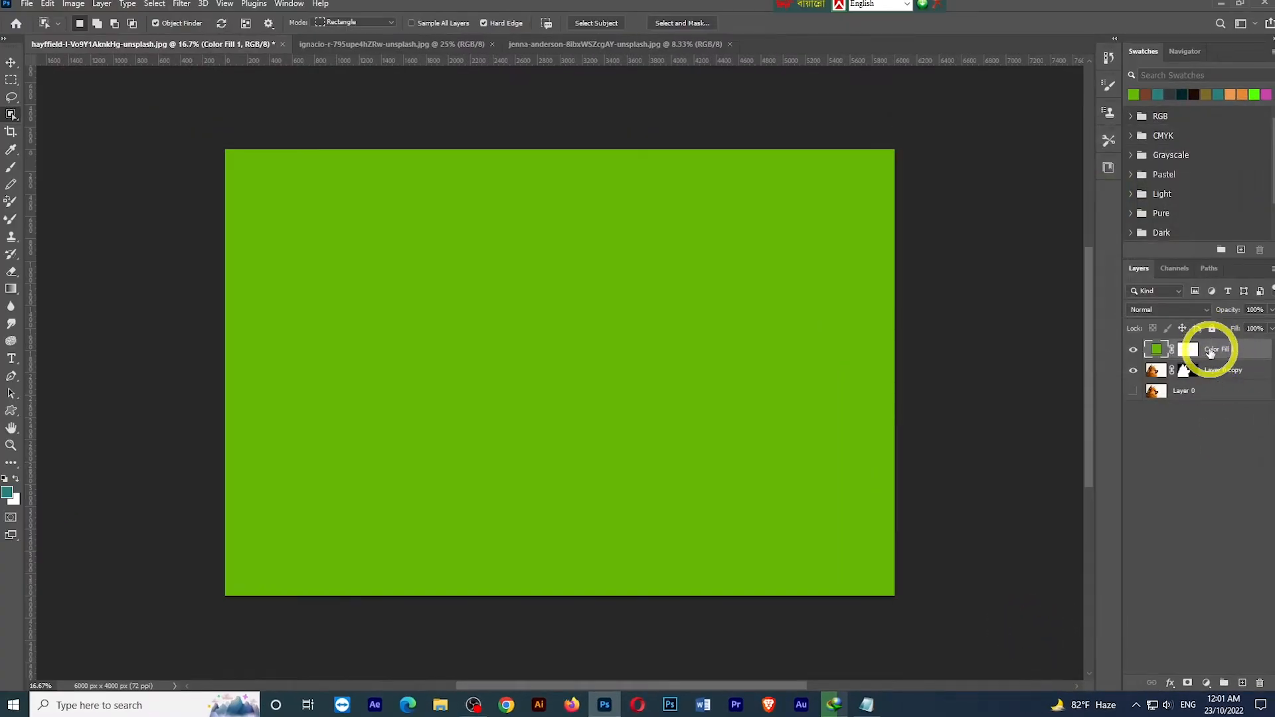
pyautogui.moveTo(1210, 352); pyautogui.dragTo(1207, 382)
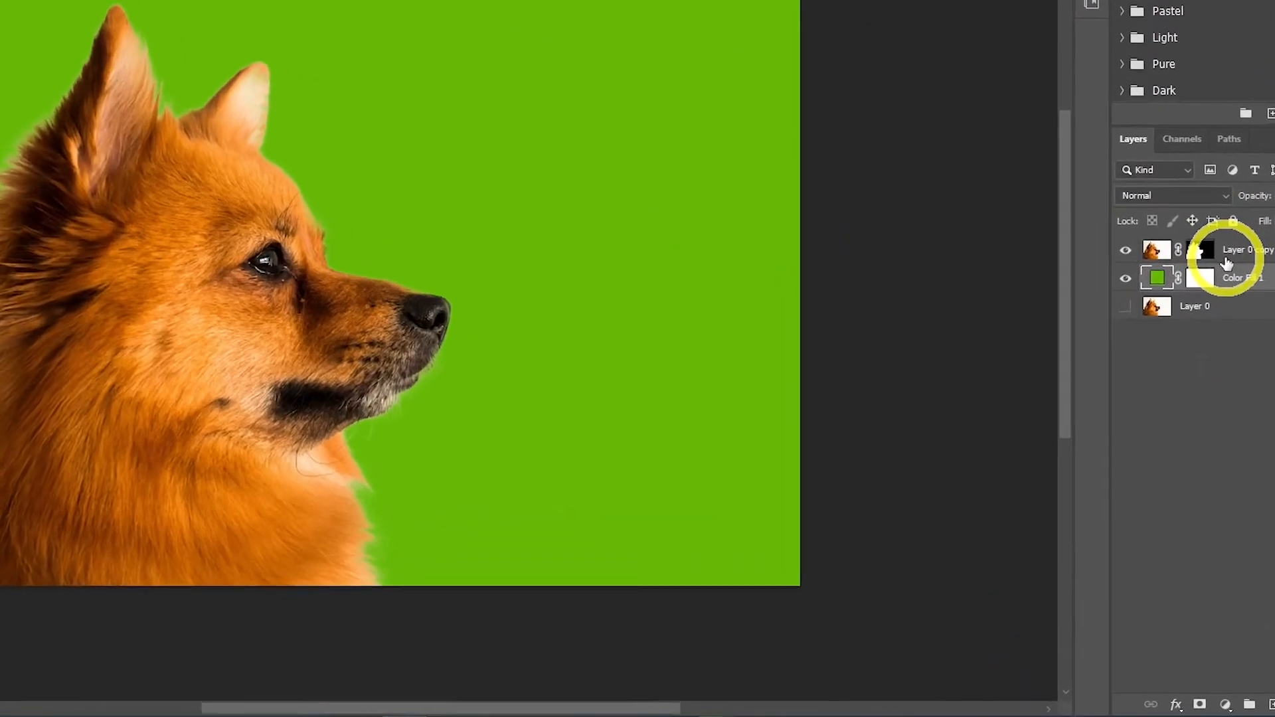
# - Duplicate the masked dog layer and rename the copy "Duplicate"
pyautogui.click(1247, 251)
pyautogui.hotkey('ctrl', 'j')
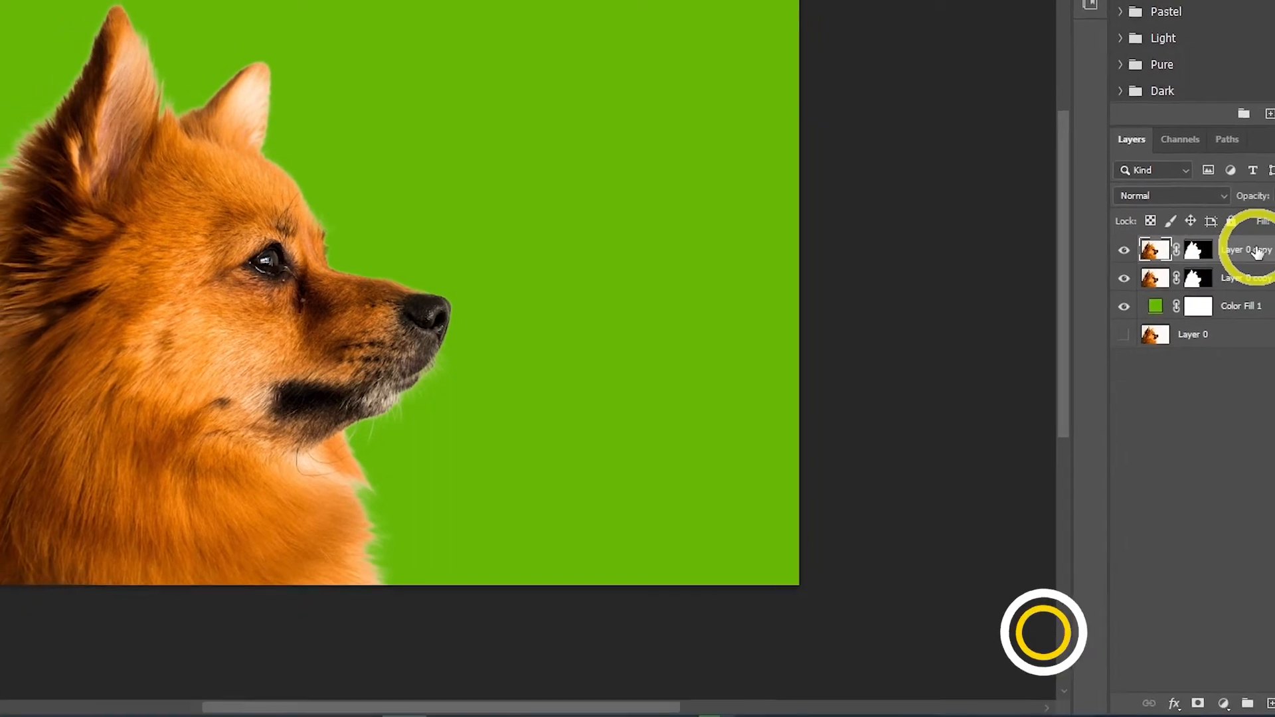
pyautogui.doubleClick(1248, 250)
pyautogui.write('Du')
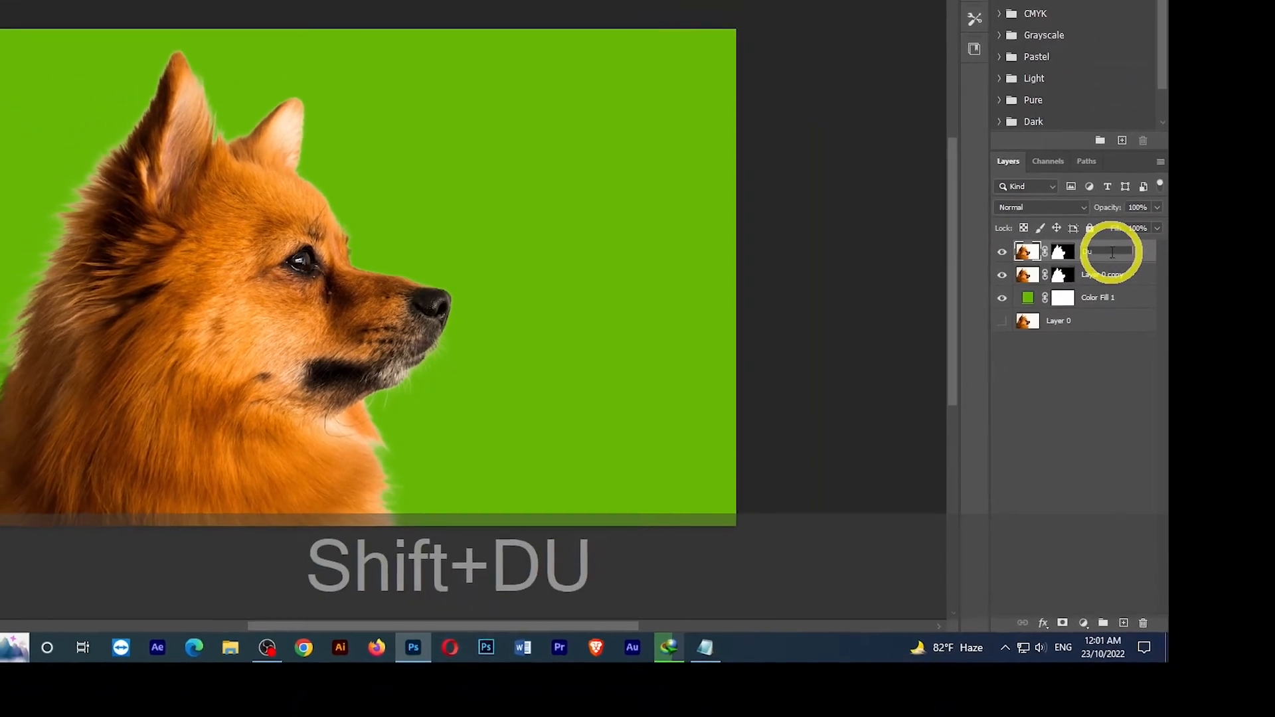
pyautogui.write('plicate')
pyautogui.press('Return')
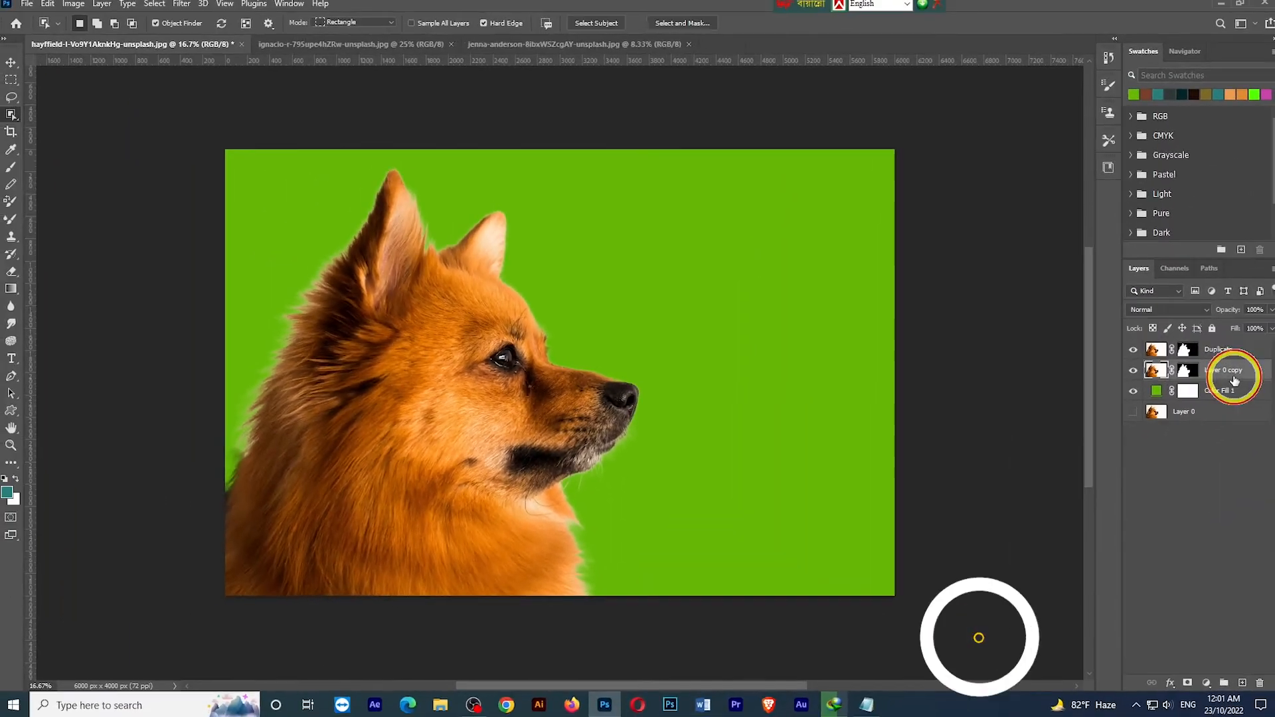
# - Convert the lower masked dog layer, Layer 0 copy, to a Smart Object
pyautogui.click(1235, 381)
pyautogui.rightClick(1235, 376)
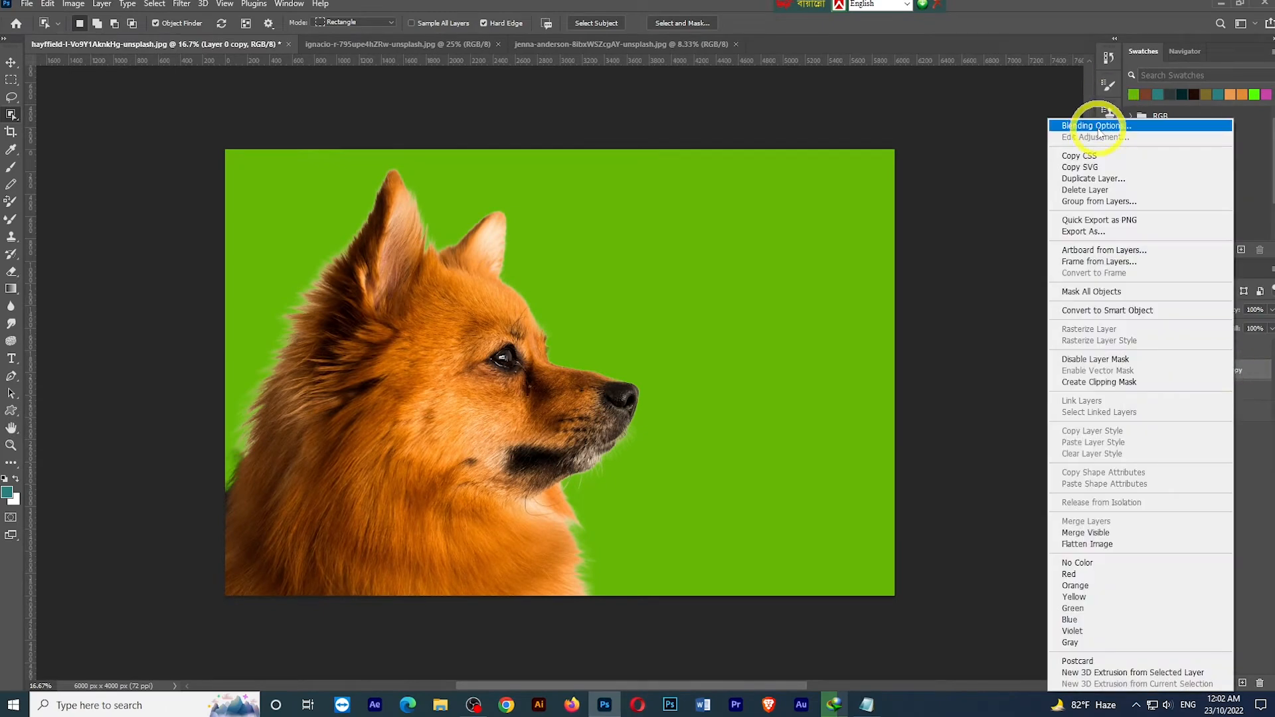
pyautogui.click(960, 548)
pyautogui.rightClick(1214, 379)
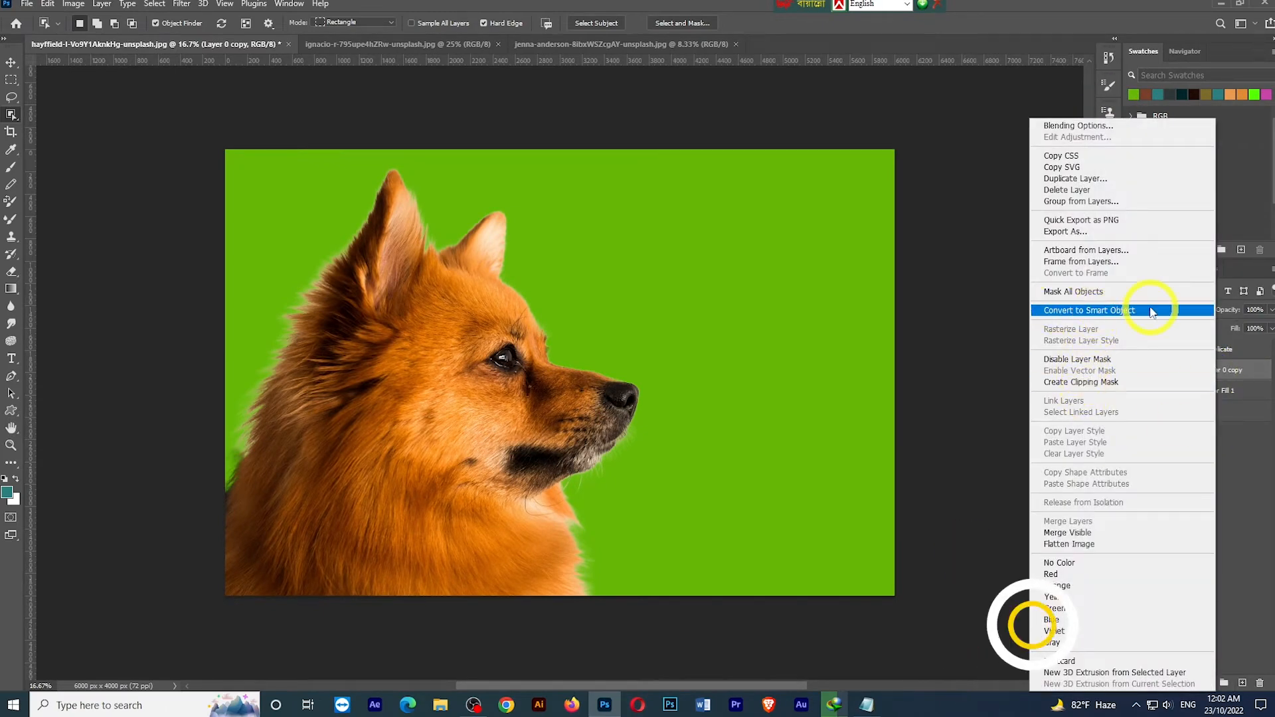
pyautogui.click(1176, 310)
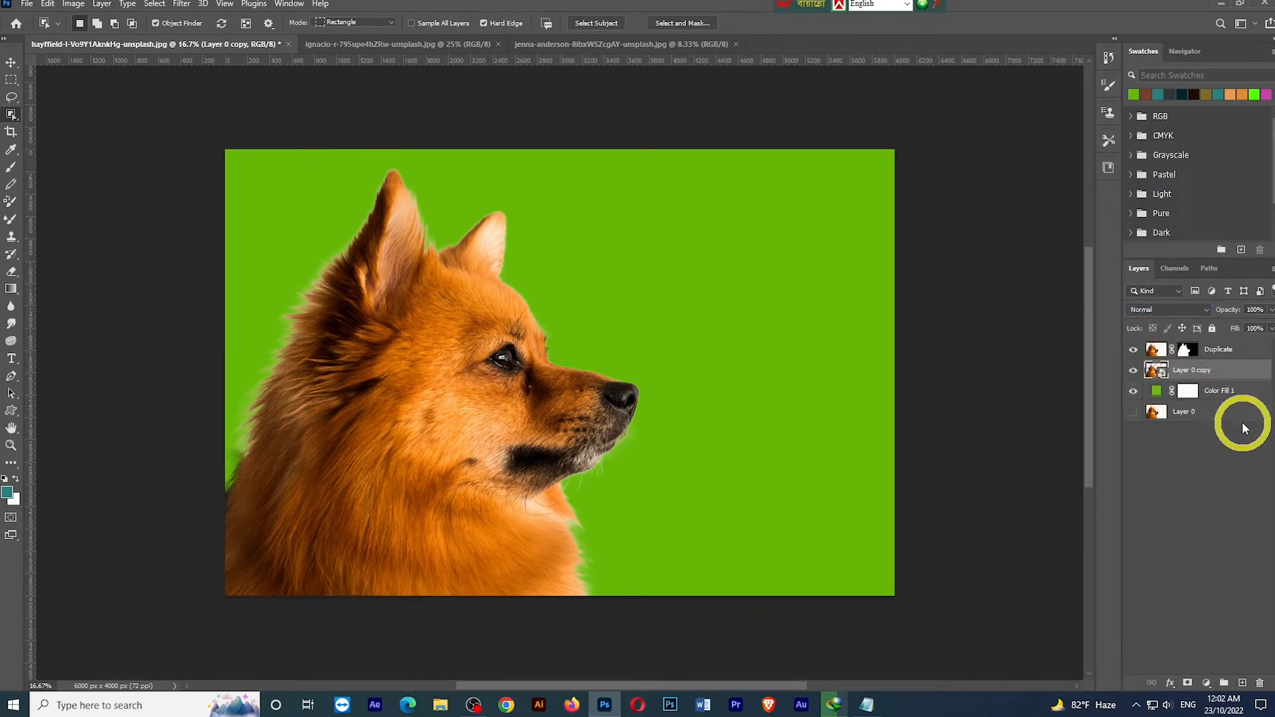
# - Add a teal Solid Color fill layer above Layer 0 copy and clip it to that layer
pyautogui.click(1206, 684)
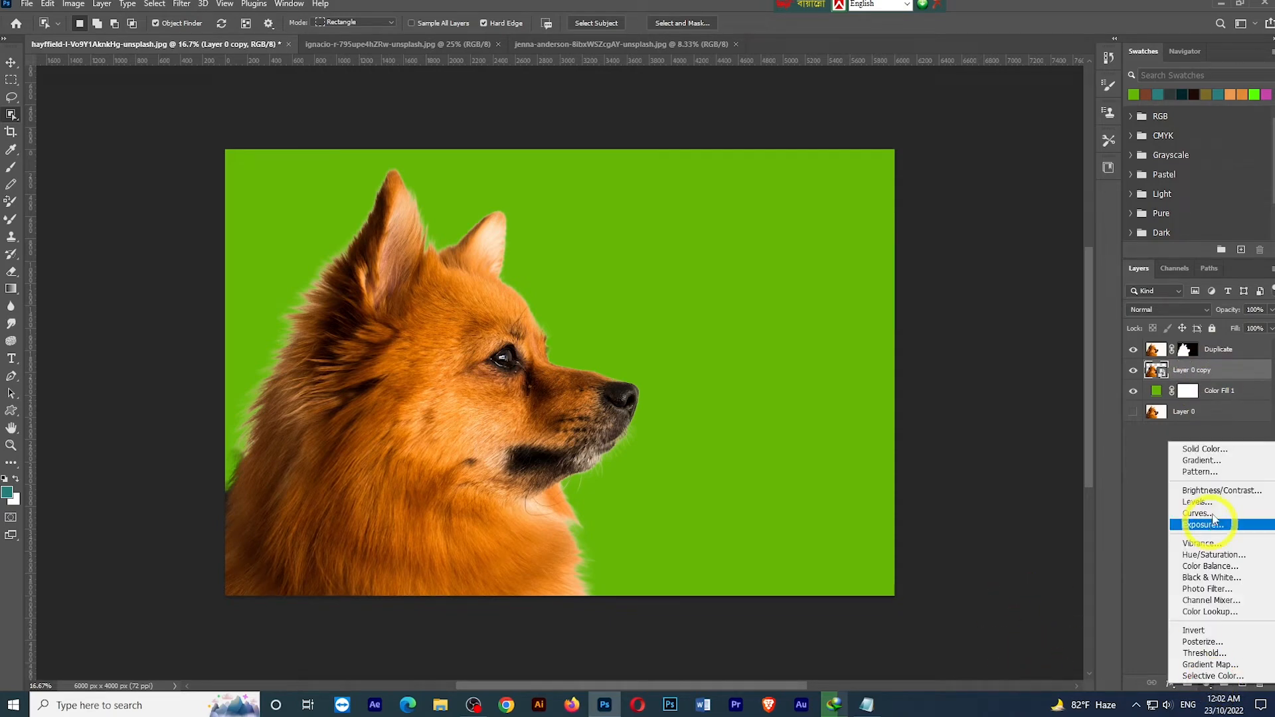
pyautogui.click(1213, 445)
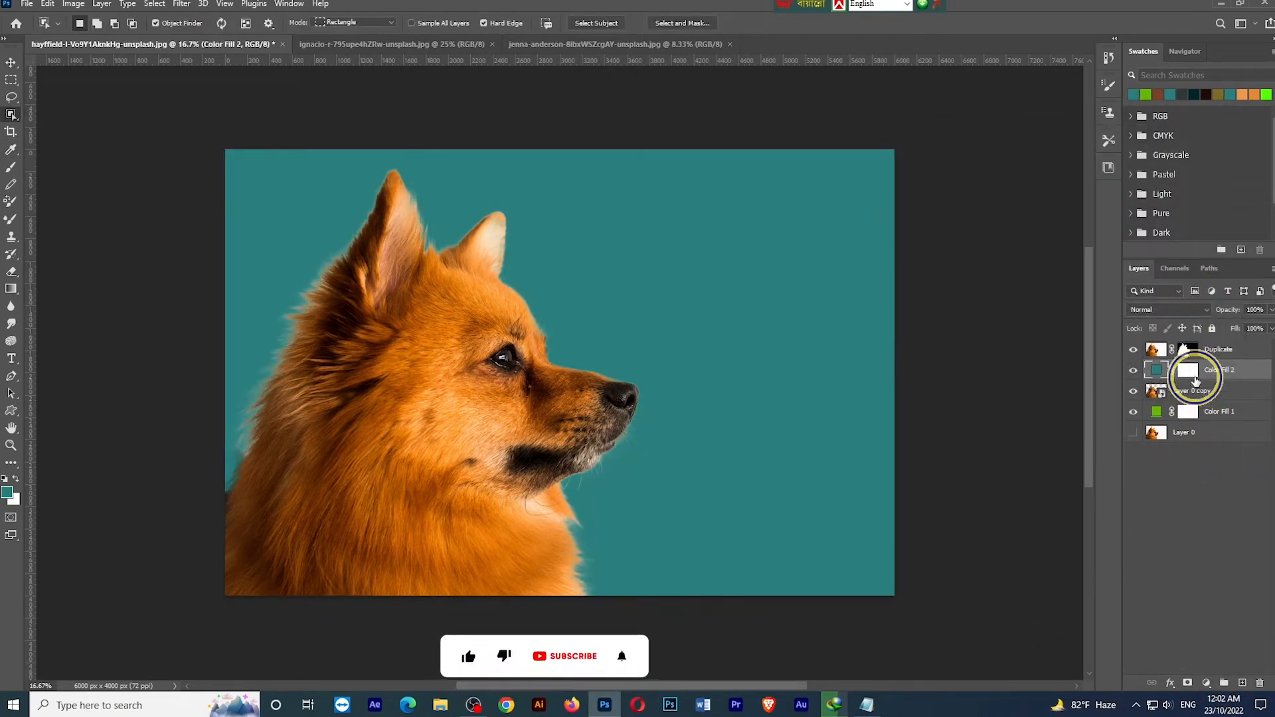
pyautogui.rightClick(1188, 370)
pyautogui.click(1209, 589)
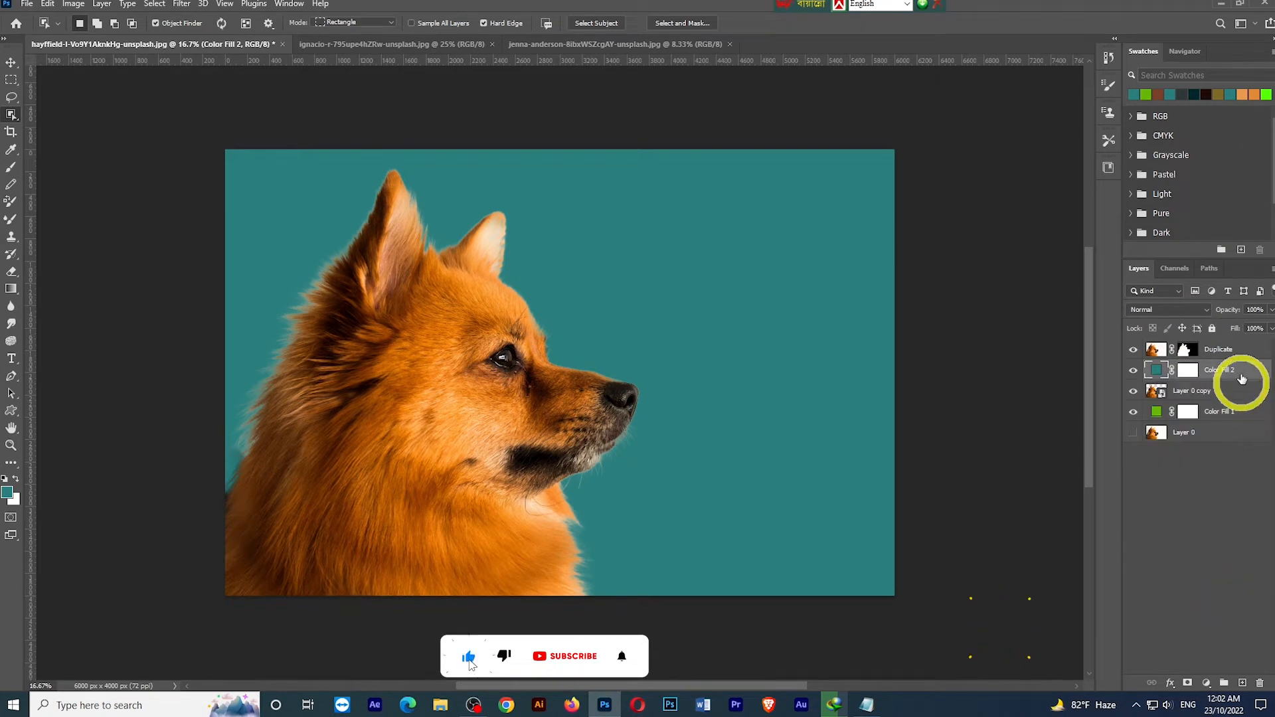
pyautogui.rightClick(1233, 375)
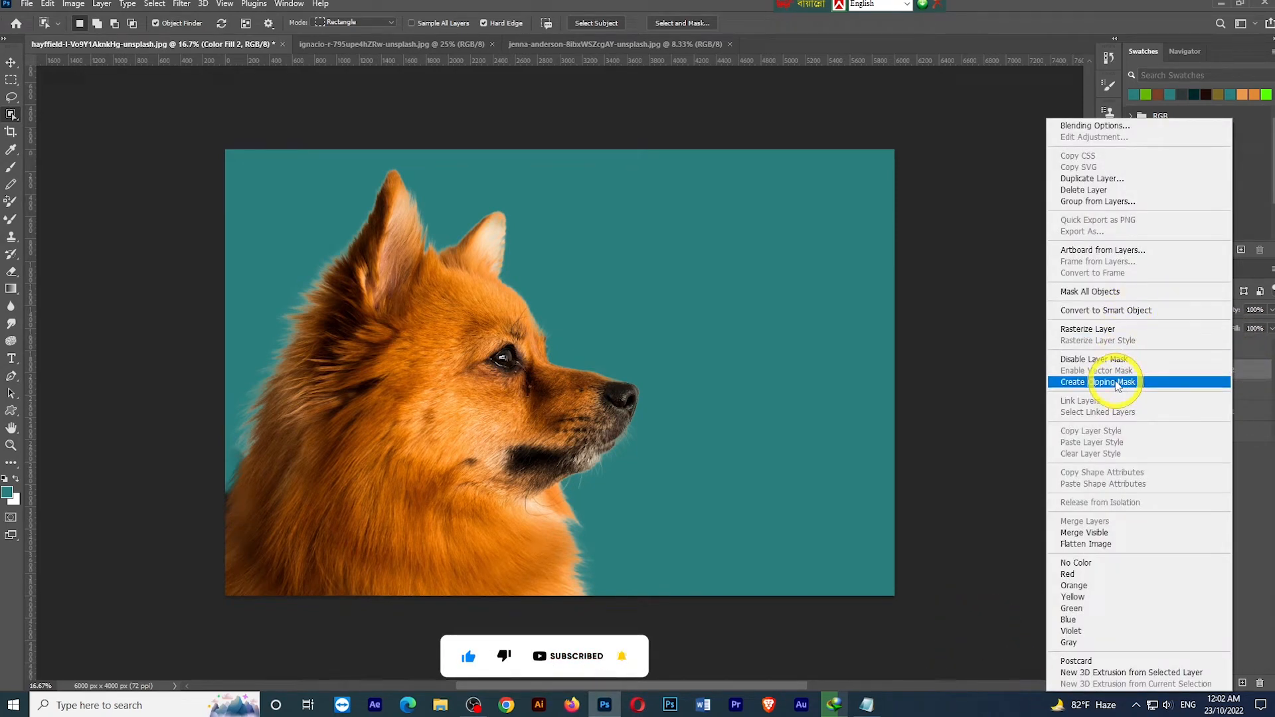
pyautogui.click(1115, 383)
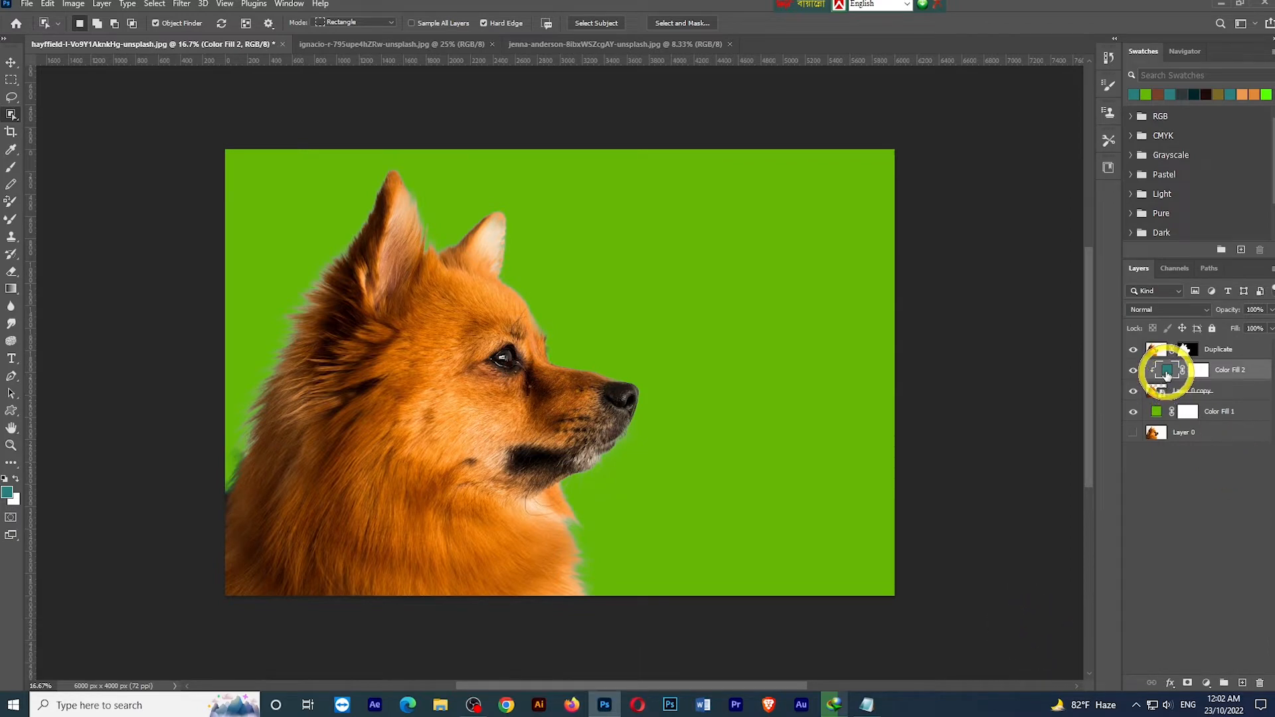
# - Change the clipped Color Fill 2 to the brown 864e1b sampled from the dog's fur
pyautogui.doubleClick(1167, 372)
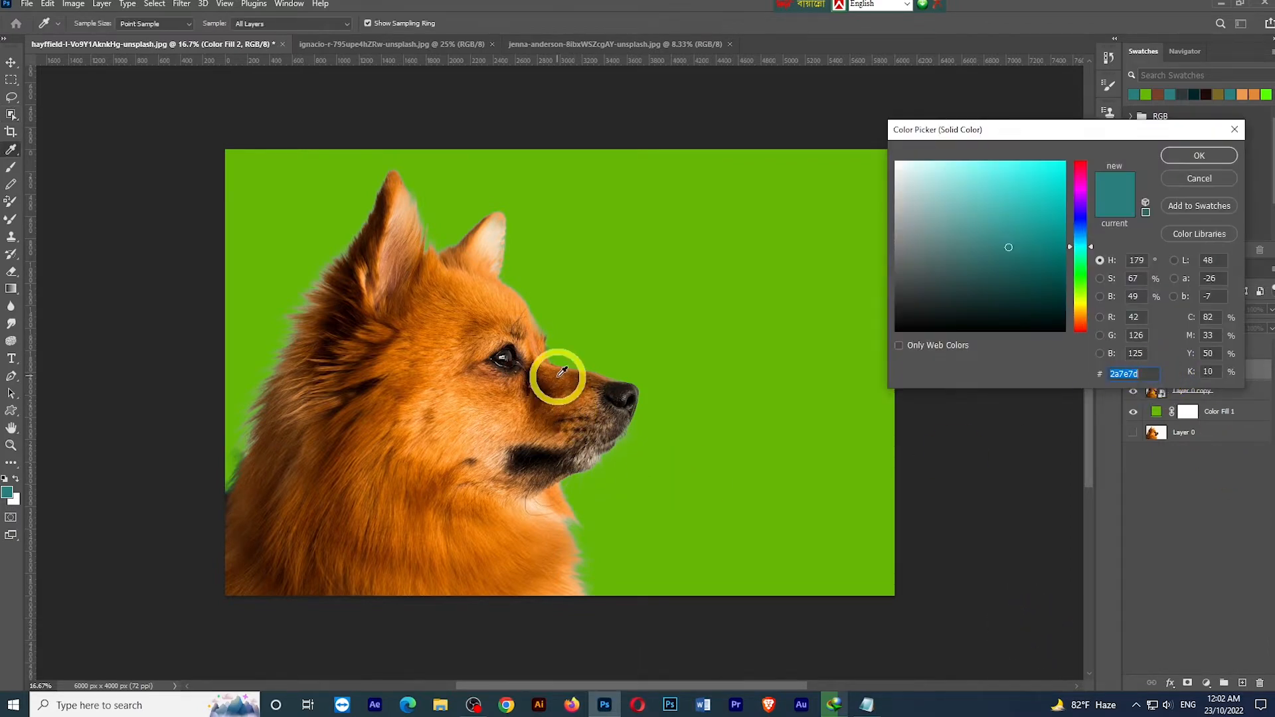
pyautogui.click(569, 507)
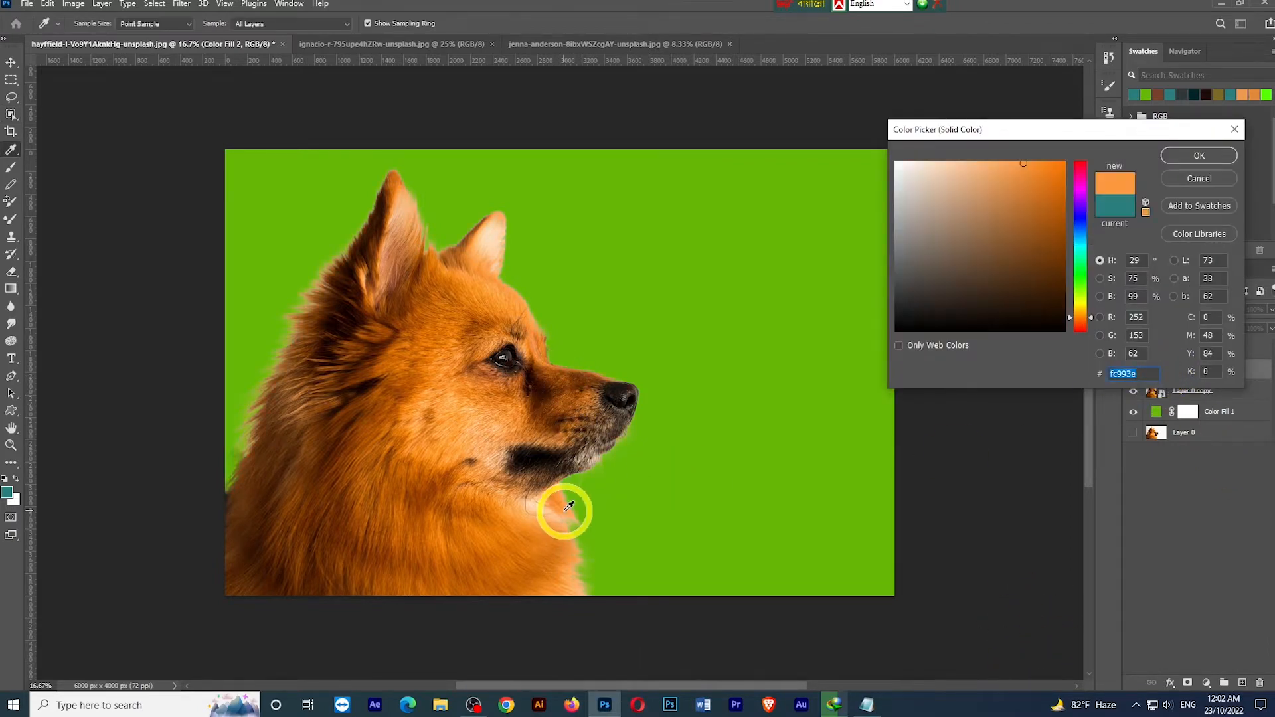
pyautogui.click(341, 286)
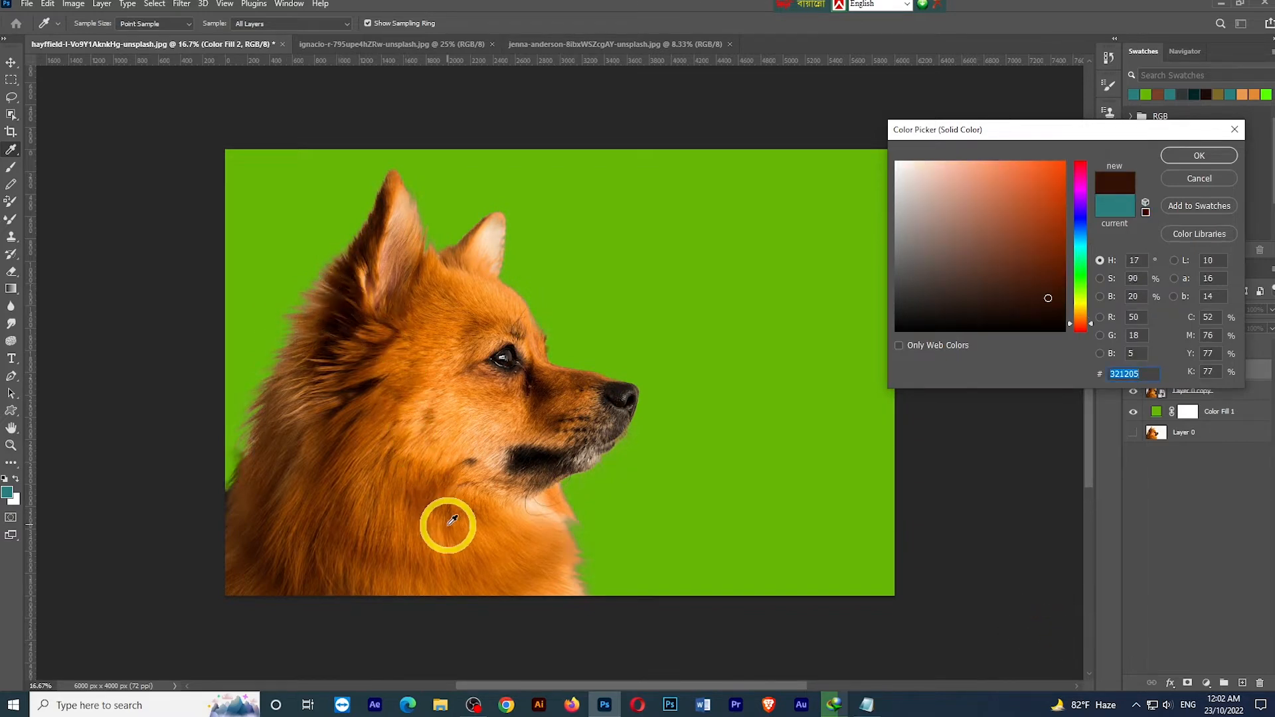
pyautogui.click(562, 505)
pyautogui.click(552, 549)
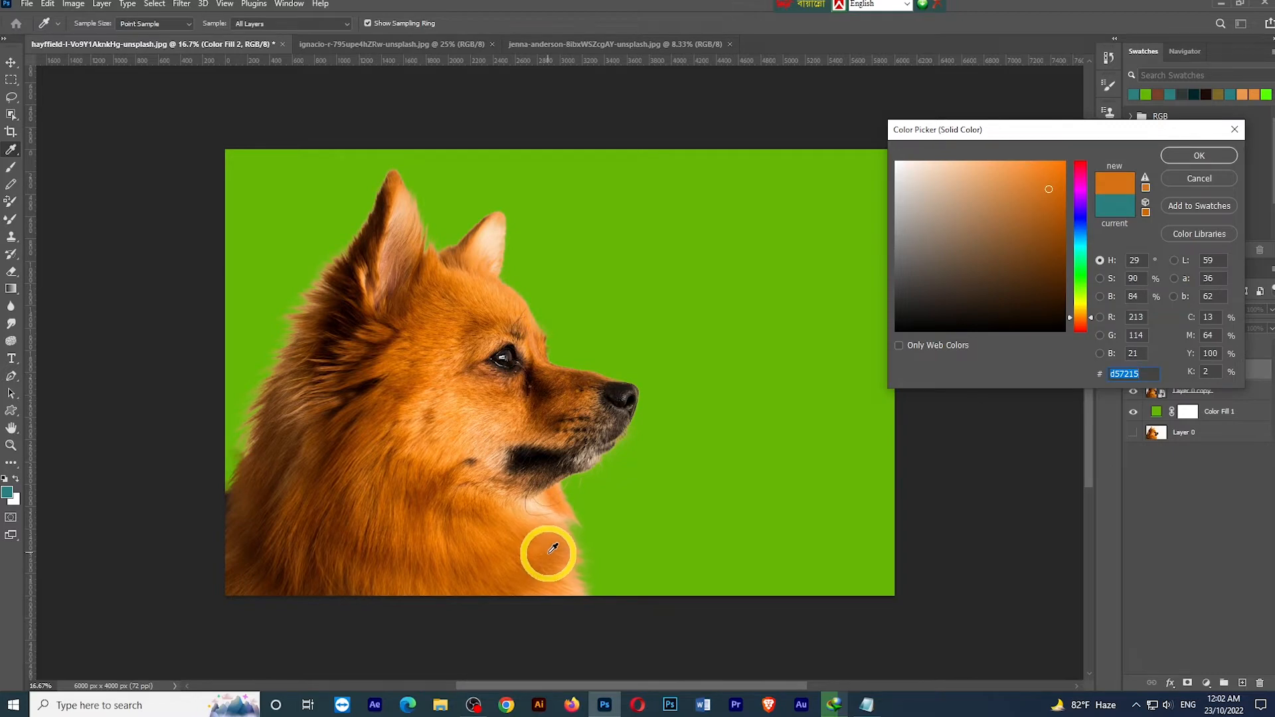
pyautogui.click(322, 459)
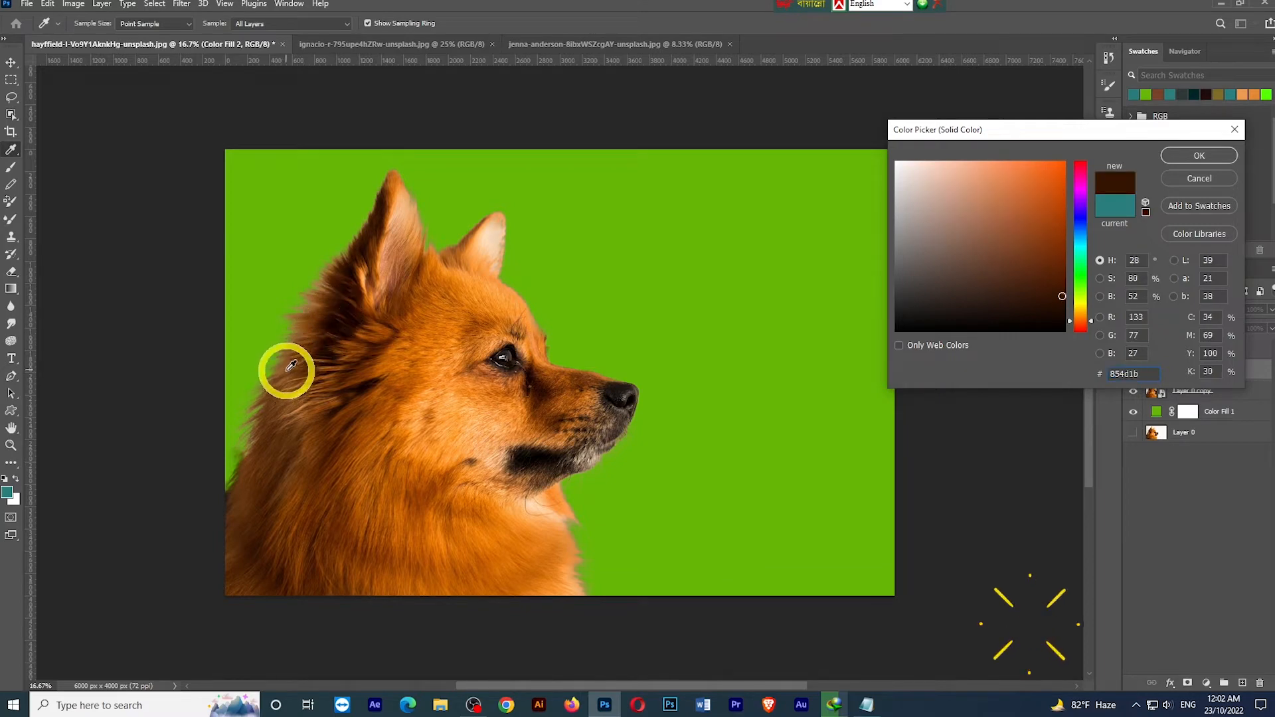
pyautogui.click(319, 508)
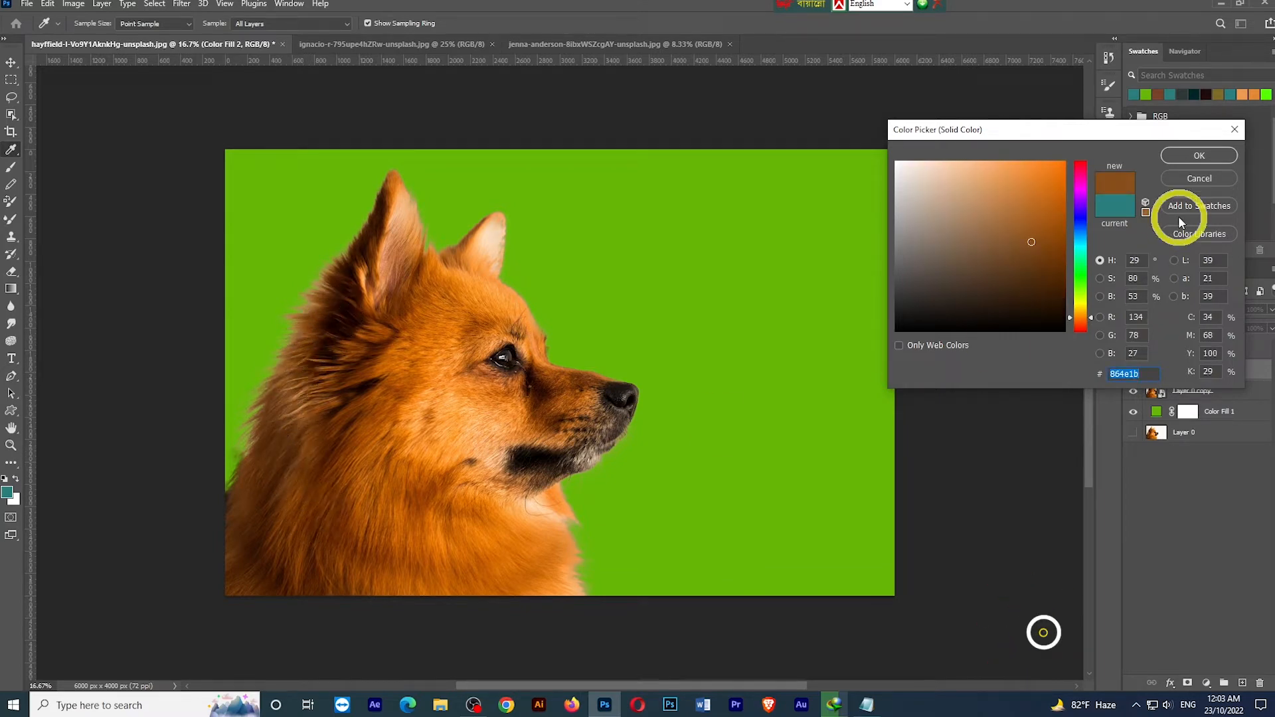
pyautogui.click(1199, 158)
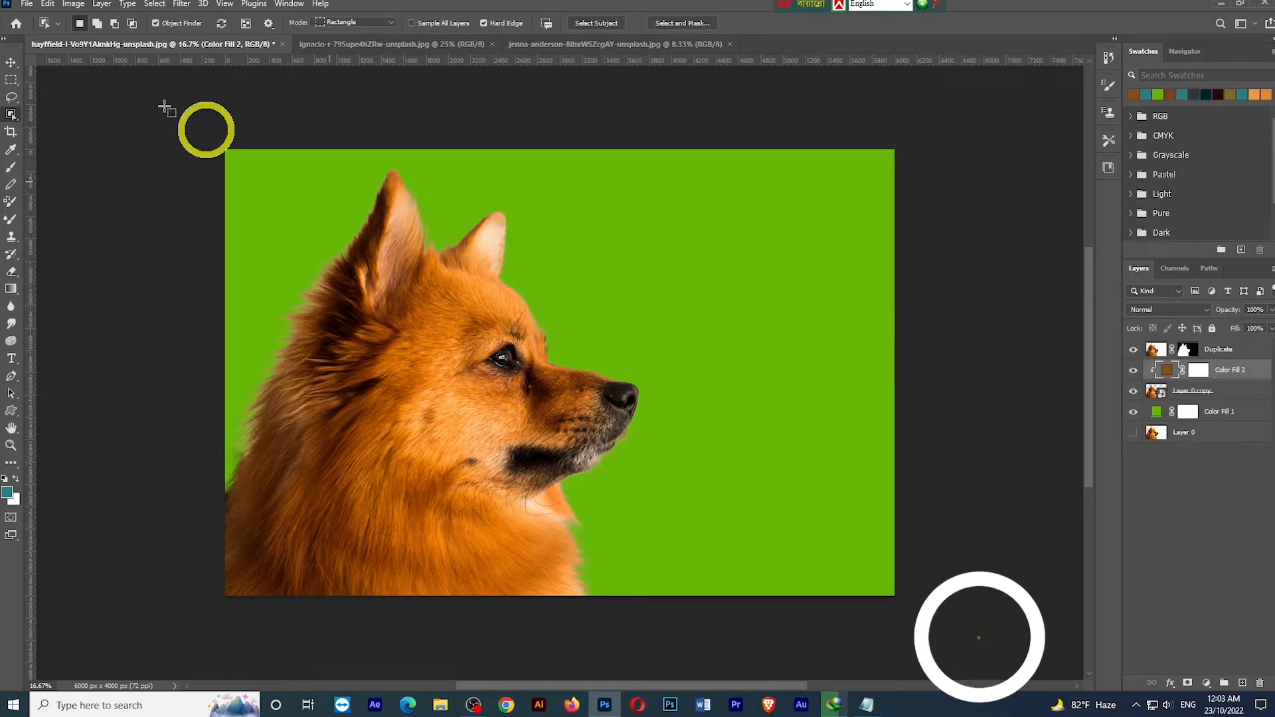
pyautogui.click(586, 44)
pyautogui.click(360, 45)
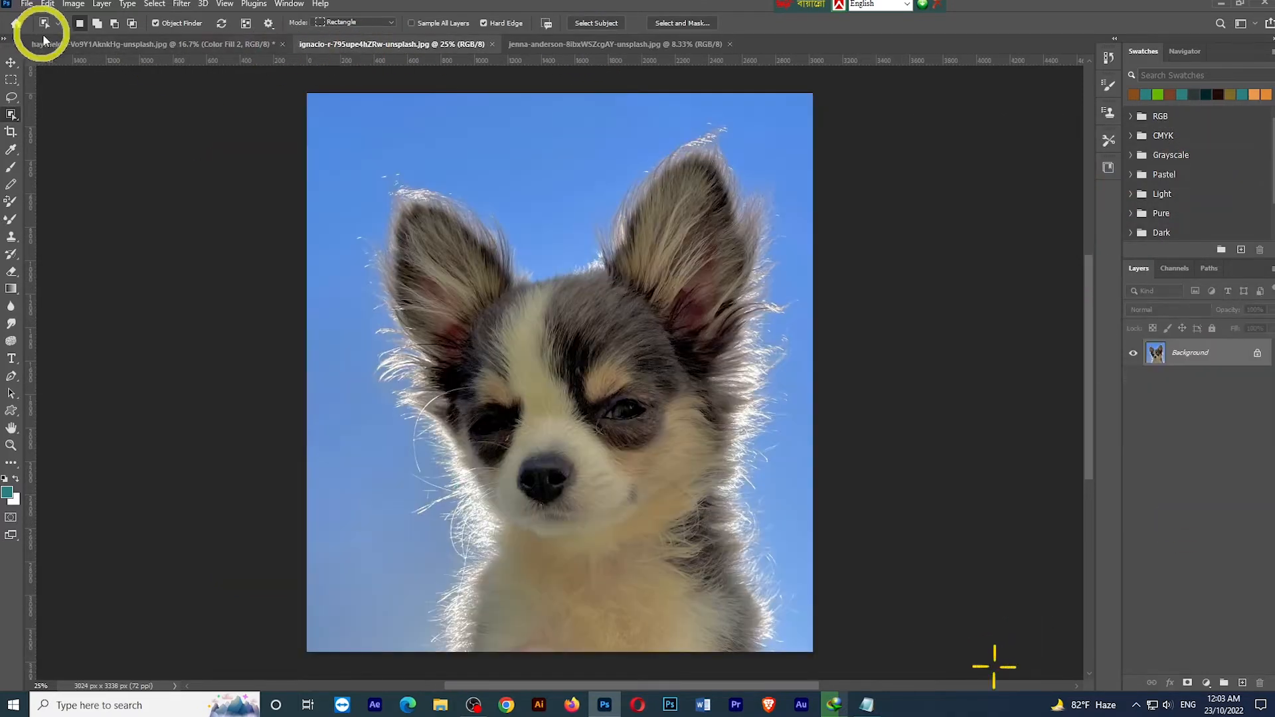
pyautogui.click(100, 45)
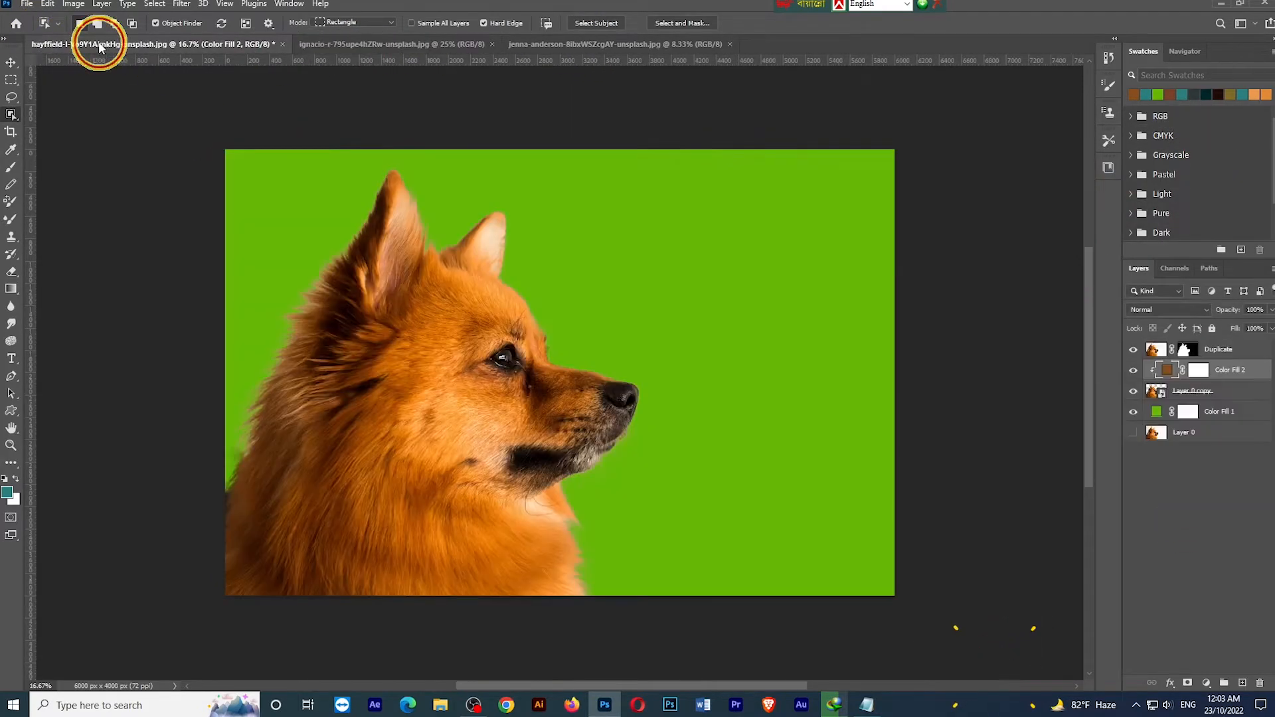
# - Group the layers from Color Fill 1 up to Duplicate
pyautogui.click(1225, 416)
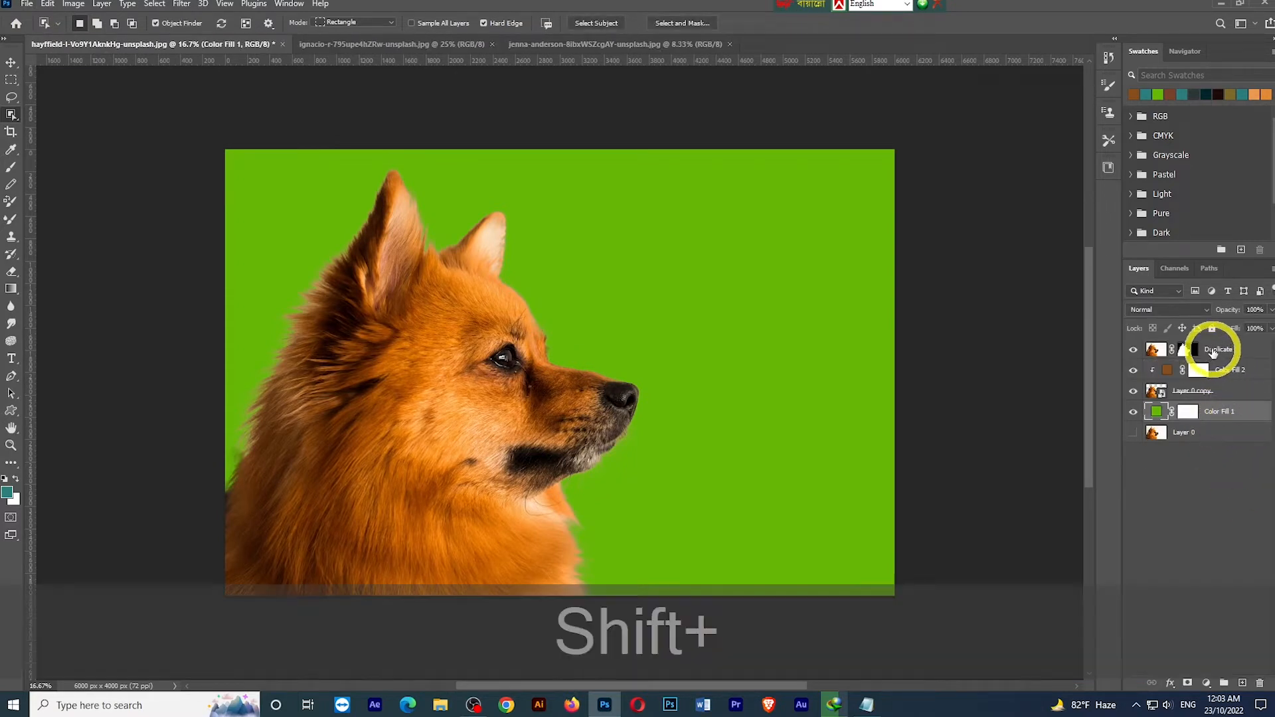
pyautogui.keyDown('shift'); pyautogui.click(1245, 393); pyautogui.keyUp('shift')
pyautogui.click(1223, 683)
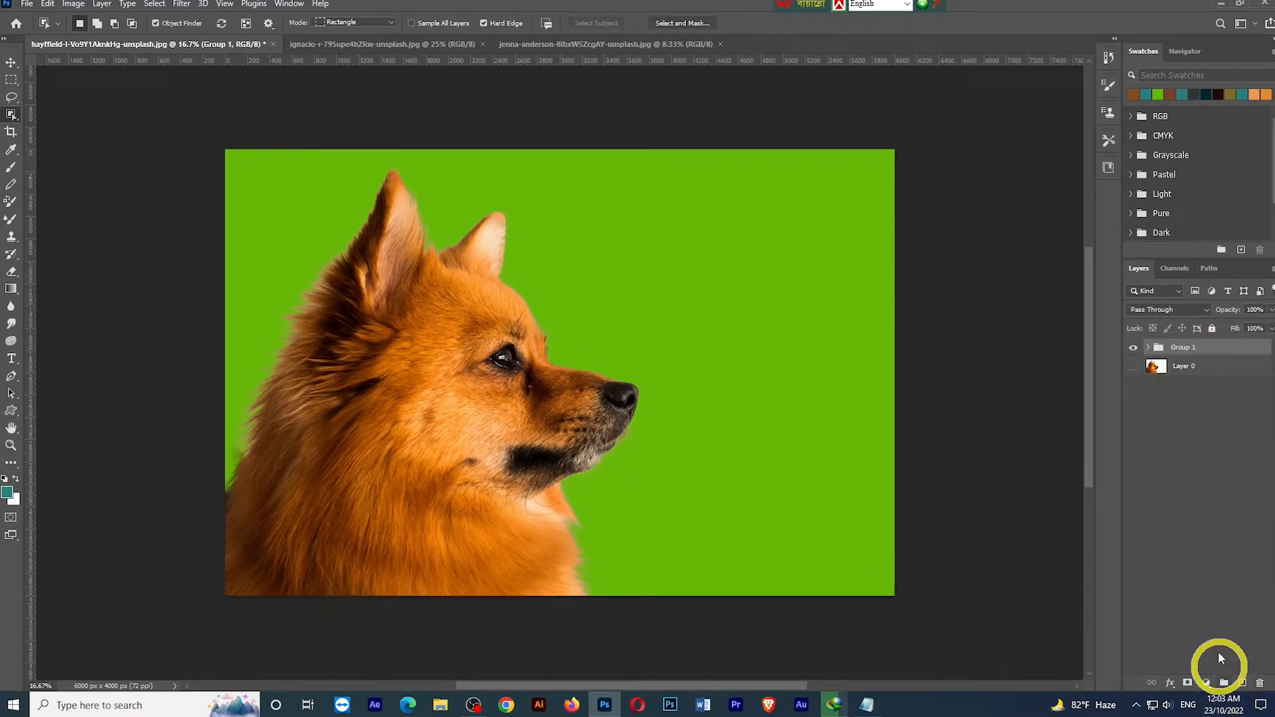
# - Show Layer 0, toggle Group 1's visibility to compare the cutout with the original photo, and expand the group
pyautogui.click(1141, 370)
pyautogui.click(1133, 348)
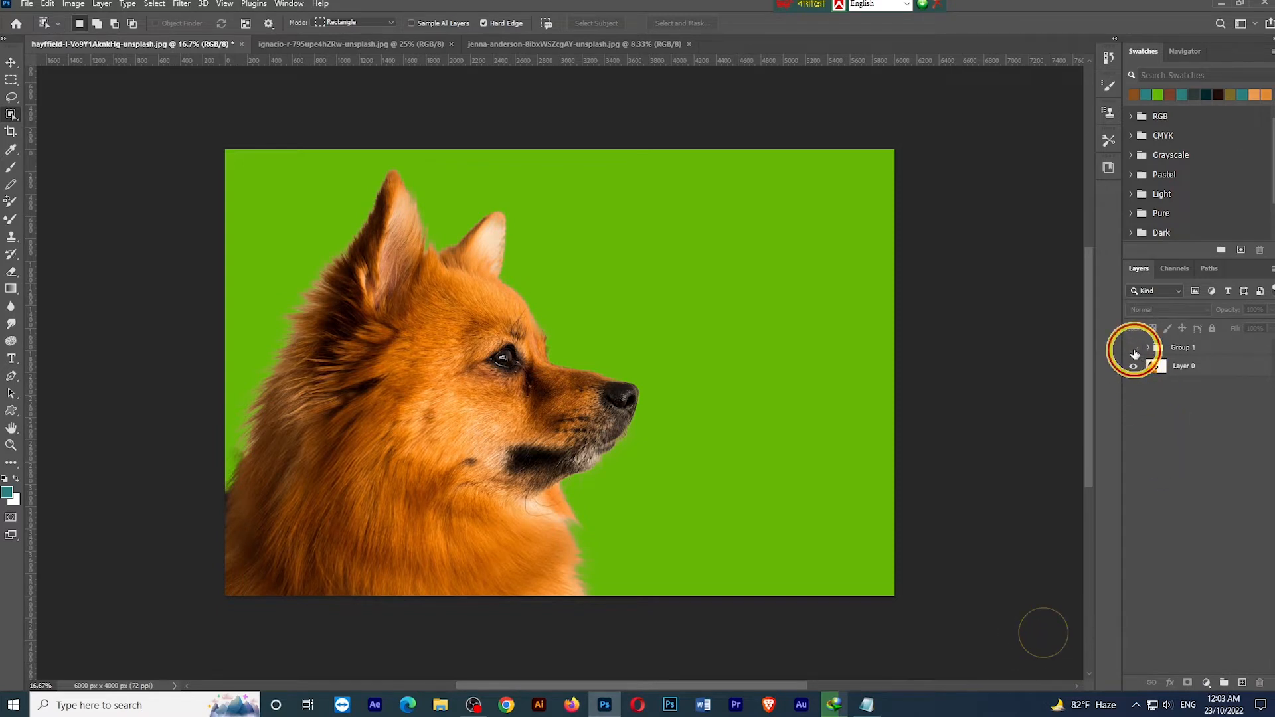
pyautogui.click(1134, 347)
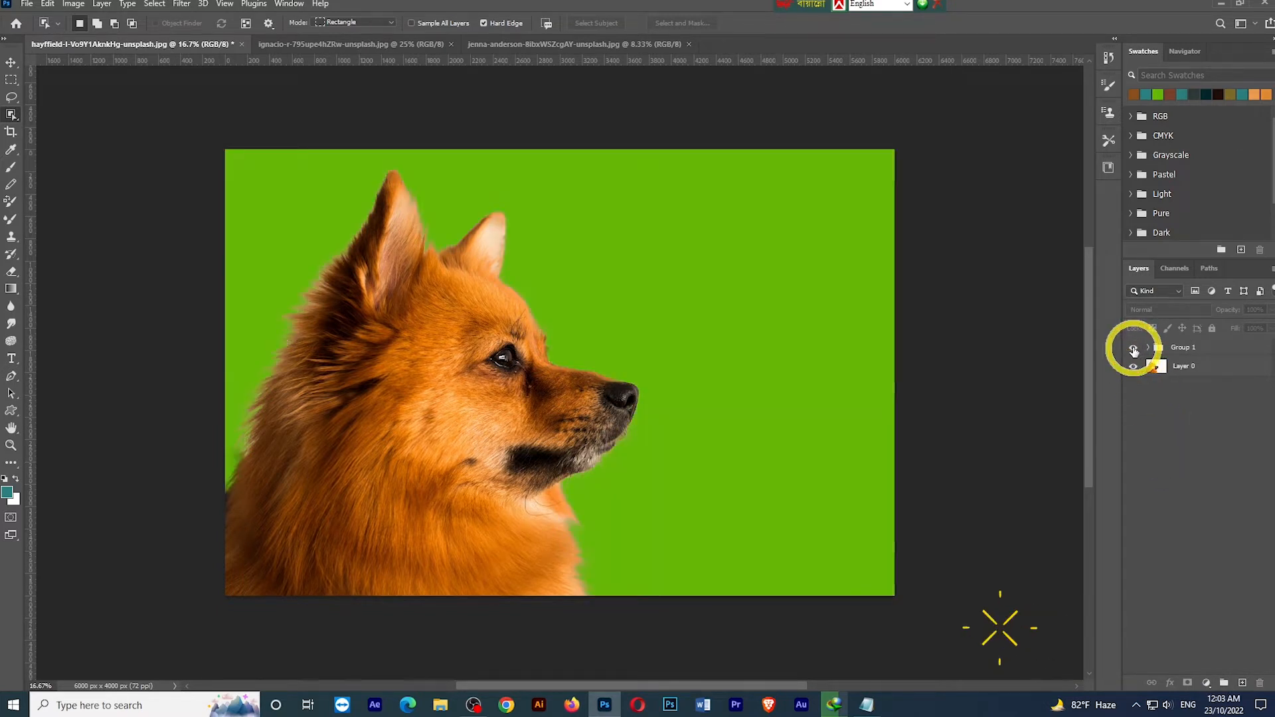
pyautogui.click(1133, 348)
pyautogui.click(1134, 347)
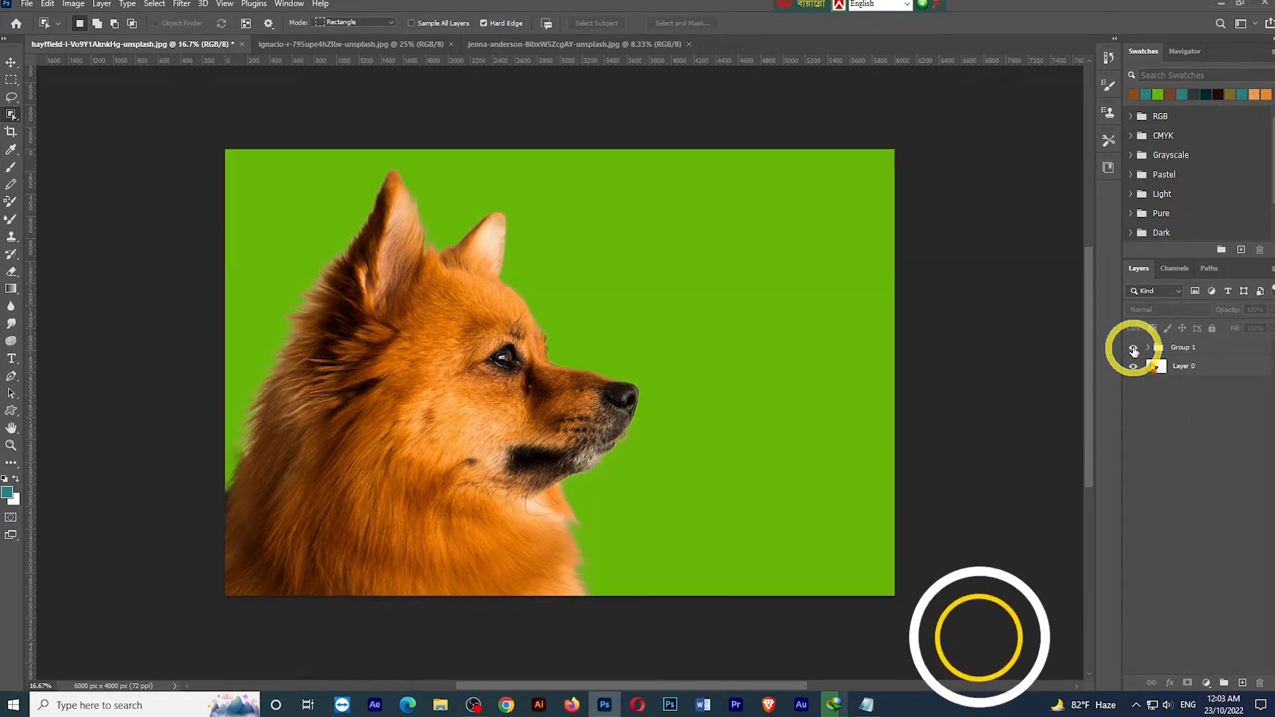
pyautogui.click(1133, 354)
pyautogui.click(1132, 354)
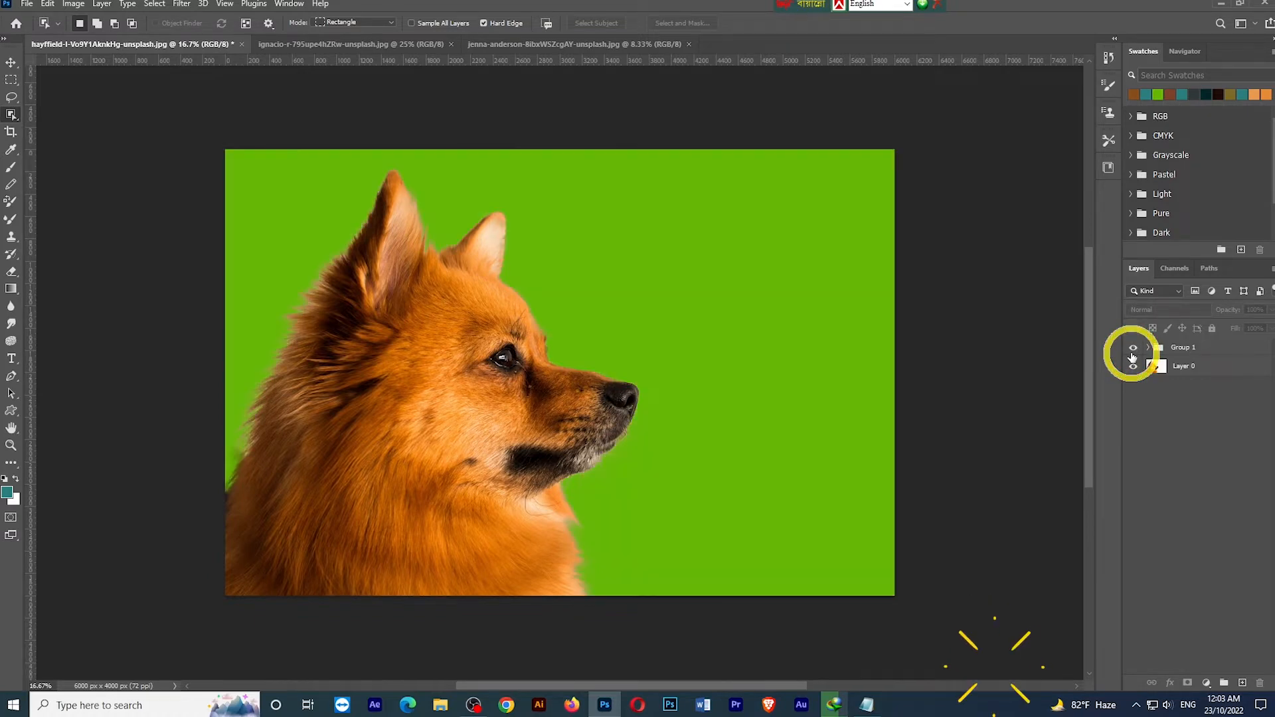
pyautogui.click(1150, 348)
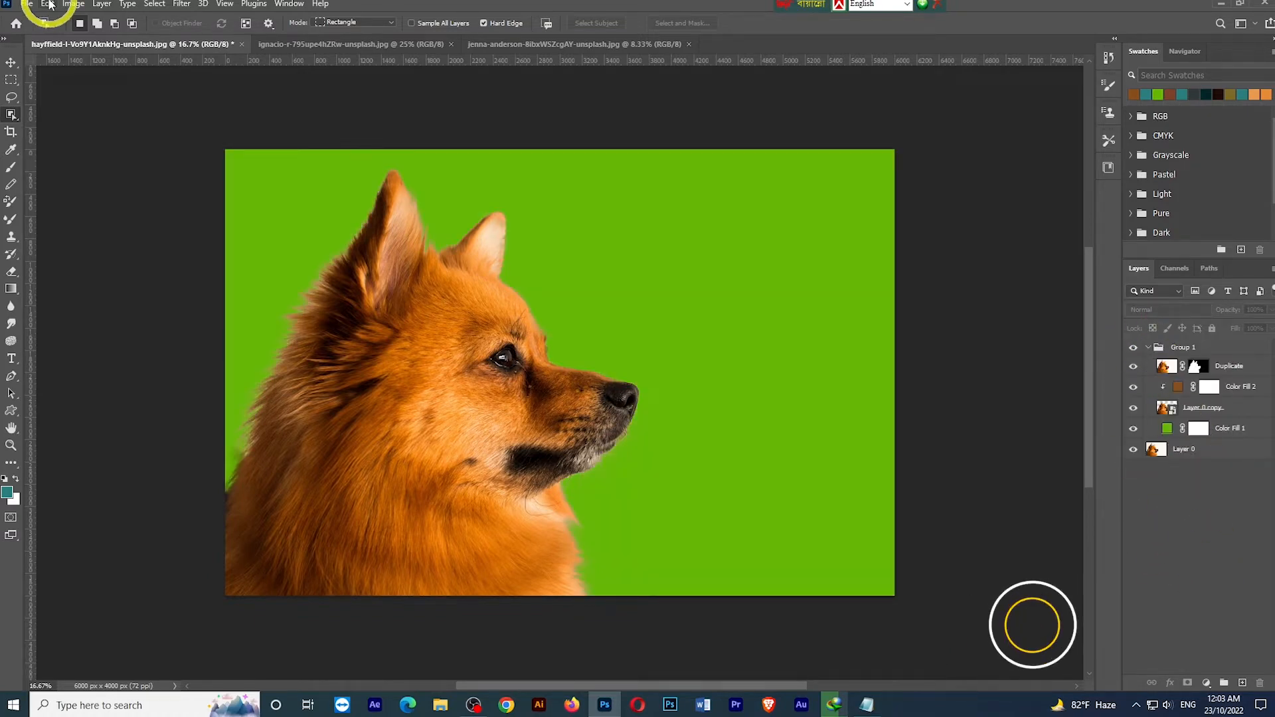
# - Open the image pexels-nextvoyage-490411 from Downloads and unlock its background layer
pyautogui.click(26, 4)
pyautogui.click(67, 30)
pyautogui.click(156, 253)
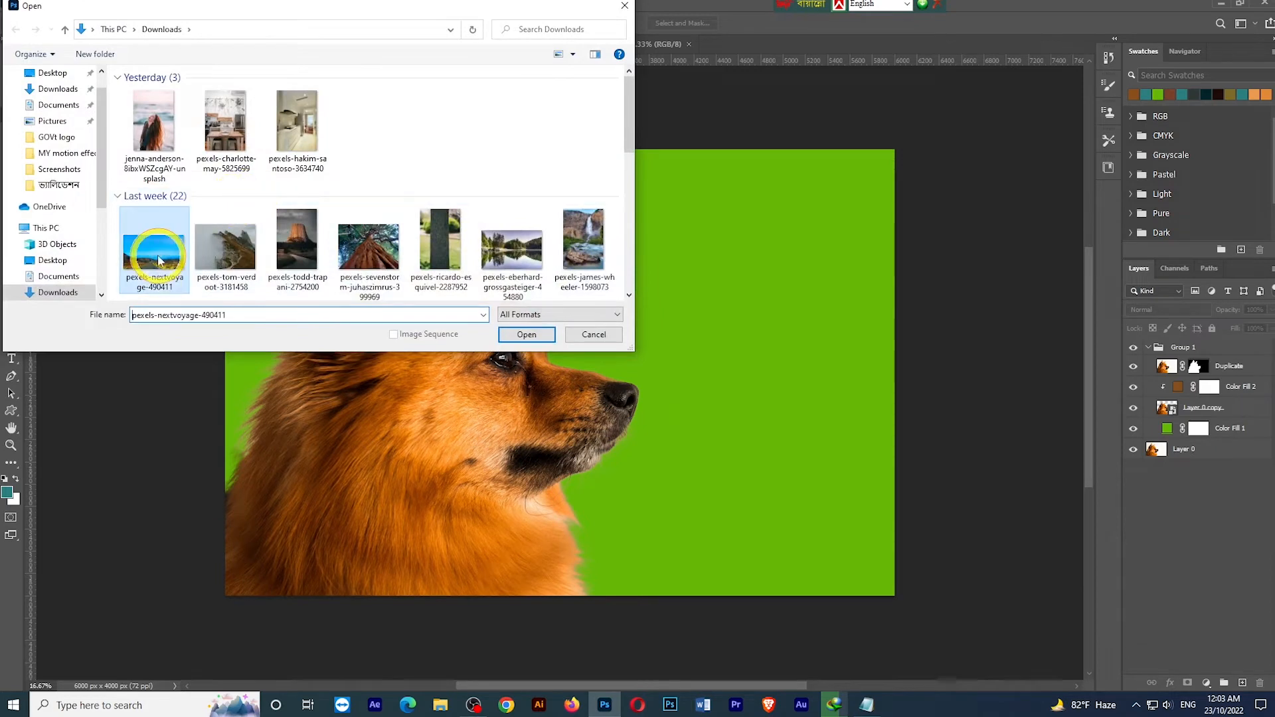
pyautogui.click(527, 333)
pyautogui.click(1258, 350)
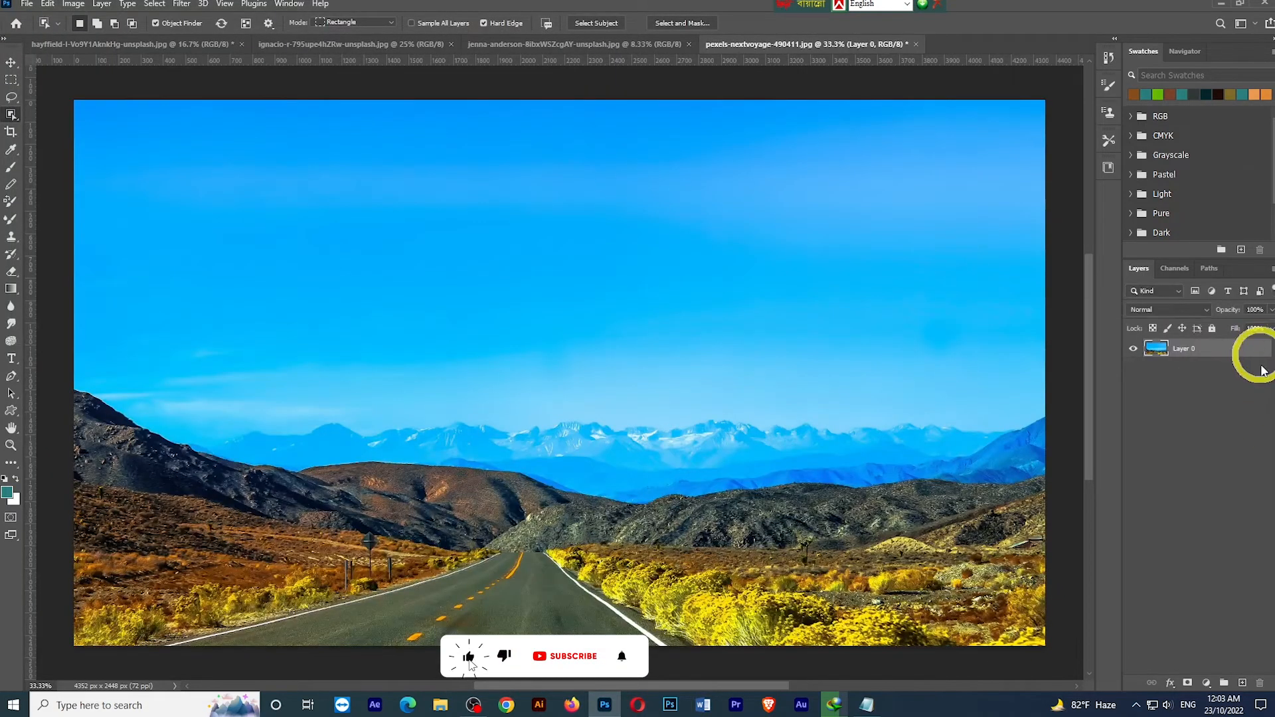
# - Copy the road landscape into the furry dog document and stretch it to cover the whole canvas
pyautogui.click(11, 63)
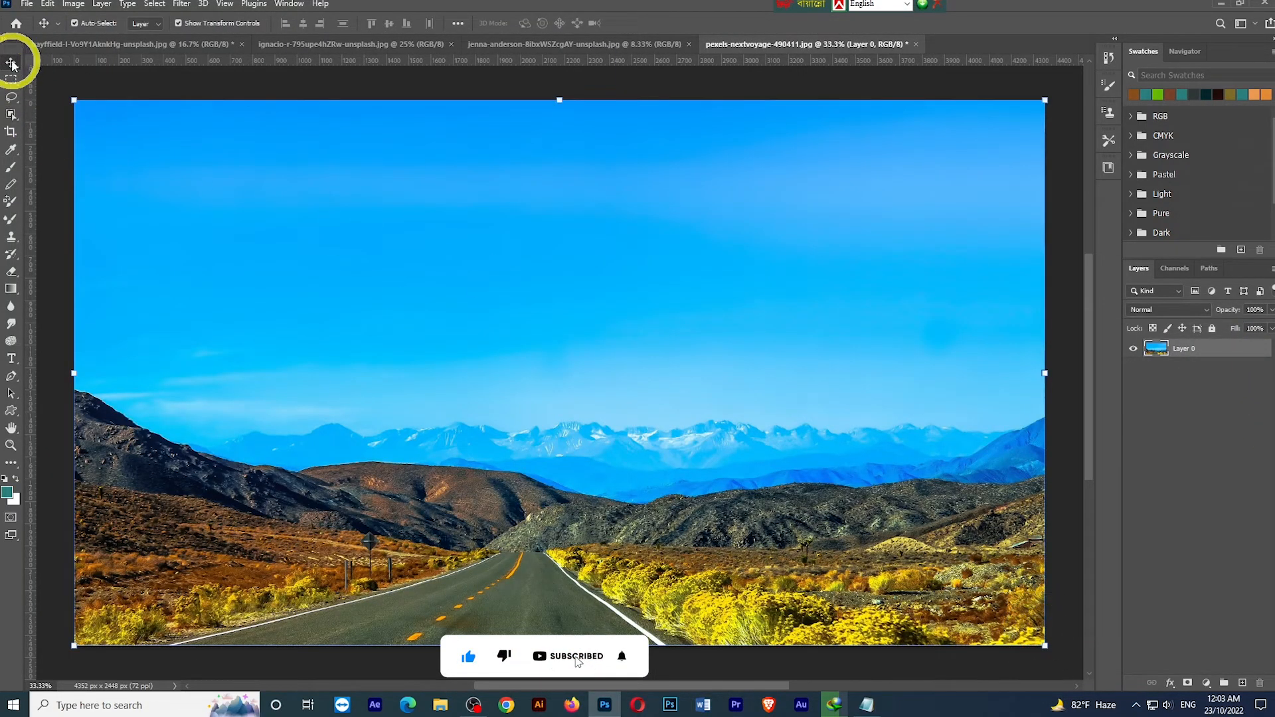
pyautogui.moveTo(224, 157); pyautogui.dragTo(549, 347)
pyautogui.moveTo(702, 446); pyautogui.dragTo(892, 587)
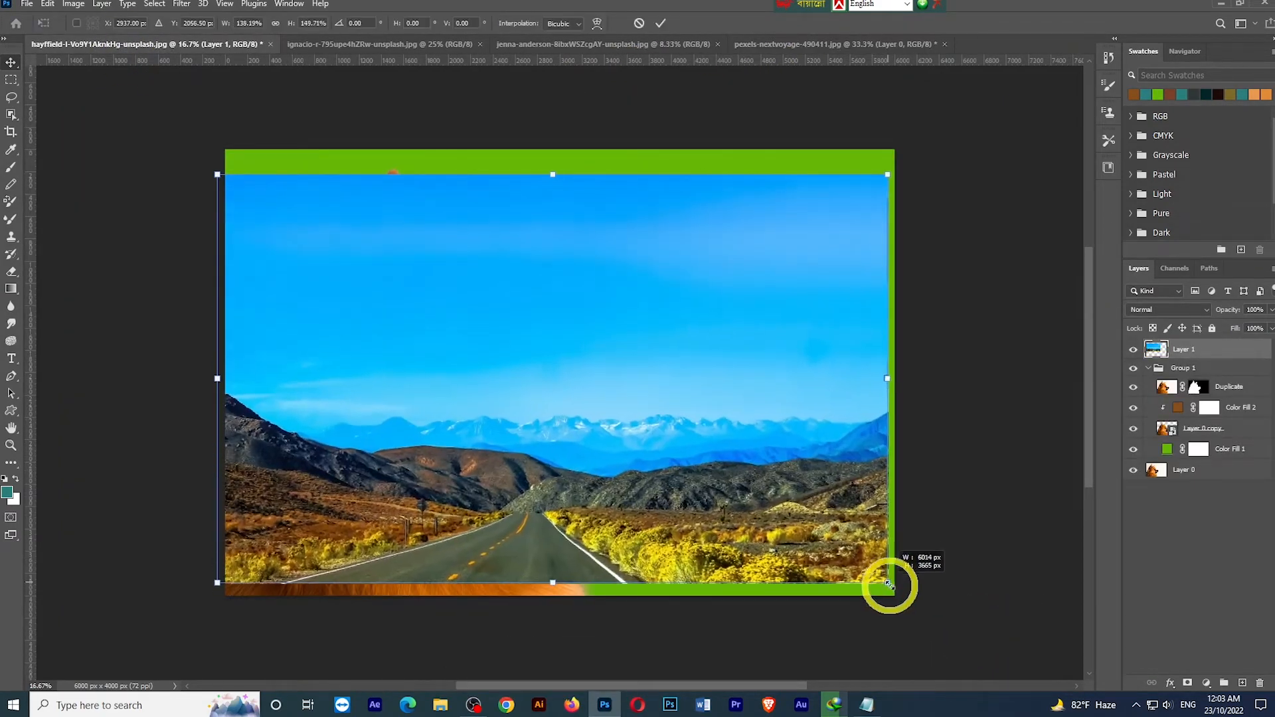
pyautogui.moveTo(223, 176); pyautogui.dragTo(228, 150)
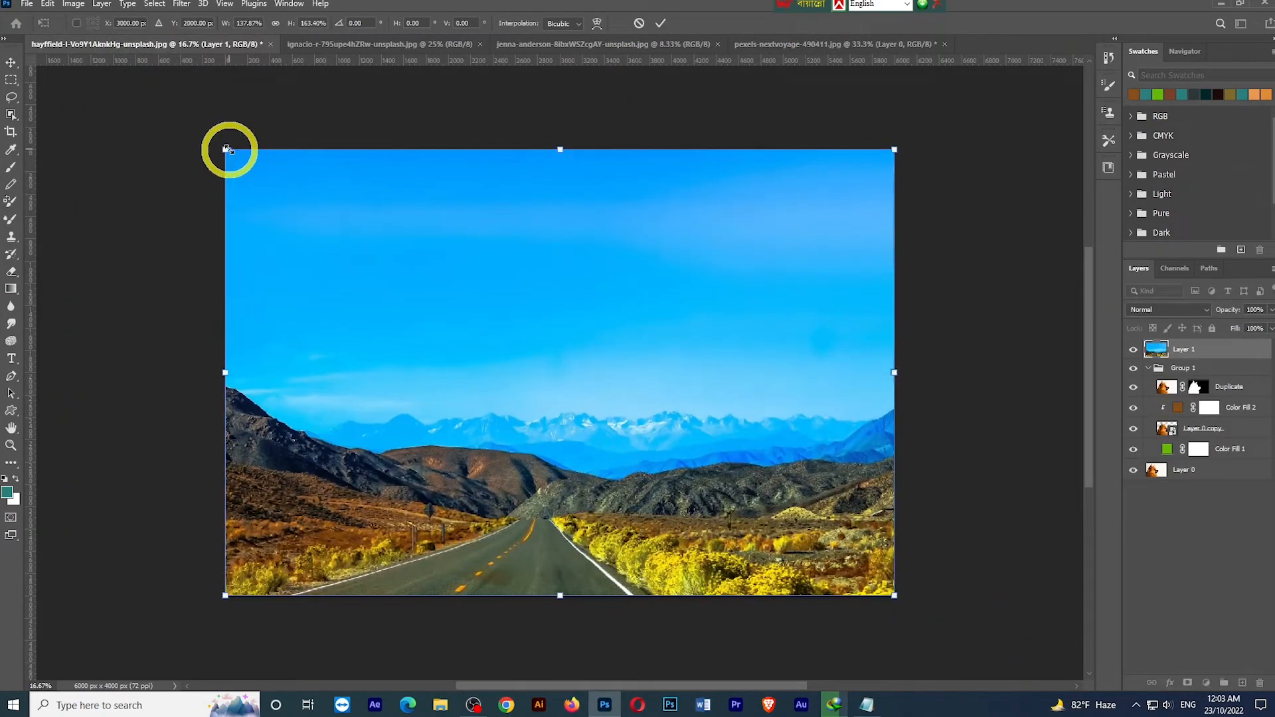
pyautogui.press('Return')
# - Move the landscape layer between Layer 0 copy and Color Fill 1 in Group 1, and compare the composite with the original
pyautogui.moveTo(1224, 347); pyautogui.dragTo(1232, 441)
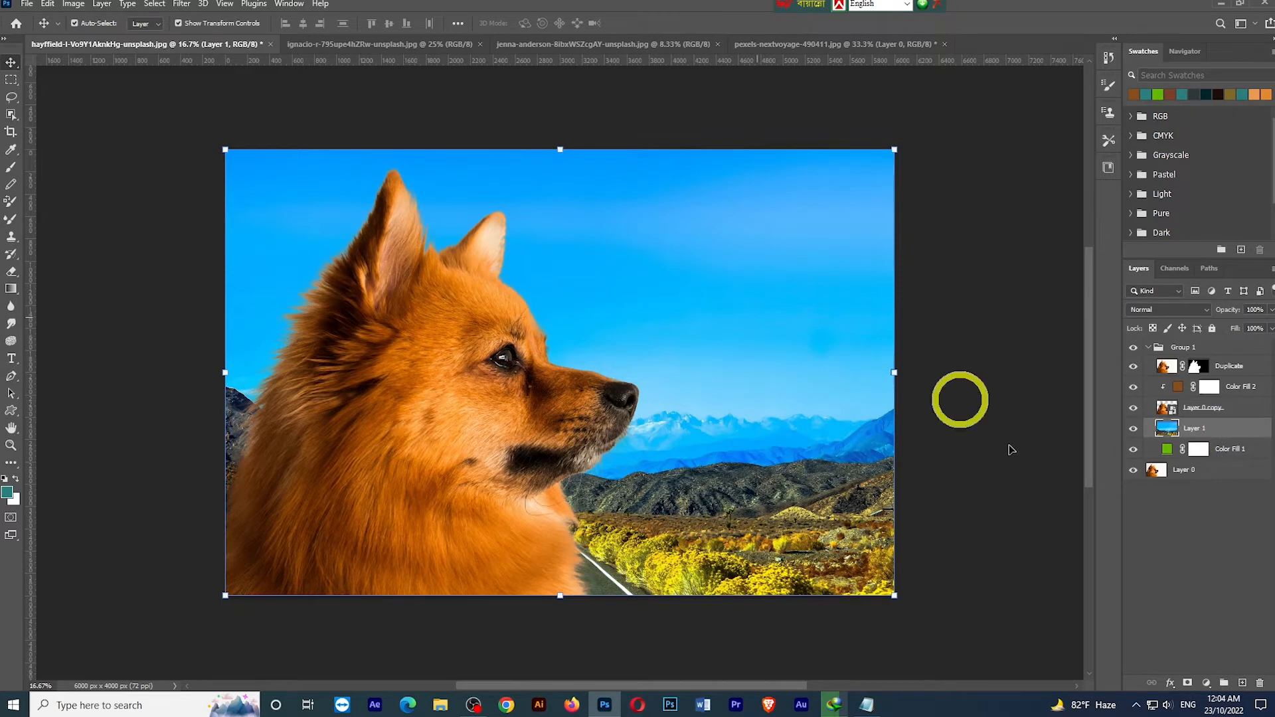
pyautogui.click(1133, 510)
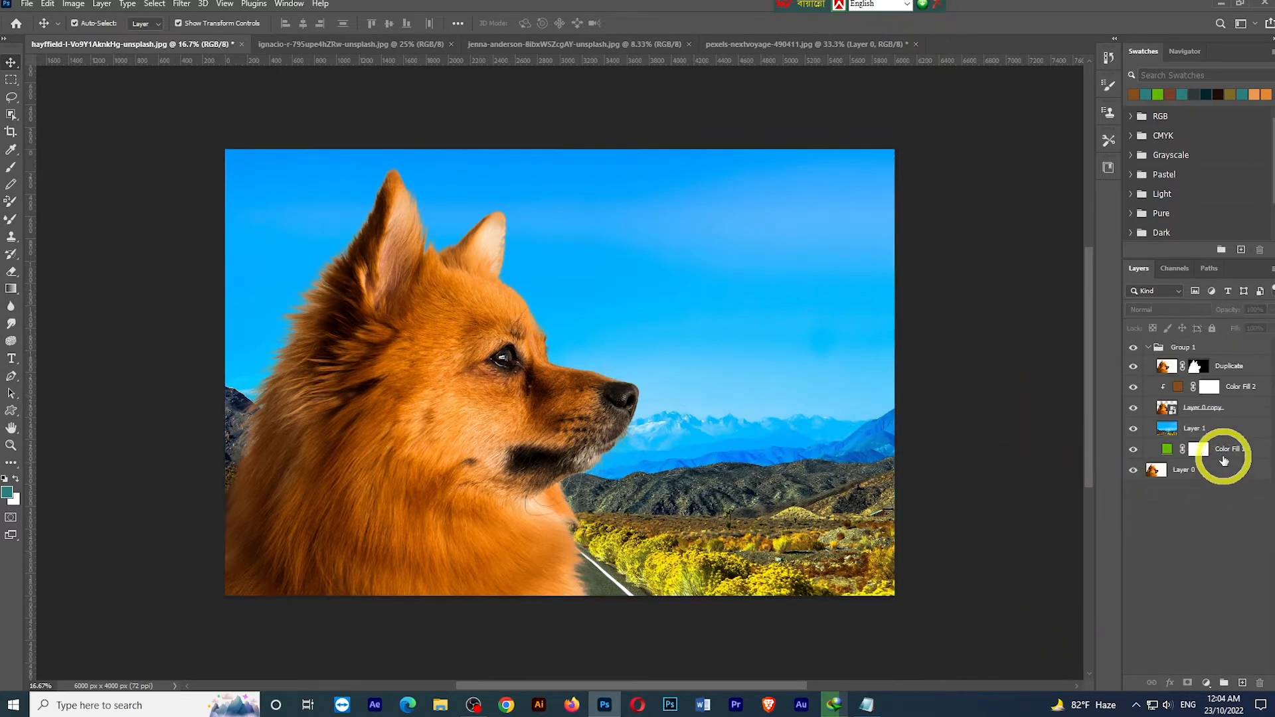
pyautogui.click(1148, 348)
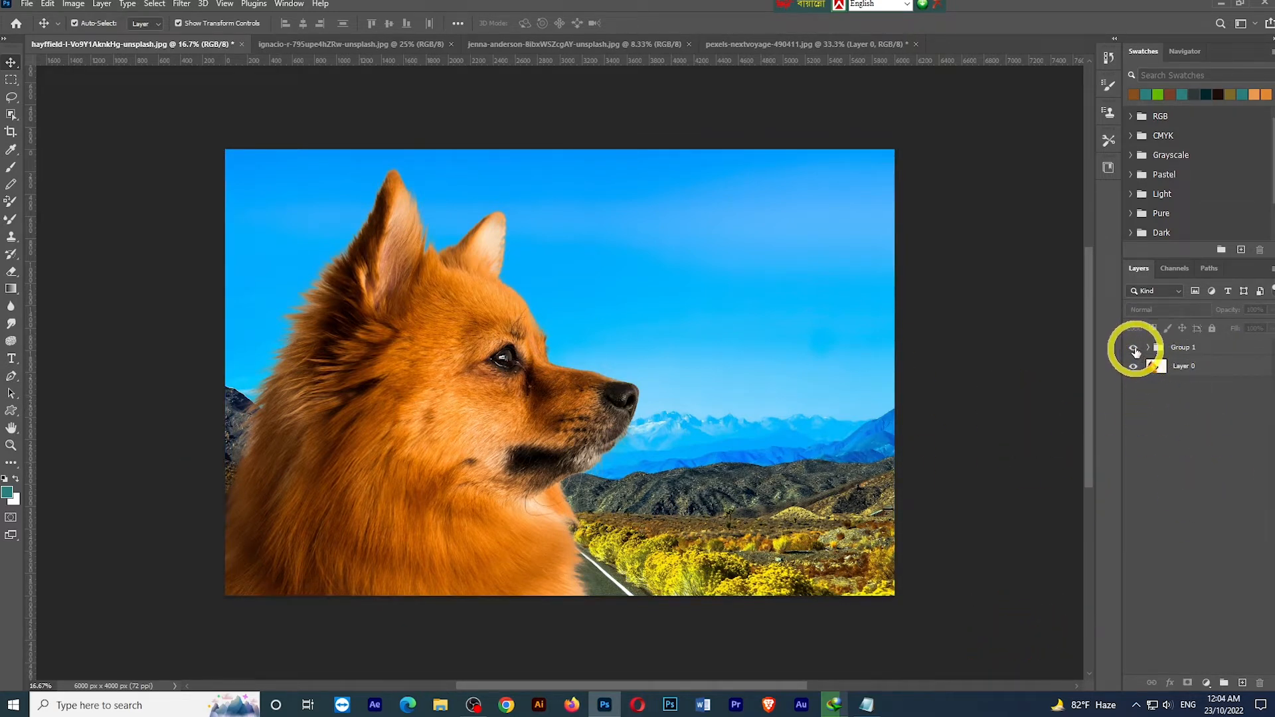
pyautogui.click(1133, 348)
pyautogui.click(1133, 348)
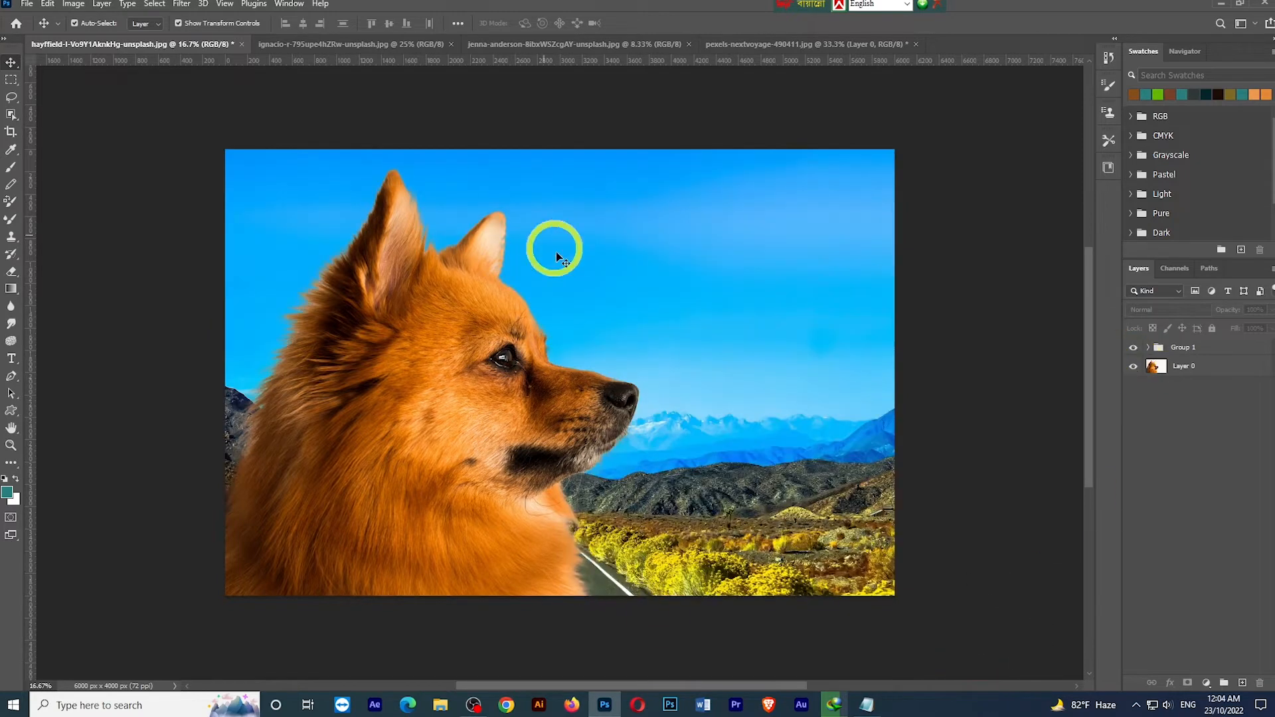
# - In the chihuahua photo's document, unlock the background layer and duplicate it
pyautogui.click(351, 54)
pyautogui.click(1260, 357)
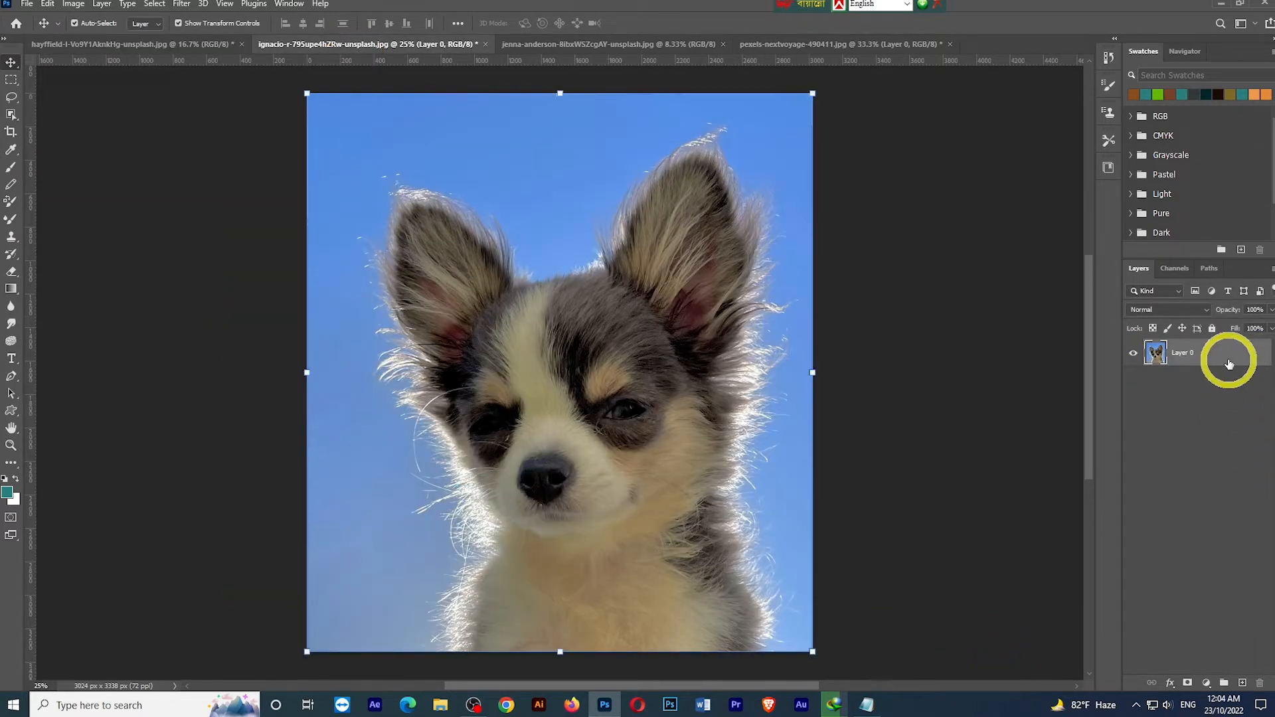
pyautogui.hotkey('ctrl', 'j')
# - Select the chihuahua and refine its edges in Select and Mask with Refine Hair and brushing around the fur outline
pyautogui.press('w')
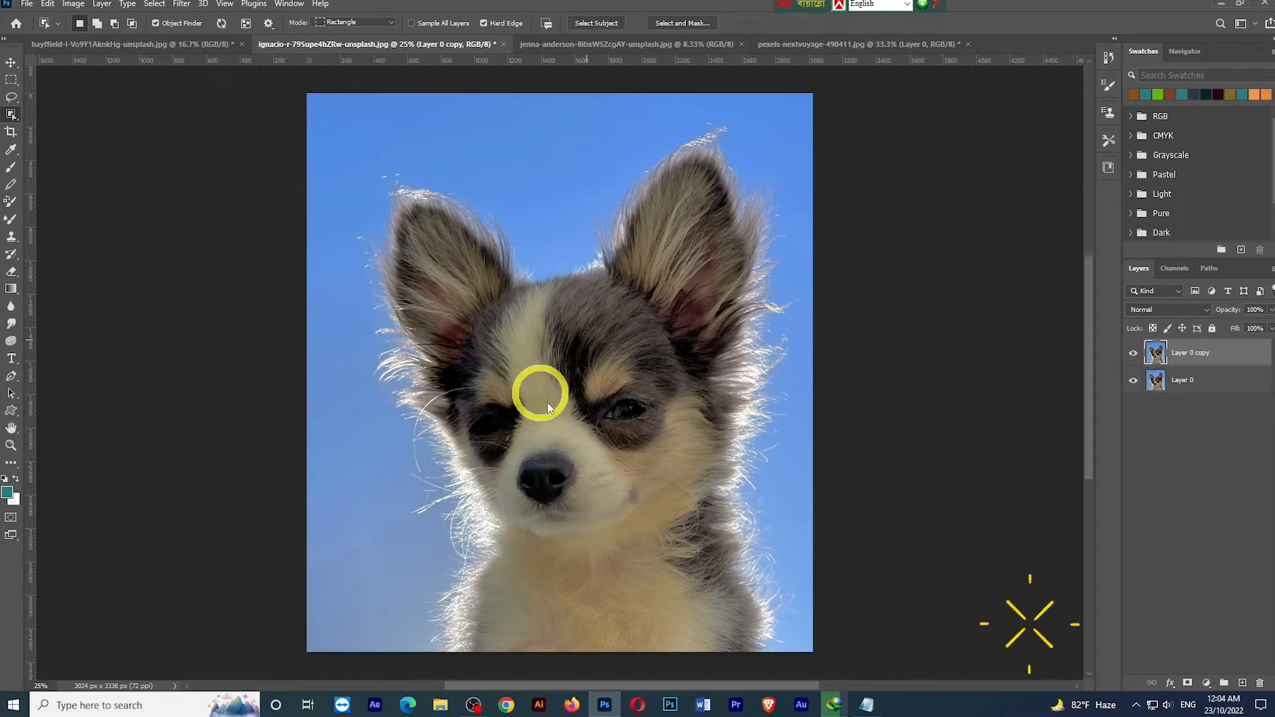
pyautogui.click(682, 23)
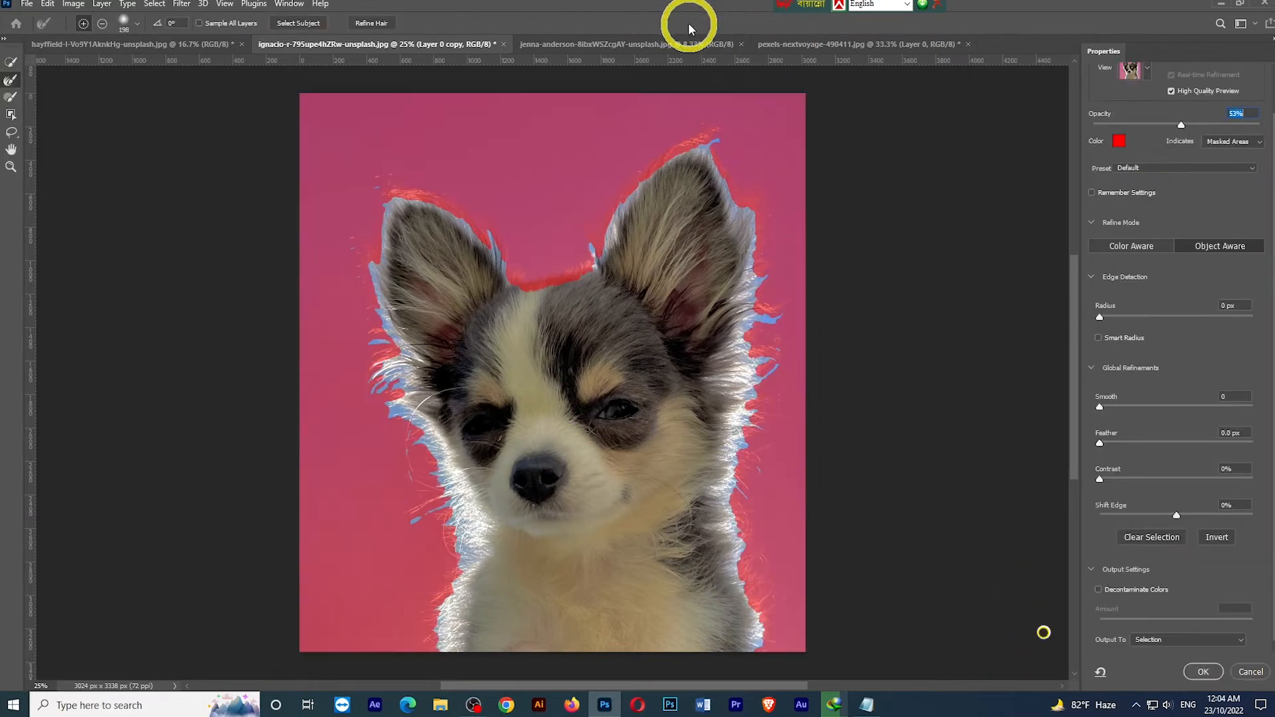
pyautogui.click(371, 24)
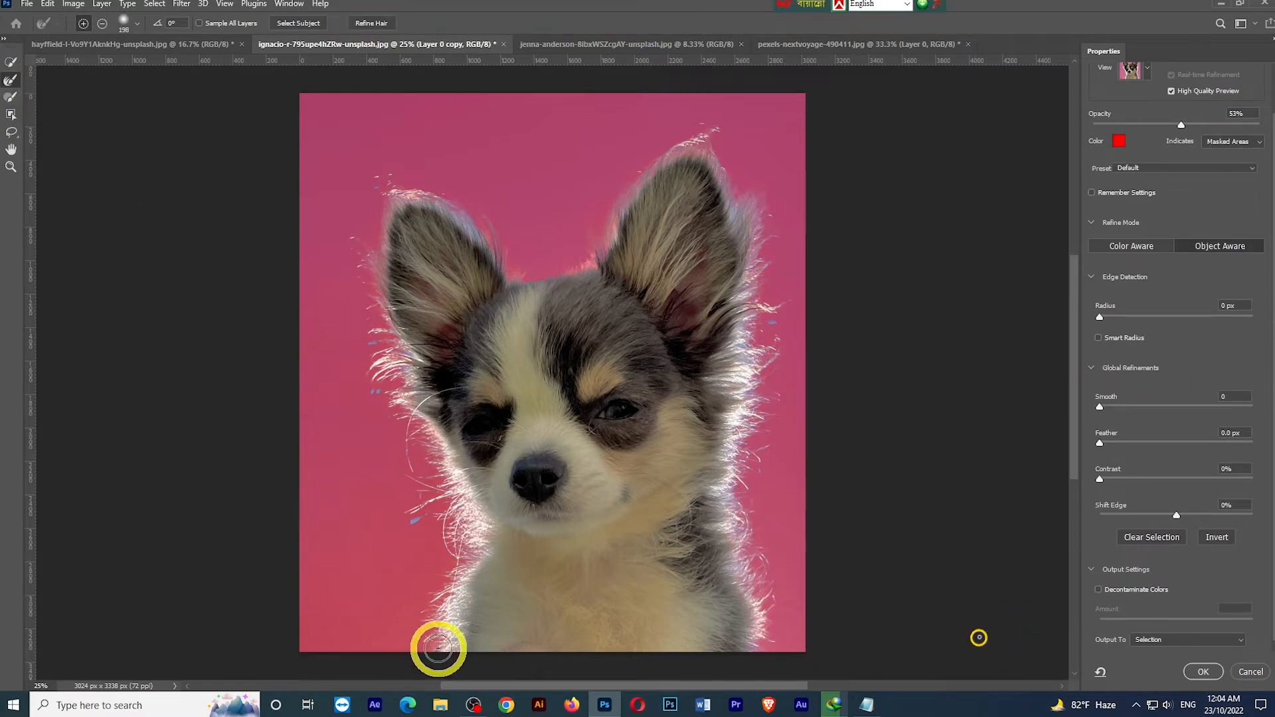
pyautogui.moveTo(438, 648)
pyautogui.mouseDown()
pyautogui.moveTo(462, 512)
pyautogui.moveTo(416, 525)
pyautogui.moveTo(446, 465)
pyautogui.moveTo(377, 369)
pyautogui.moveTo(377, 202)
pyautogui.moveTo(419, 188)
pyautogui.moveTo(532, 275)
pyautogui.moveTo(596, 252)
pyautogui.moveTo(684, 140)
pyautogui.moveTo(717, 154)
pyautogui.moveTo(751, 207)
pyautogui.moveTo(760, 344)
pyautogui.moveTo(741, 421)
pyautogui.moveTo(752, 469)
pyautogui.moveTo(783, 338)
pyautogui.mouseUp()
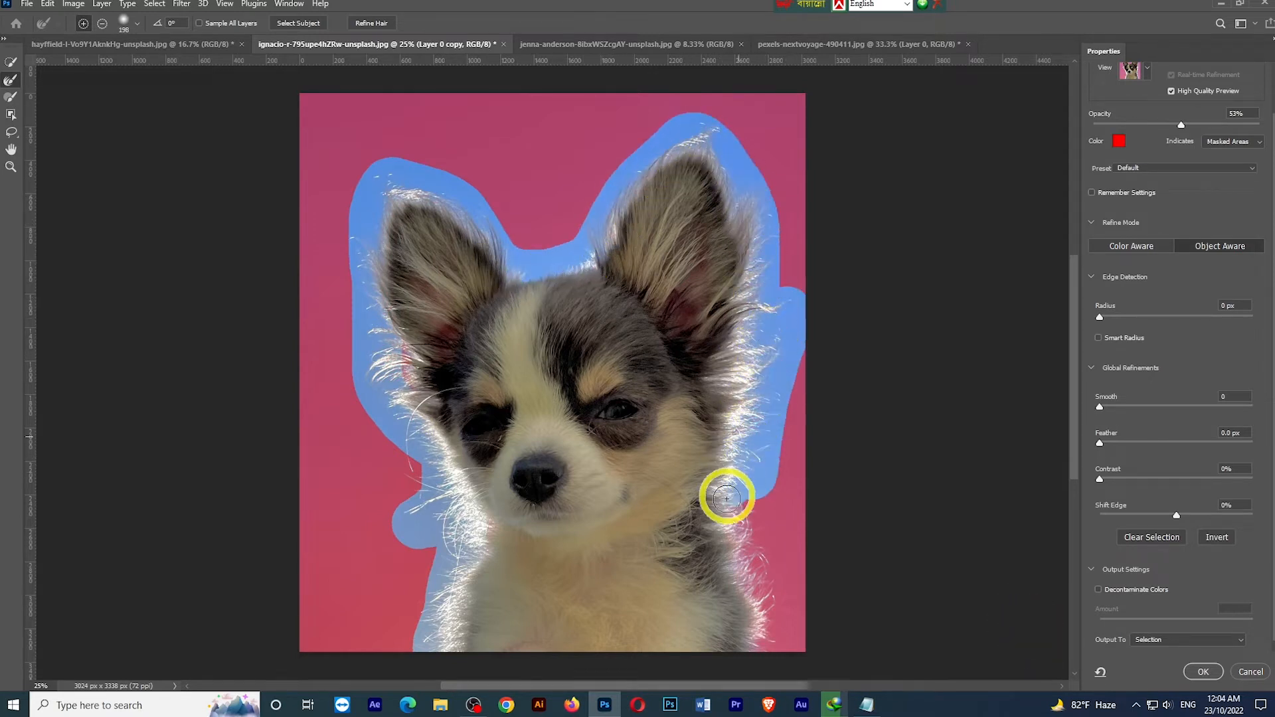
pyautogui.moveTo(726, 498)
pyautogui.mouseDown()
pyautogui.moveTo(759, 588)
pyautogui.moveTo(764, 657)
pyautogui.mouseUp()
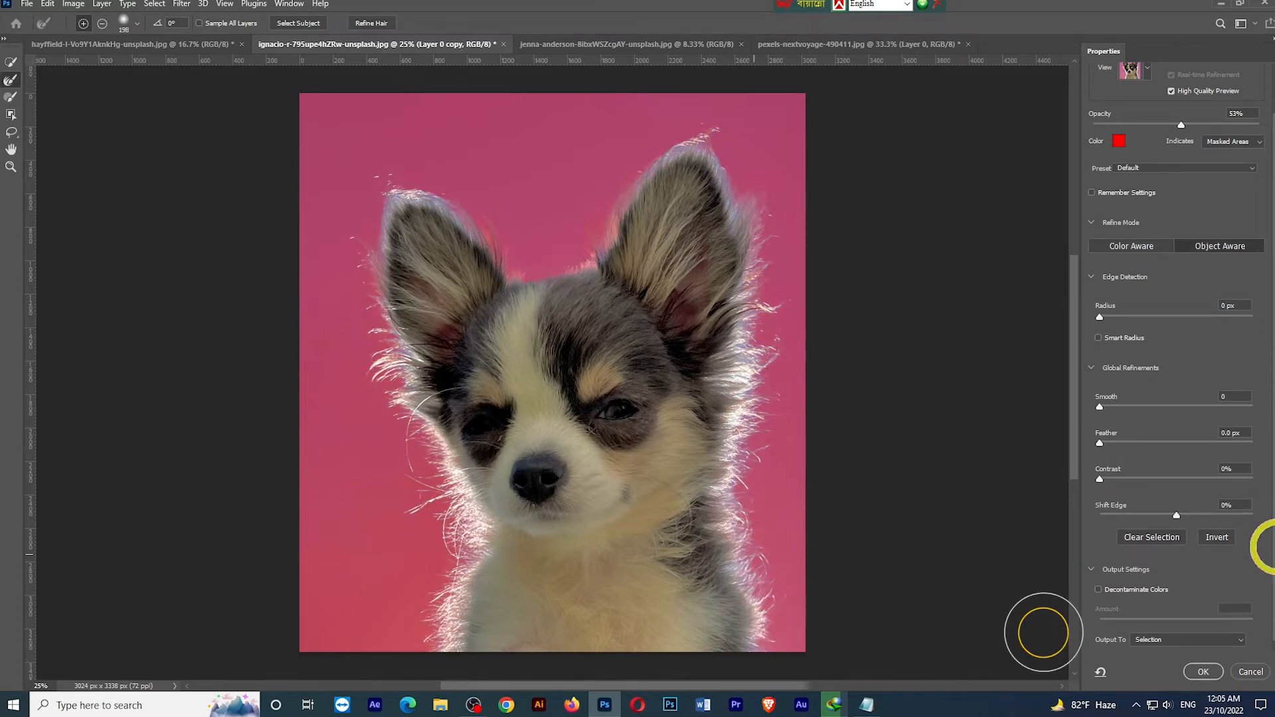
# - Output the refined chihuahua selection as a Layer Mask
pyautogui.click(1167, 644)
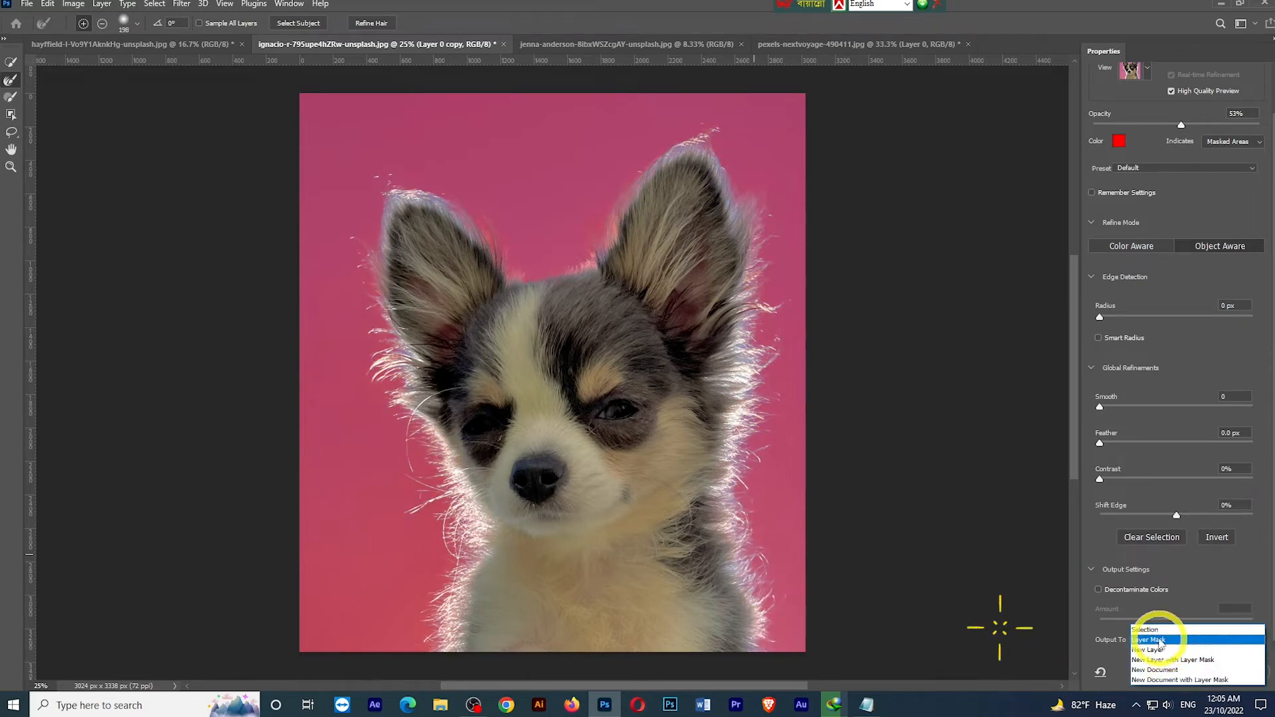
pyautogui.click(1159, 641)
pyautogui.click(1206, 672)
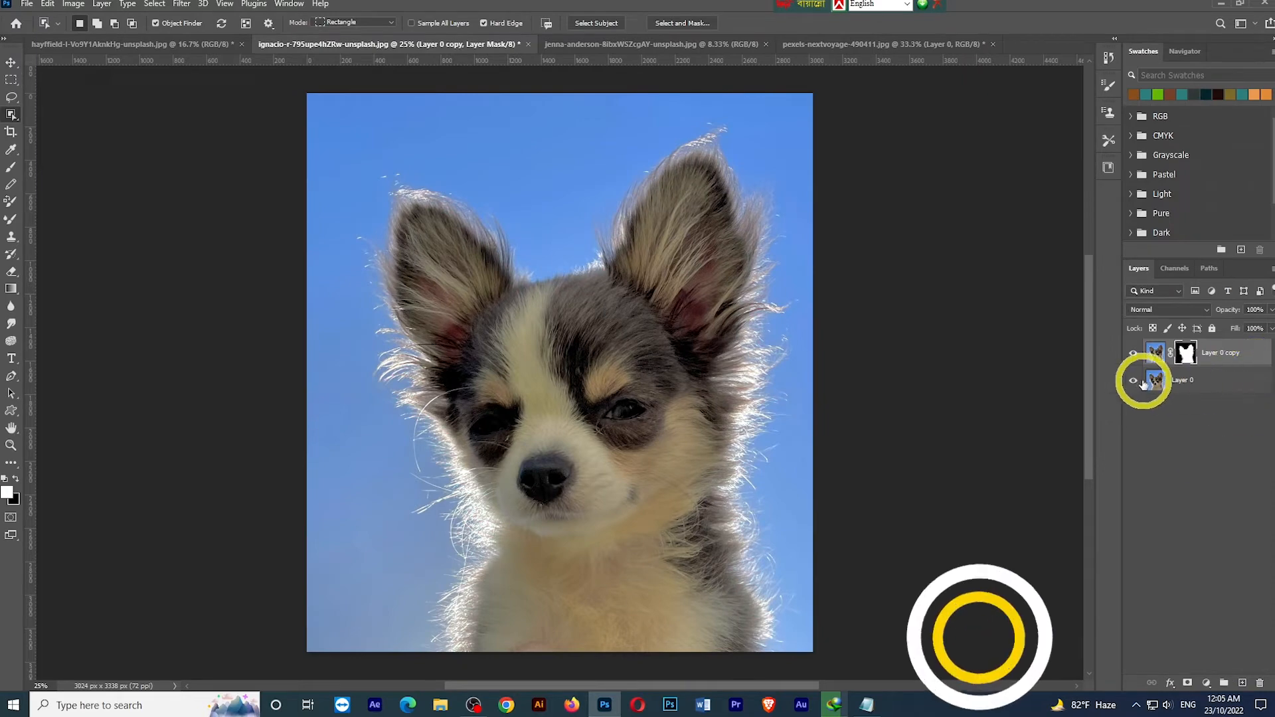
# - Hide Layer 0 and add a bright blue Solid Color fill layer beneath the masked chihuahua layer
pyautogui.click(1134, 381)
pyautogui.click(1208, 687)
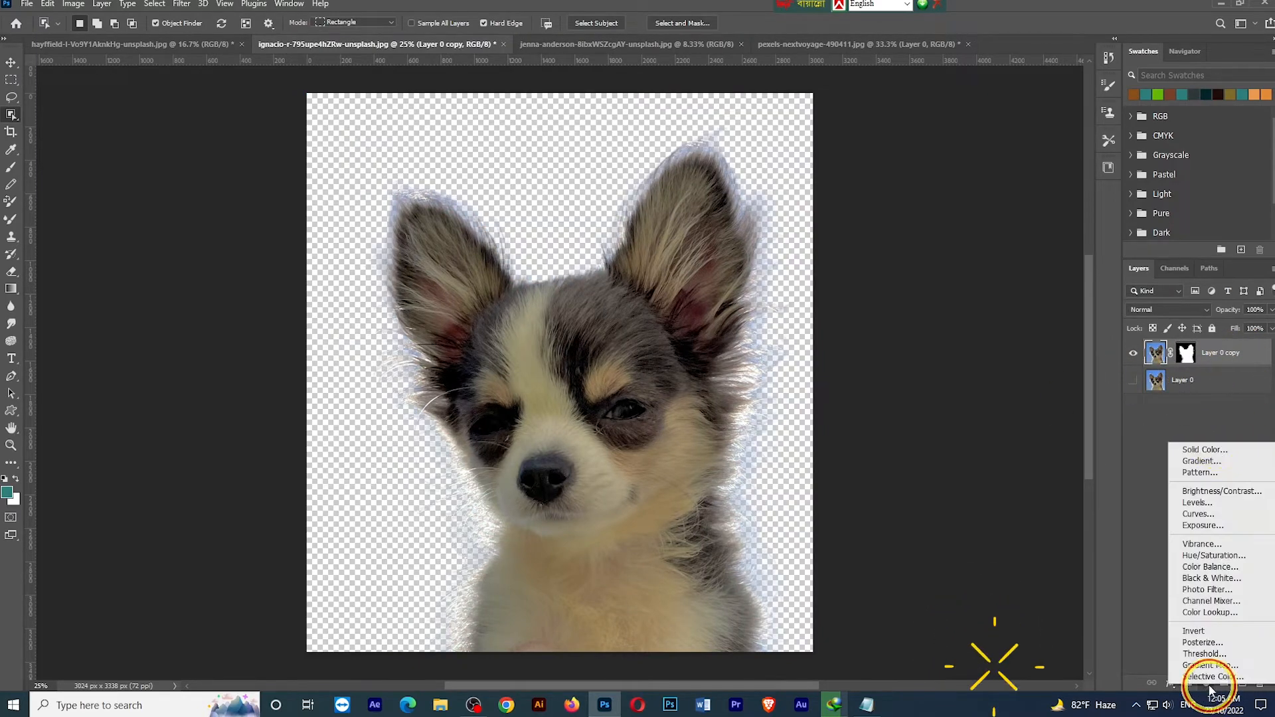
pyautogui.click(1212, 442)
pyautogui.moveTo(1077, 260); pyautogui.dragTo(1080, 233)
pyautogui.click(1046, 163)
pyautogui.click(1199, 156)
pyautogui.moveTo(1221, 353); pyautogui.dragTo(1227, 392)
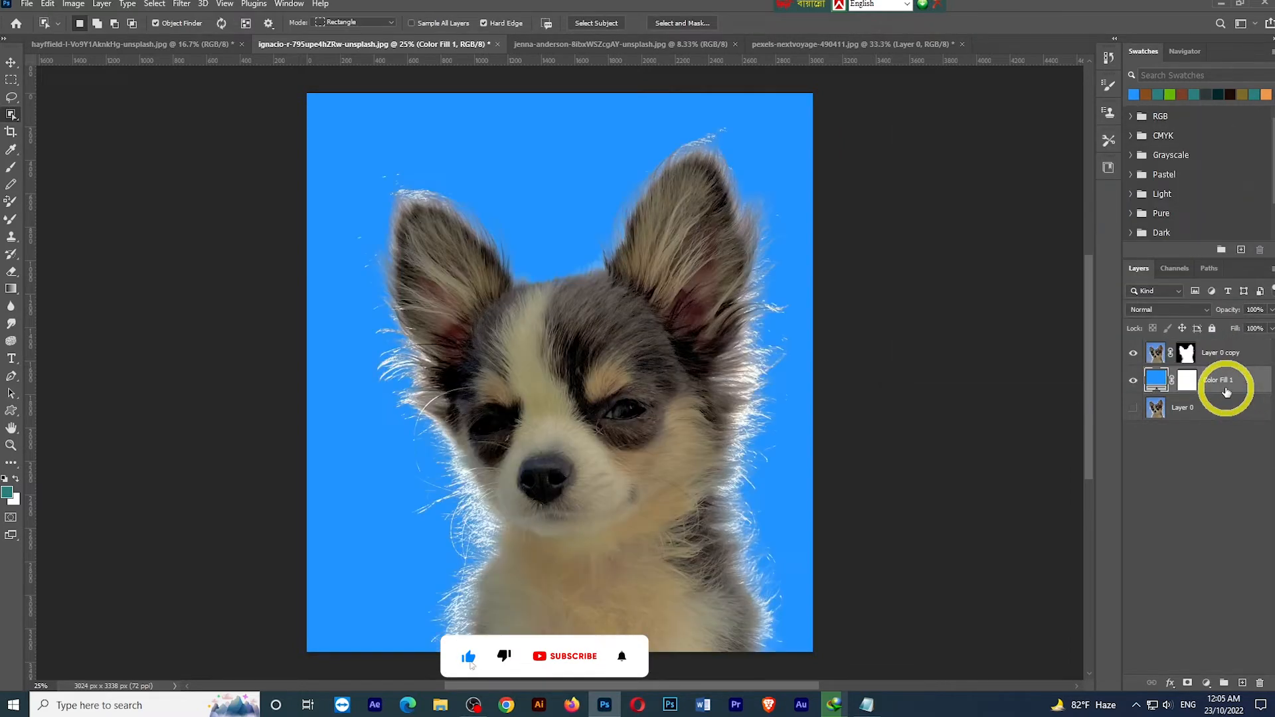
# - Set the color of the fill layer behind the chihuahua to bright blue 2199ff
pyautogui.doubleClick(1159, 379)
pyautogui.click(1081, 279)
pyautogui.click(1083, 230)
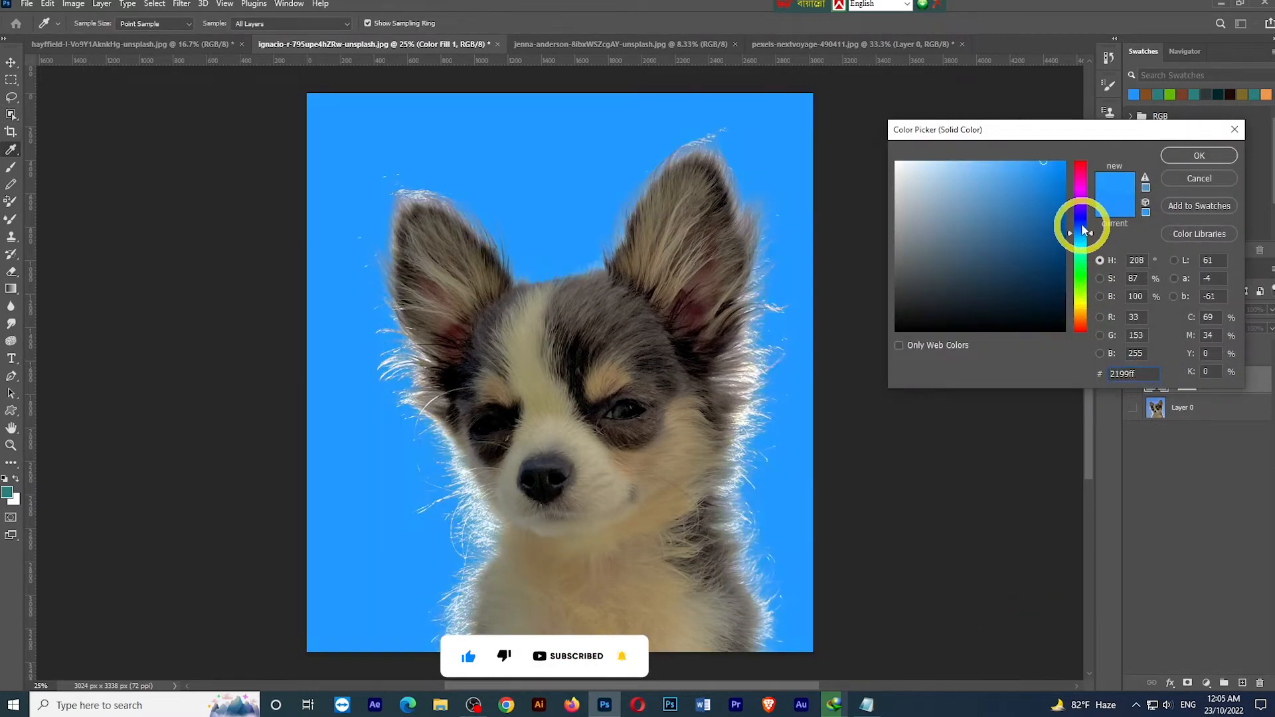
pyautogui.press('Return')
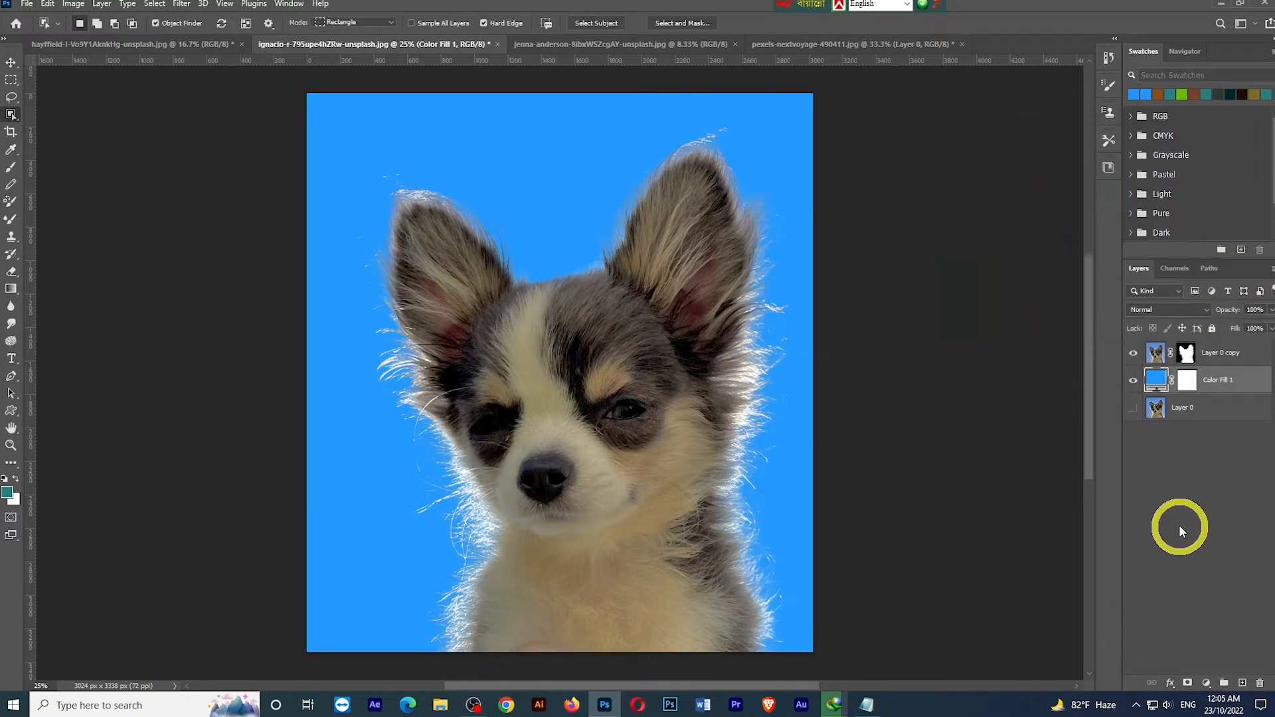
# - Duplicate the masked chihuahua layer and name the duplicate Dup
pyautogui.click(1187, 352)
pyautogui.hotkey('ctrl', 'j')
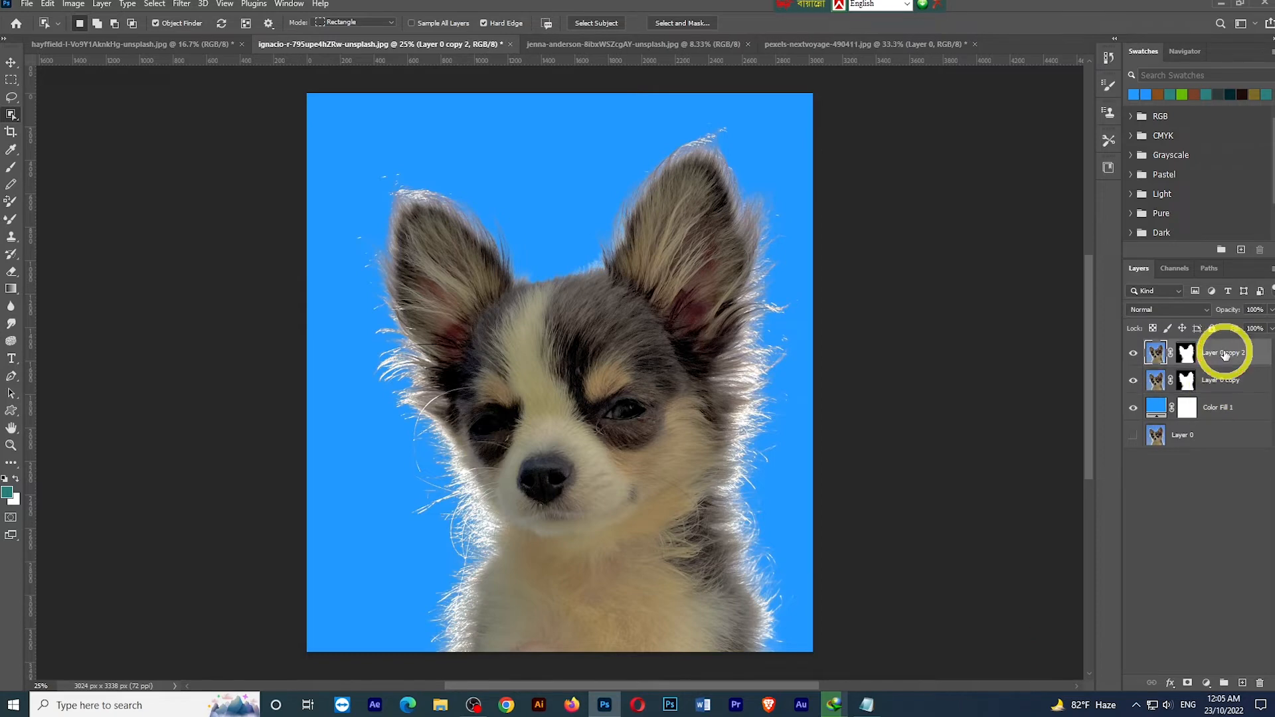
pyautogui.doubleClick(1224, 353)
pyautogui.write('Dup')
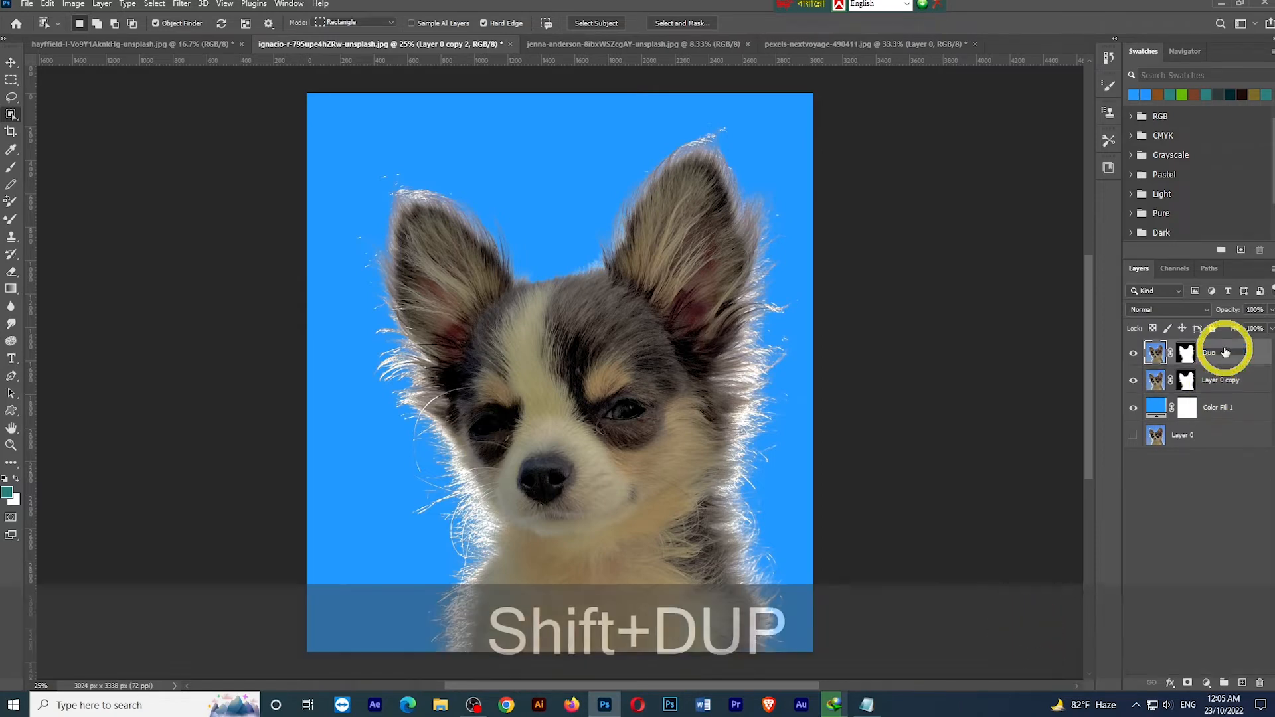
# - Convert Layer 0 copy to a smart object and clip a new Solid Color fill layer to it
pyautogui.rightClick(1235, 392)
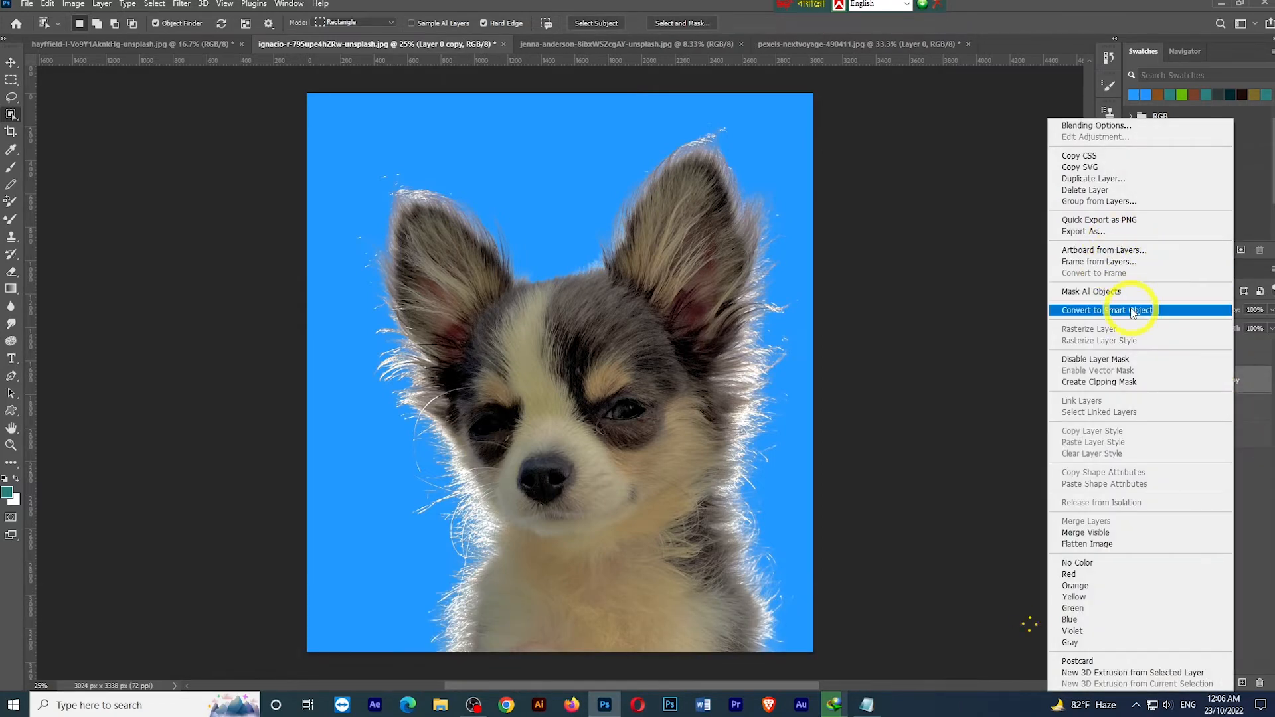
pyautogui.click(1120, 311)
pyautogui.click(1206, 683)
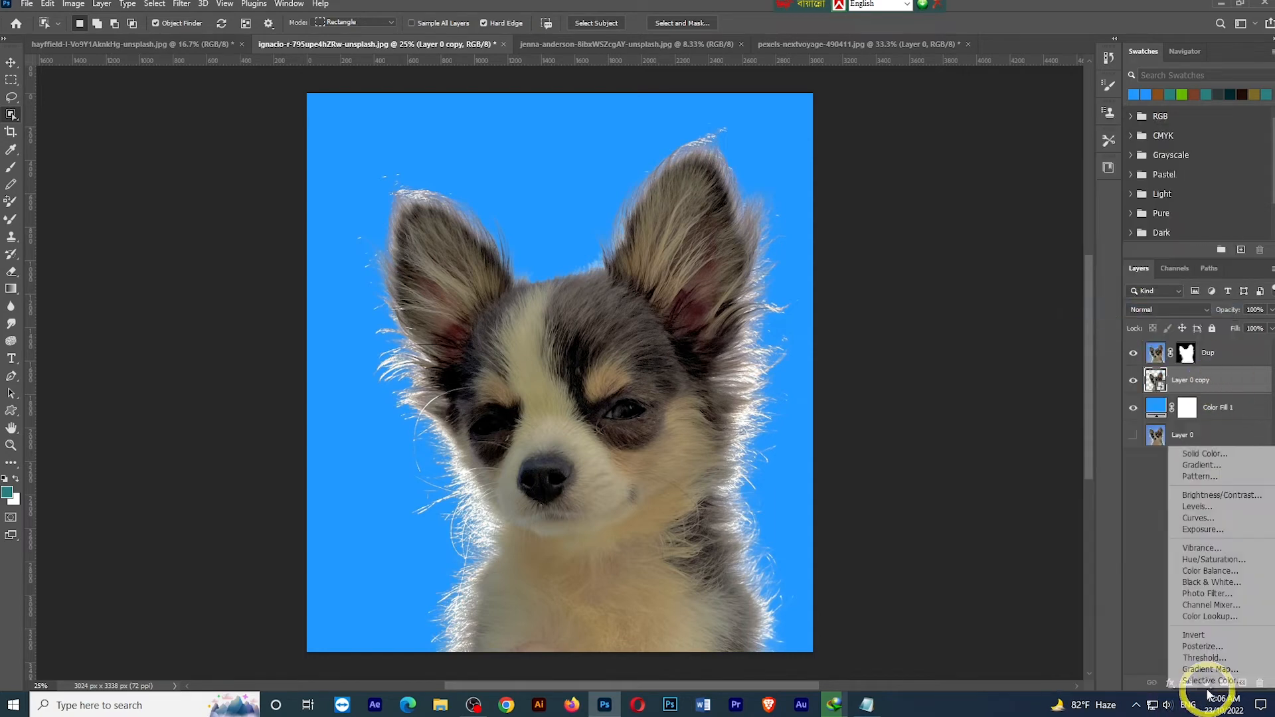
pyautogui.click(1207, 450)
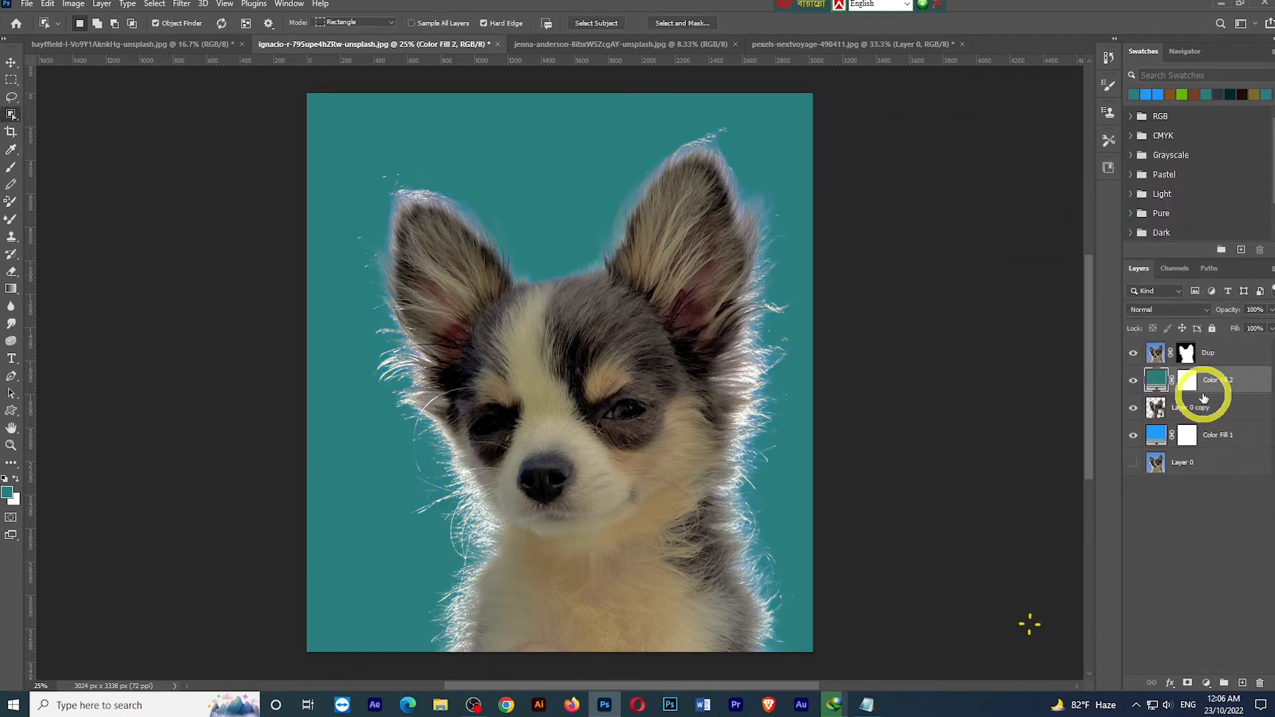
pyautogui.rightClick(1203, 397)
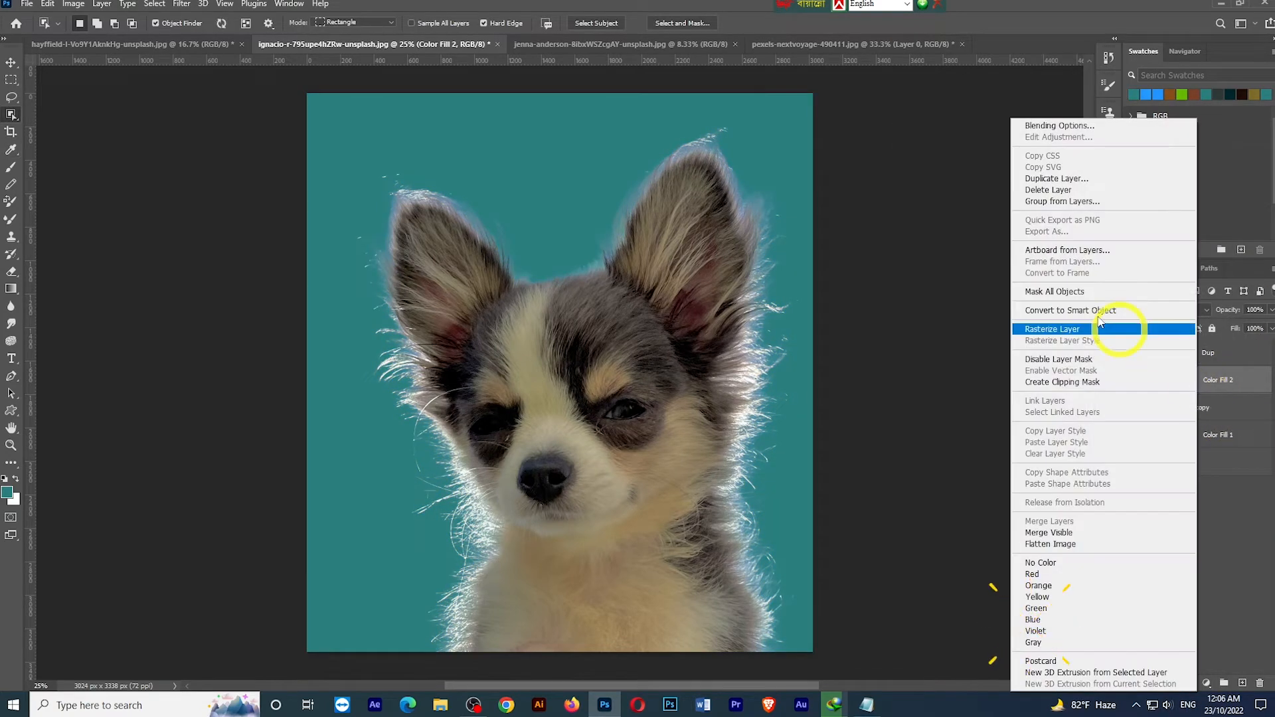
pyautogui.click(1065, 382)
# - Change the clipped fill's color to light grey d3d5cf by sampling the chihuahua's bright fur edge
pyautogui.doubleClick(1168, 381)
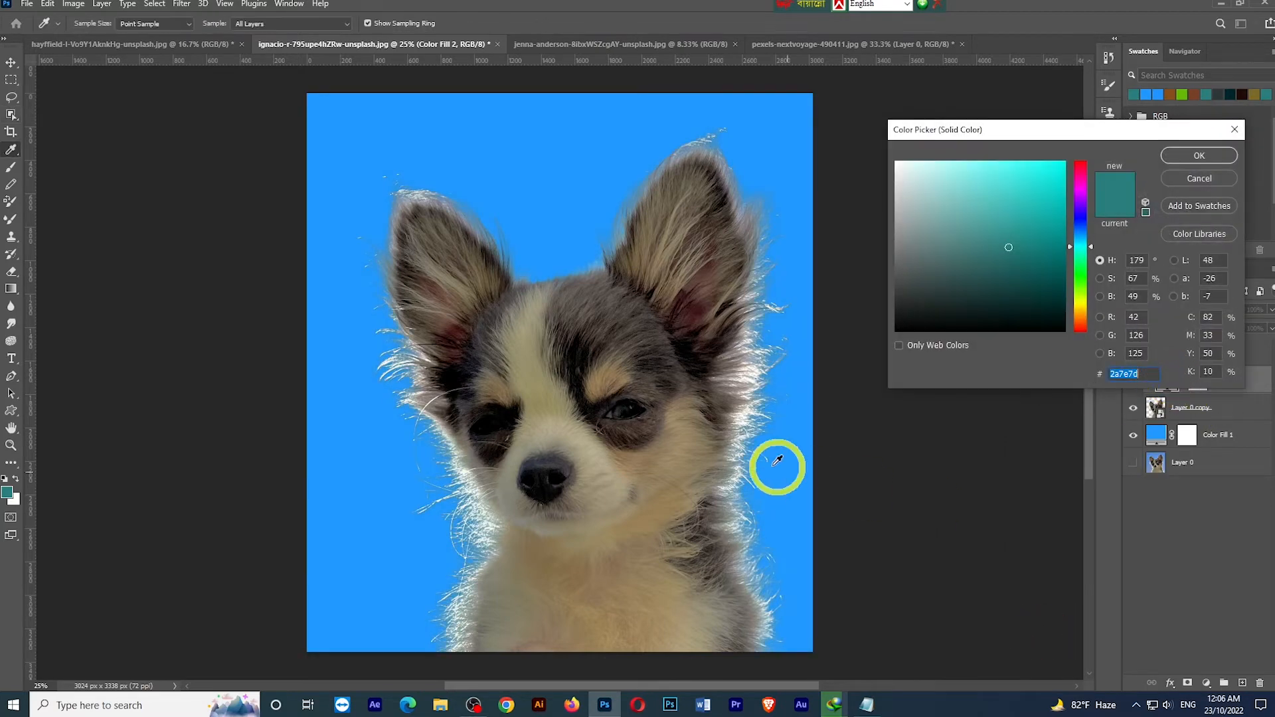
pyautogui.click(743, 415)
pyautogui.moveTo(502, 476); pyautogui.dragTo(449, 430)
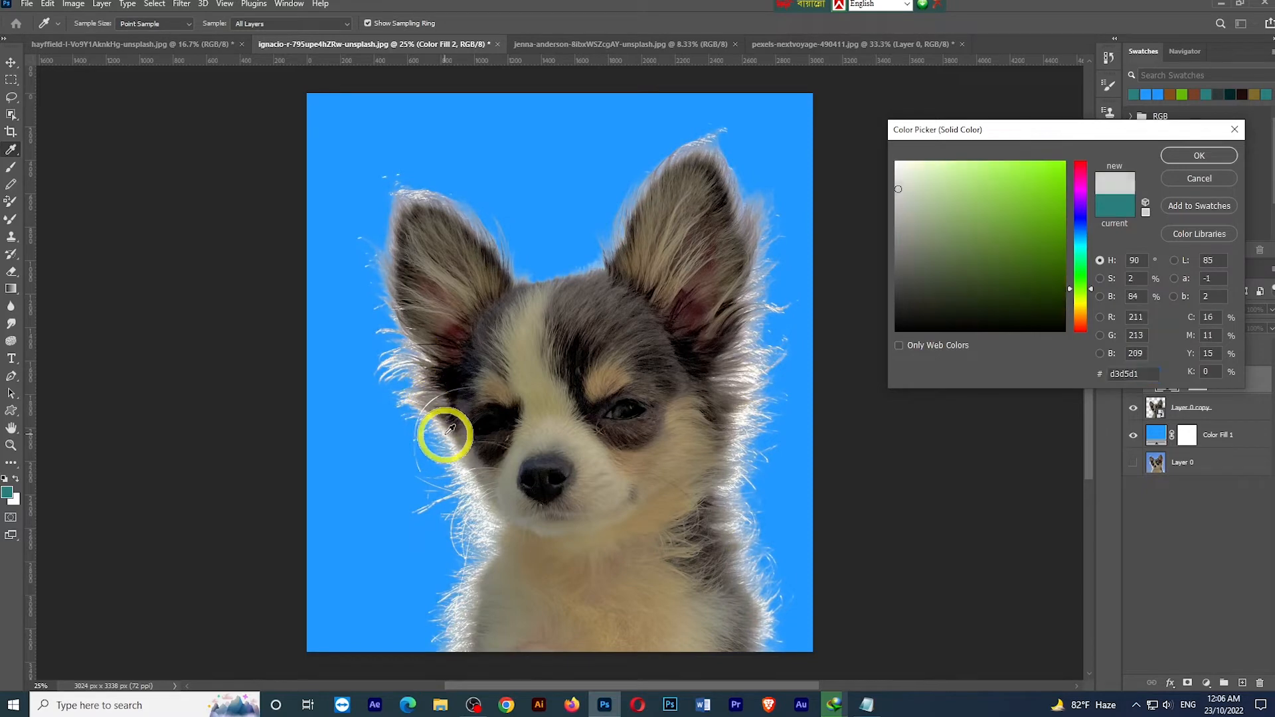
pyautogui.moveTo(688, 469); pyautogui.dragTo(634, 541)
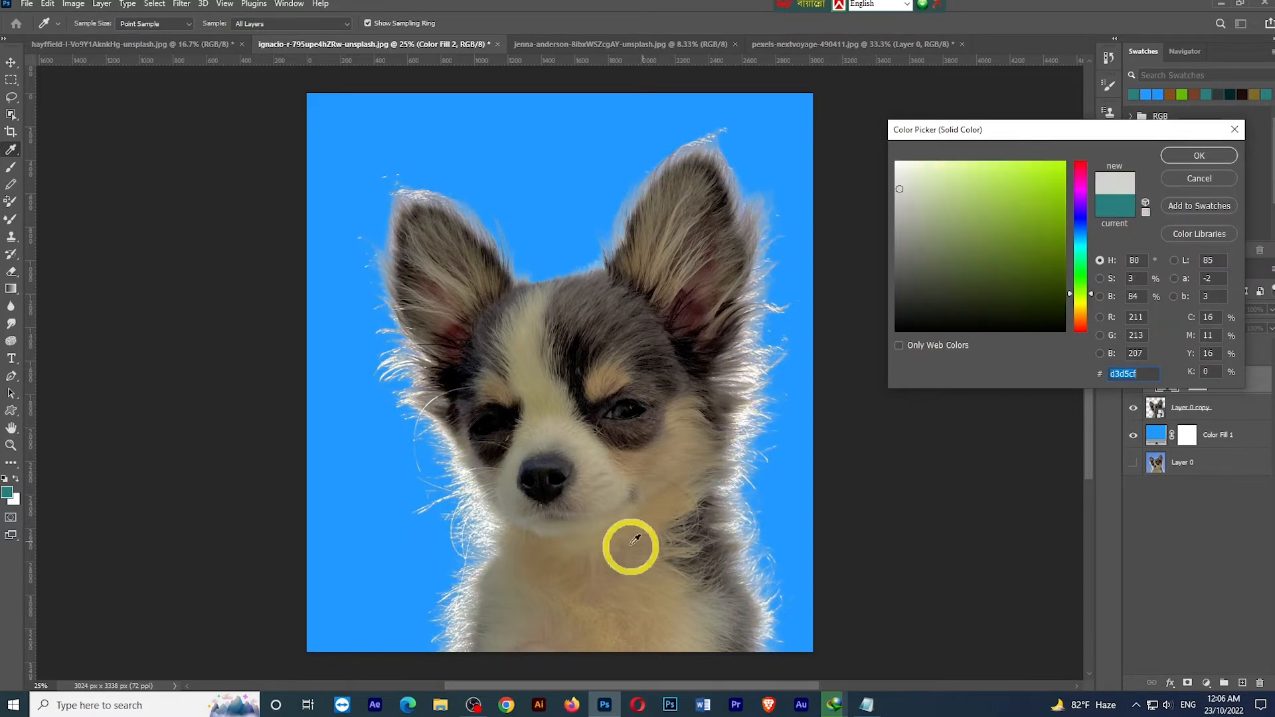
pyautogui.click(1199, 156)
# - Bring the desert road photo into the chihuahua document and place its layer directly beneath Layer 0 copy
pyautogui.press('w')
pyautogui.click(857, 44)
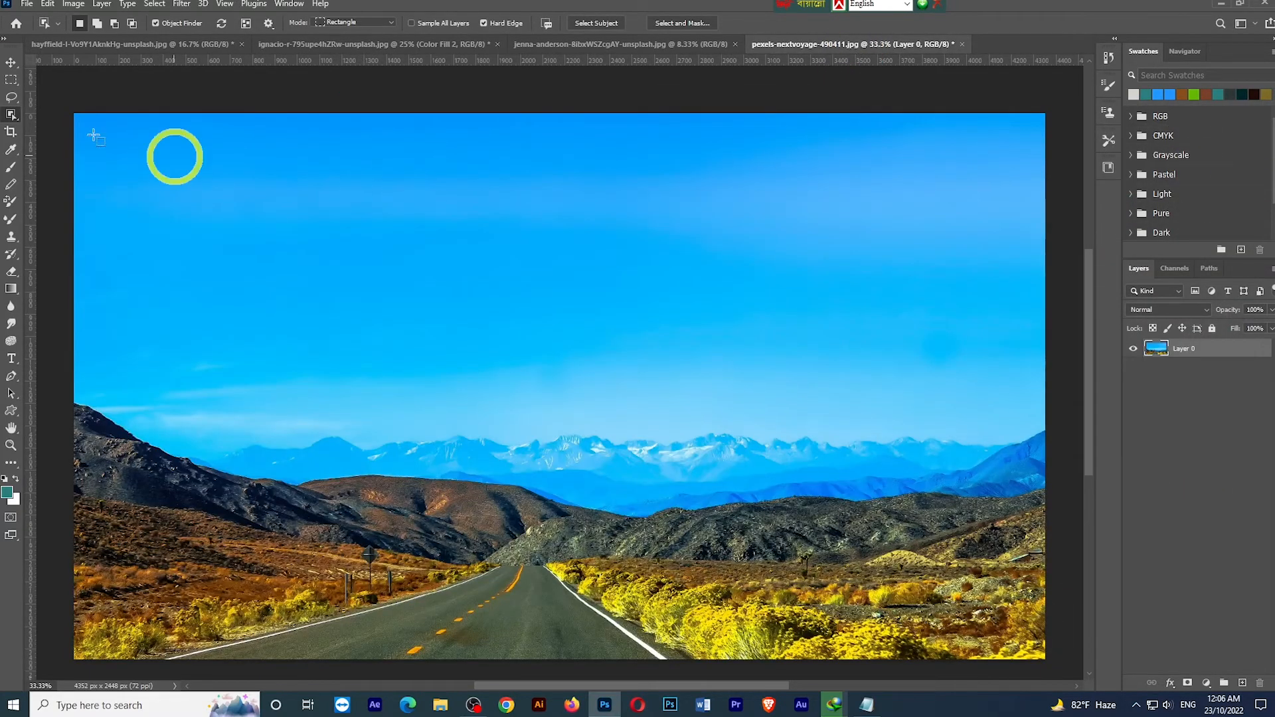
pyautogui.press('v')
pyautogui.moveTo(385, 189); pyautogui.dragTo(322, 46)
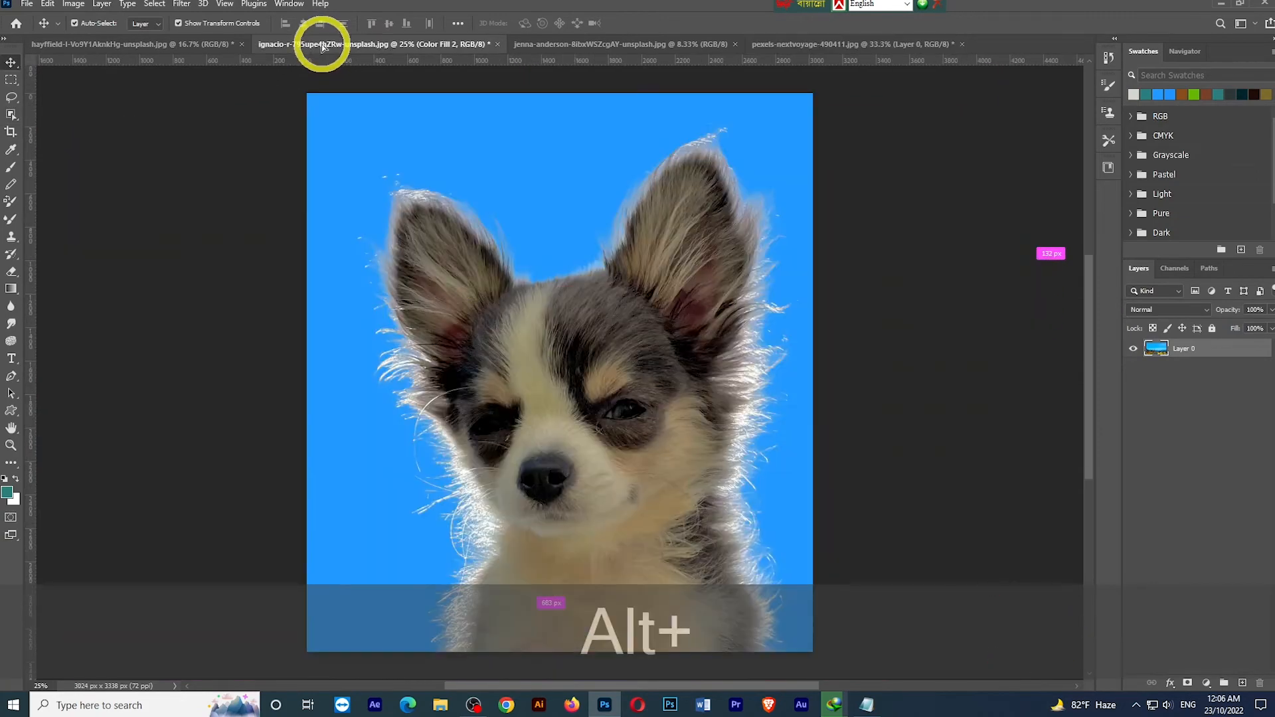
pyautogui.moveTo(460, 283); pyautogui.dragTo(463, 284)
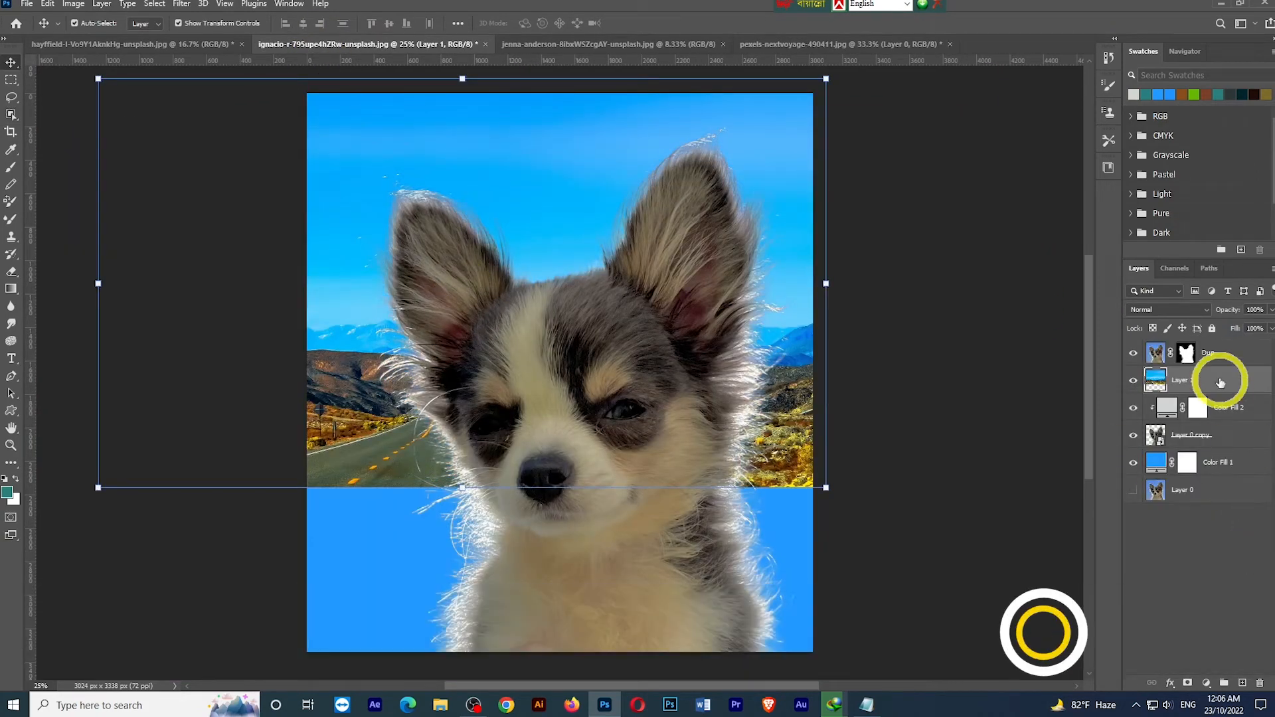
pyautogui.moveTo(1229, 379); pyautogui.dragTo(1228, 446)
# - Reposition the road photo and stretch its height to about 138% so it covers the canvas behind the chihuahua
pyautogui.moveTo(763, 443); pyautogui.dragTo(867, 606)
pyautogui.moveTo(575, 245); pyautogui.dragTo(574, 78)
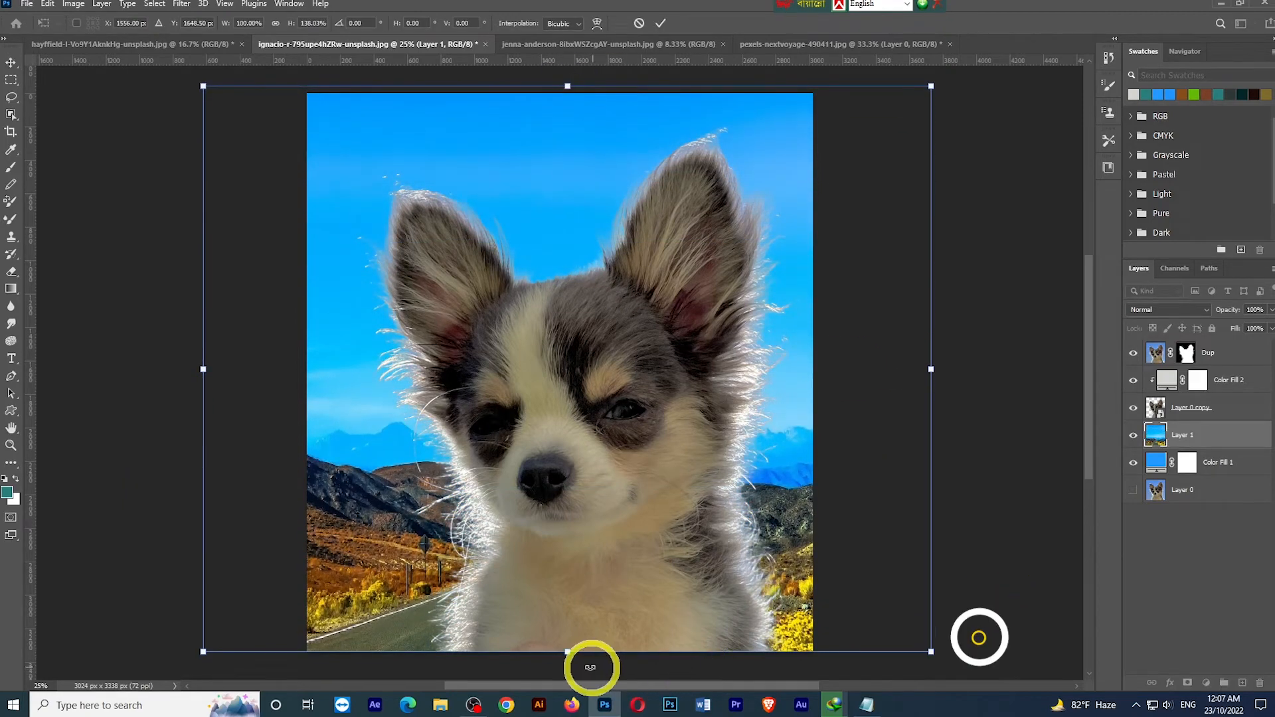
pyautogui.click(660, 23)
pyautogui.click(1044, 206)
# - Hide the blue Color Fill 1 layer and group the layers from the road photo up to Dup
pyautogui.click(1216, 465)
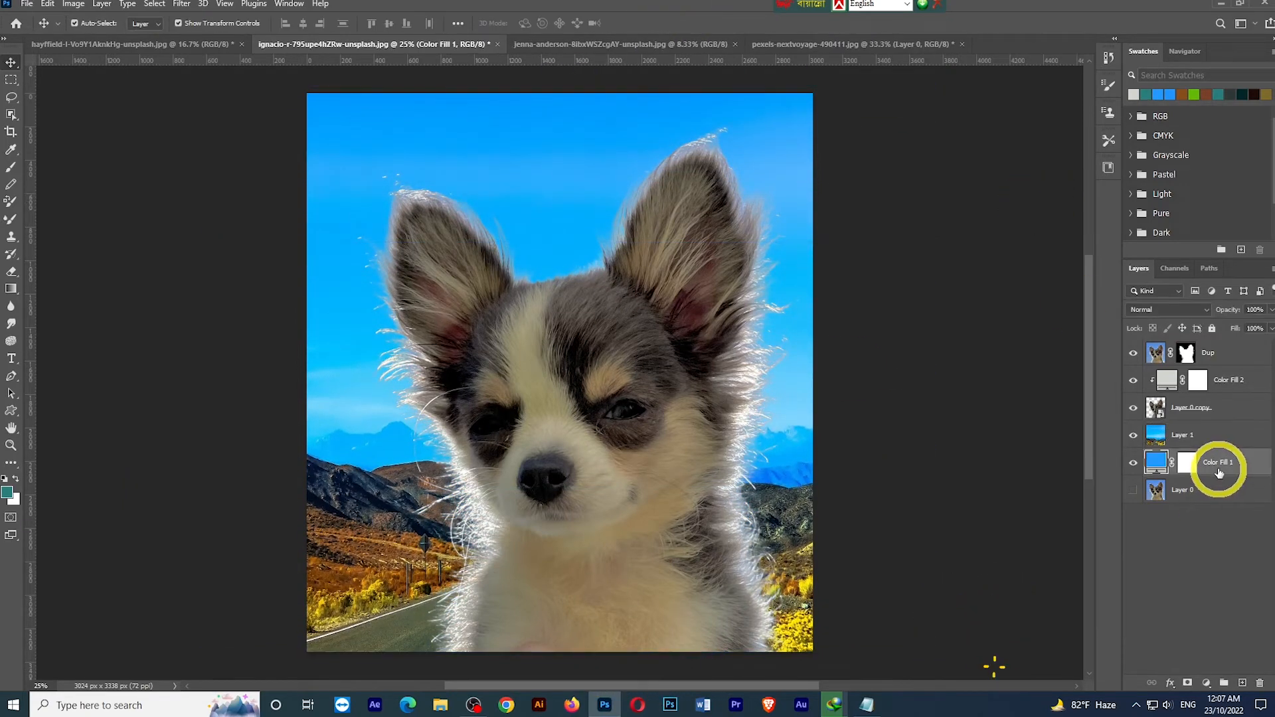
pyautogui.click(1133, 463)
pyautogui.click(1212, 435)
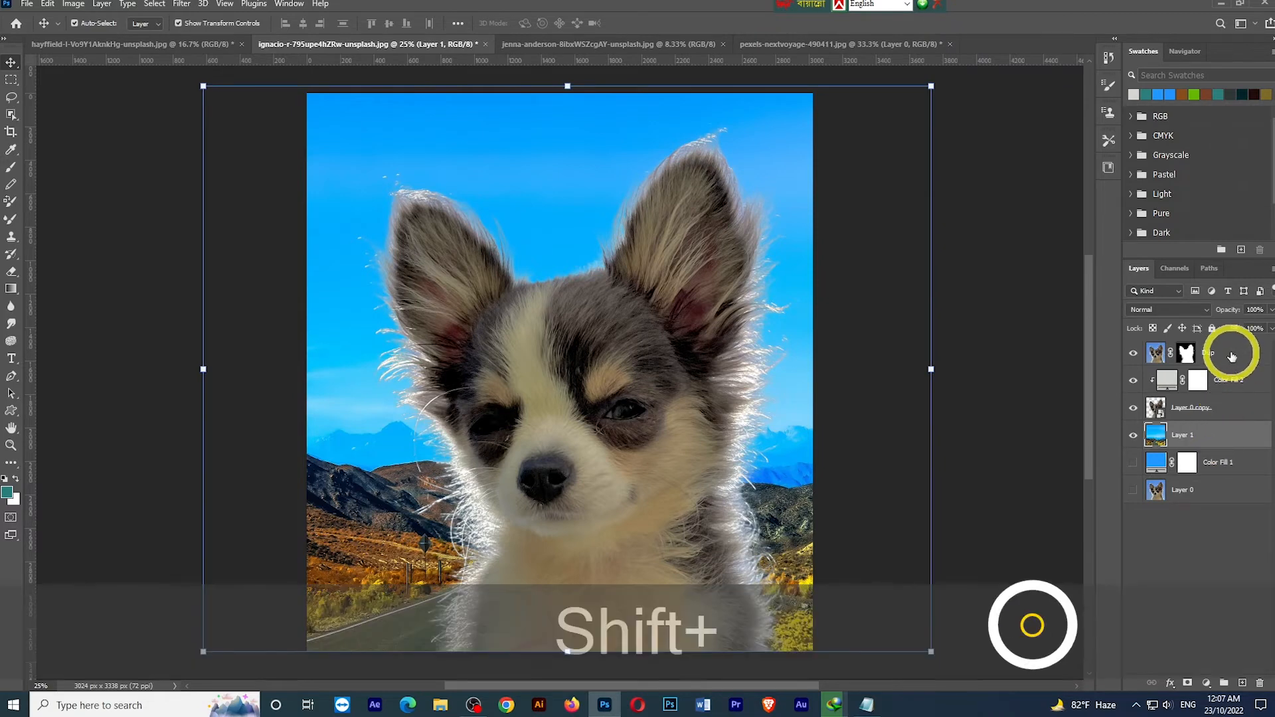
pyautogui.keyDown('shift'); pyautogui.click(1229, 350); pyautogui.keyUp('shift')
pyautogui.hotkey('ctrl', 'g')
pyautogui.click(1227, 539)
# - Show Layer 0 and toggle the group's visibility to compare the composite with the original chihuahua photo
pyautogui.click(1133, 398)
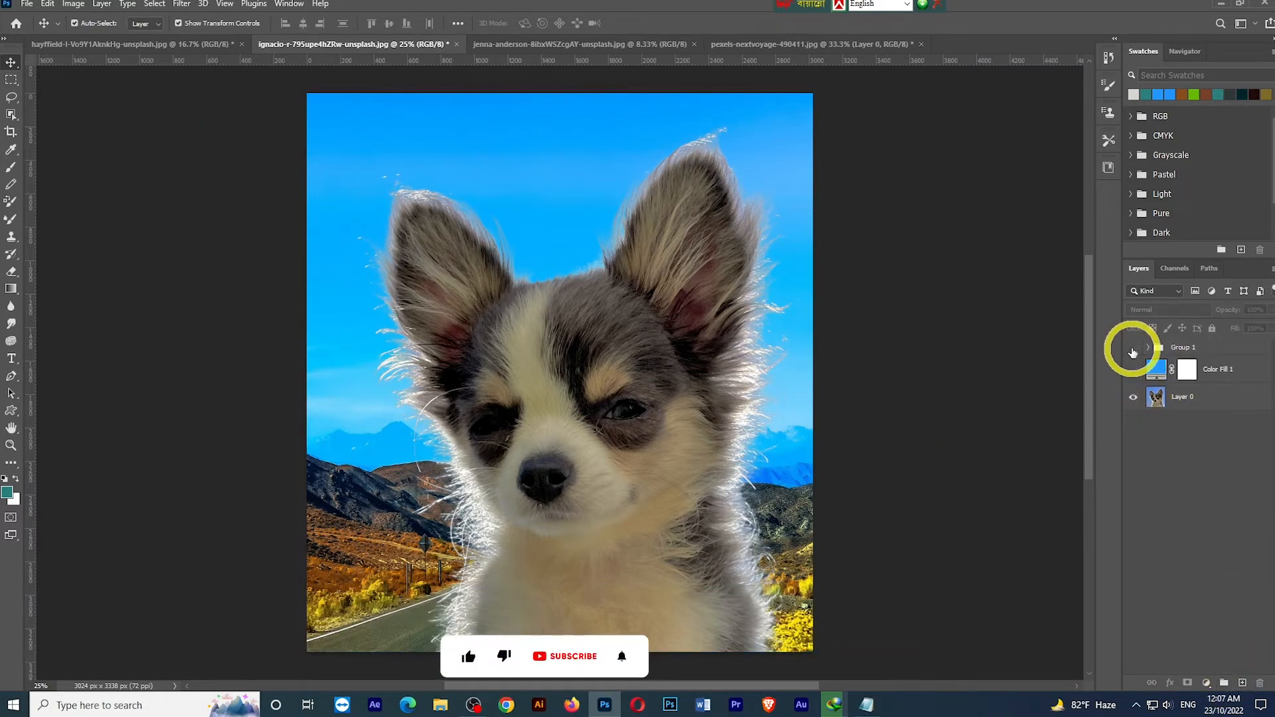
pyautogui.click(1133, 348)
pyautogui.click(1132, 348)
pyautogui.click(1133, 349)
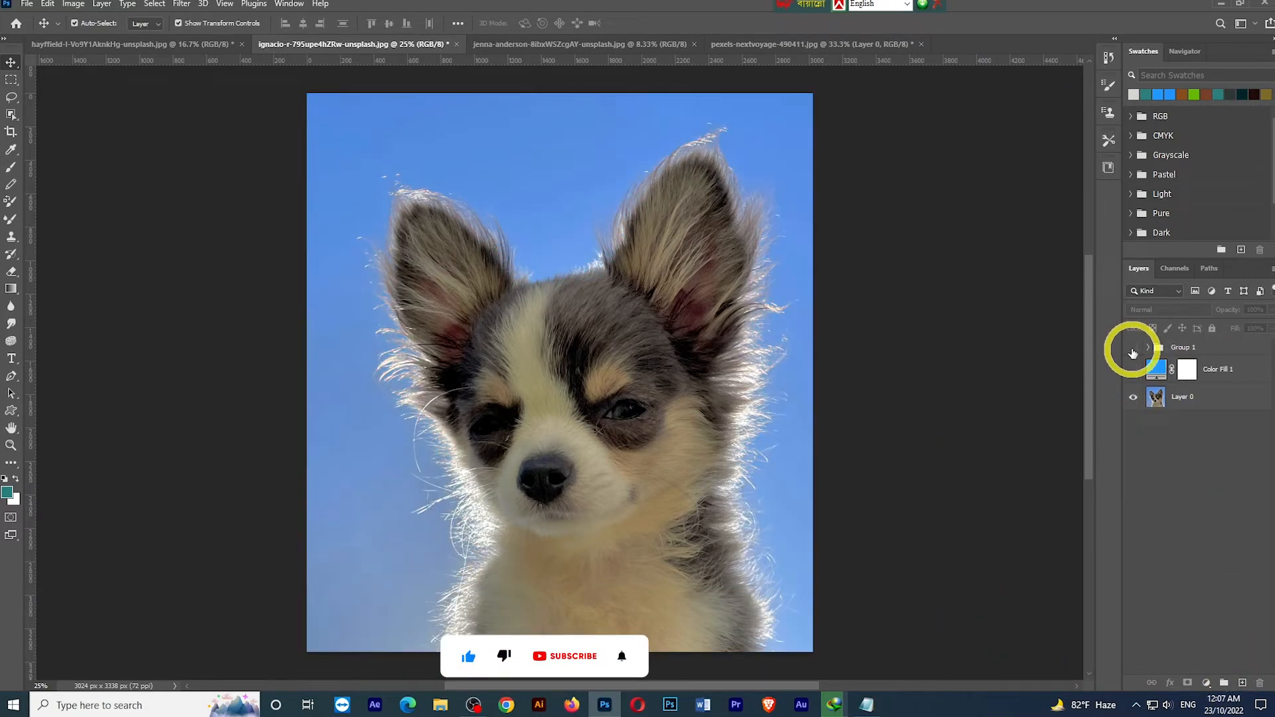
pyautogui.click(1133, 349)
pyautogui.click(1133, 349)
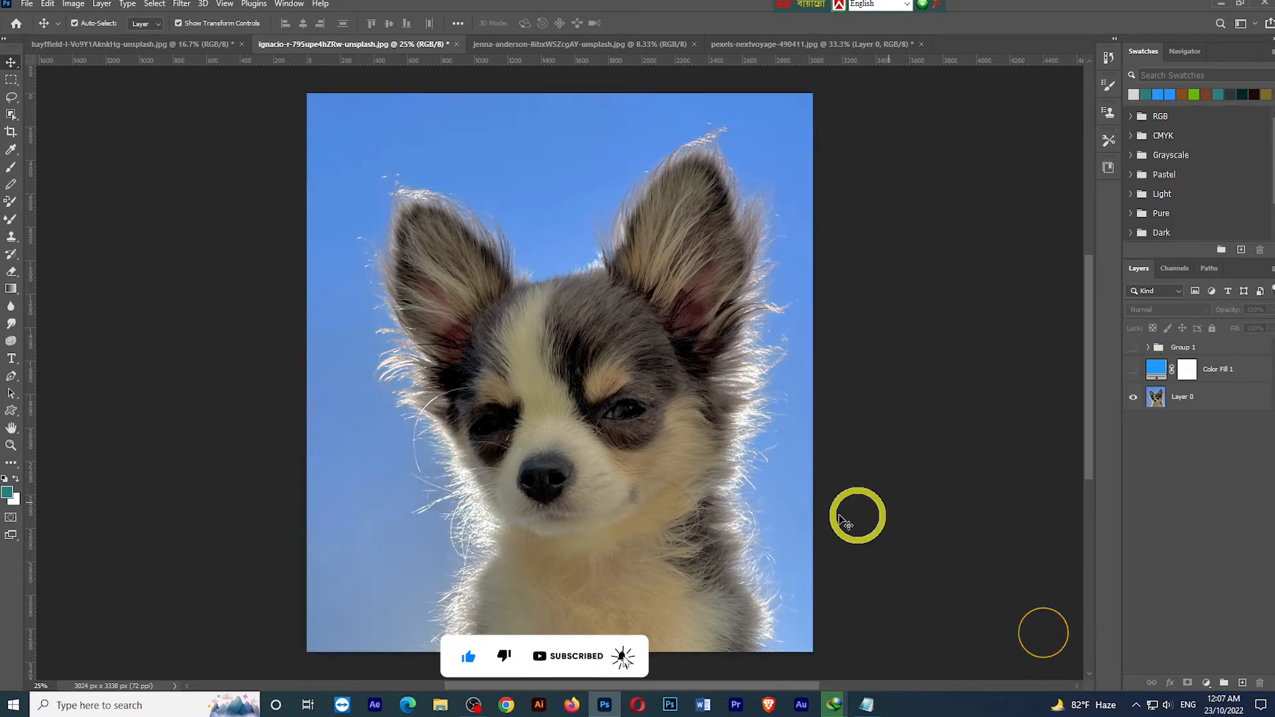
pyautogui.click(1133, 348)
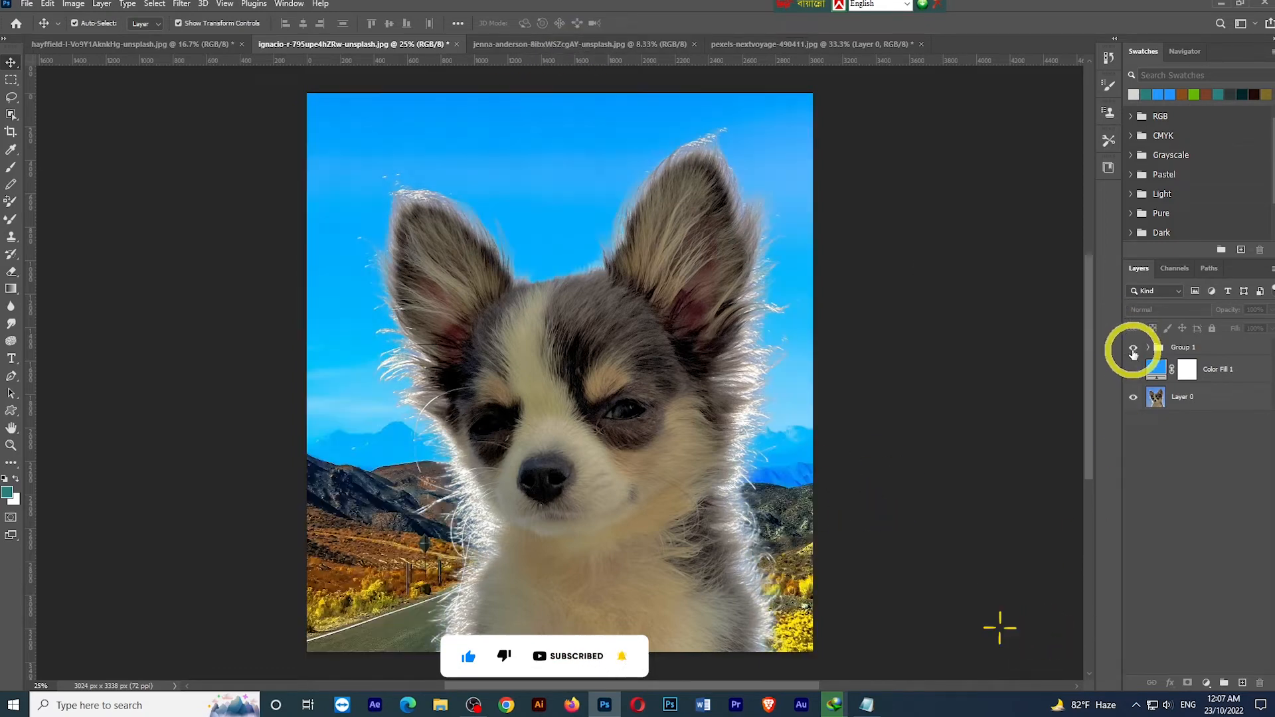
# - In the photo of the long-haired woman at the beach, duplicate Layer 0 and hide the original layer
pyautogui.click(564, 46)
pyautogui.click(1241, 360)
pyautogui.hotkey('ctrl', 'j')
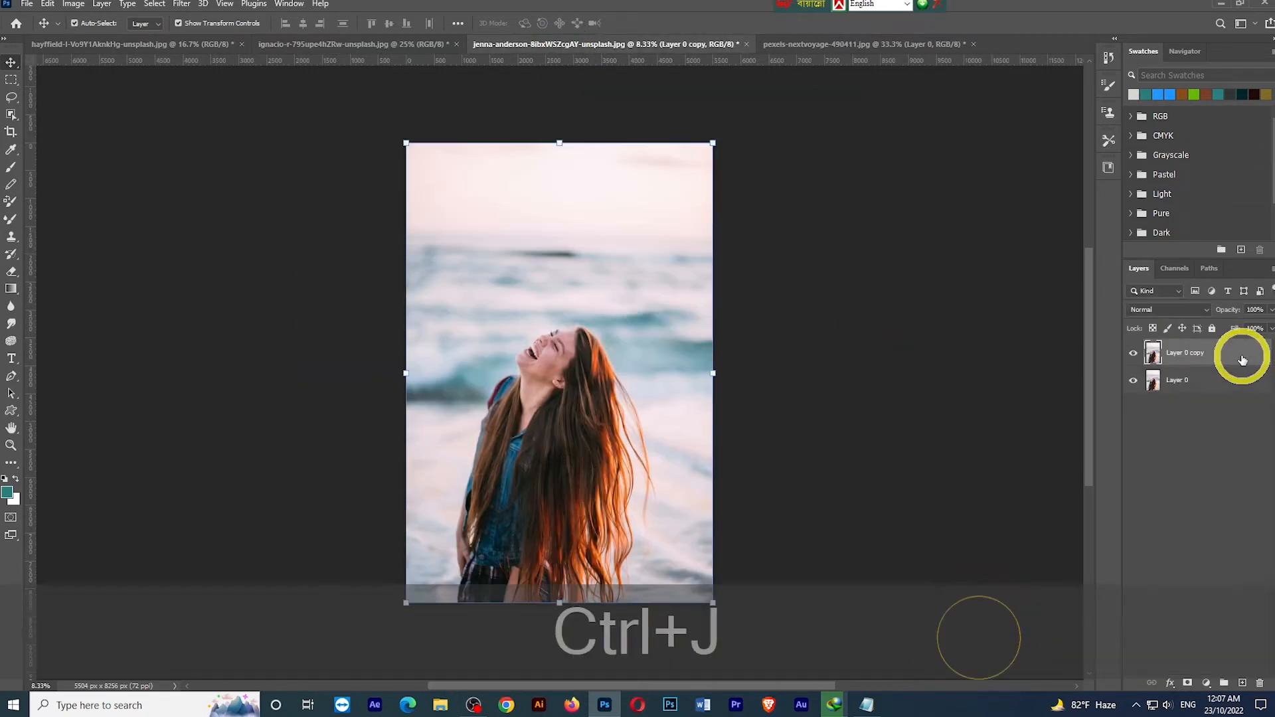
pyautogui.click(1134, 389)
pyautogui.click(12, 114)
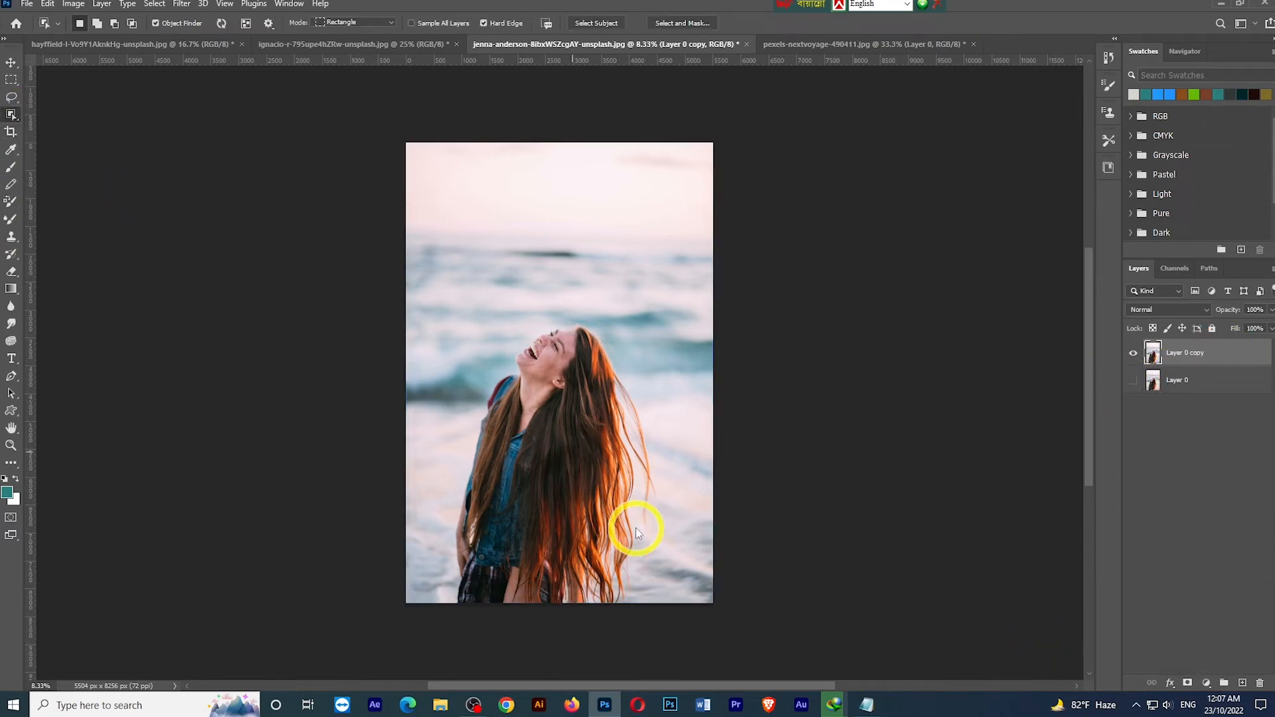
pyautogui.click(614, 458)
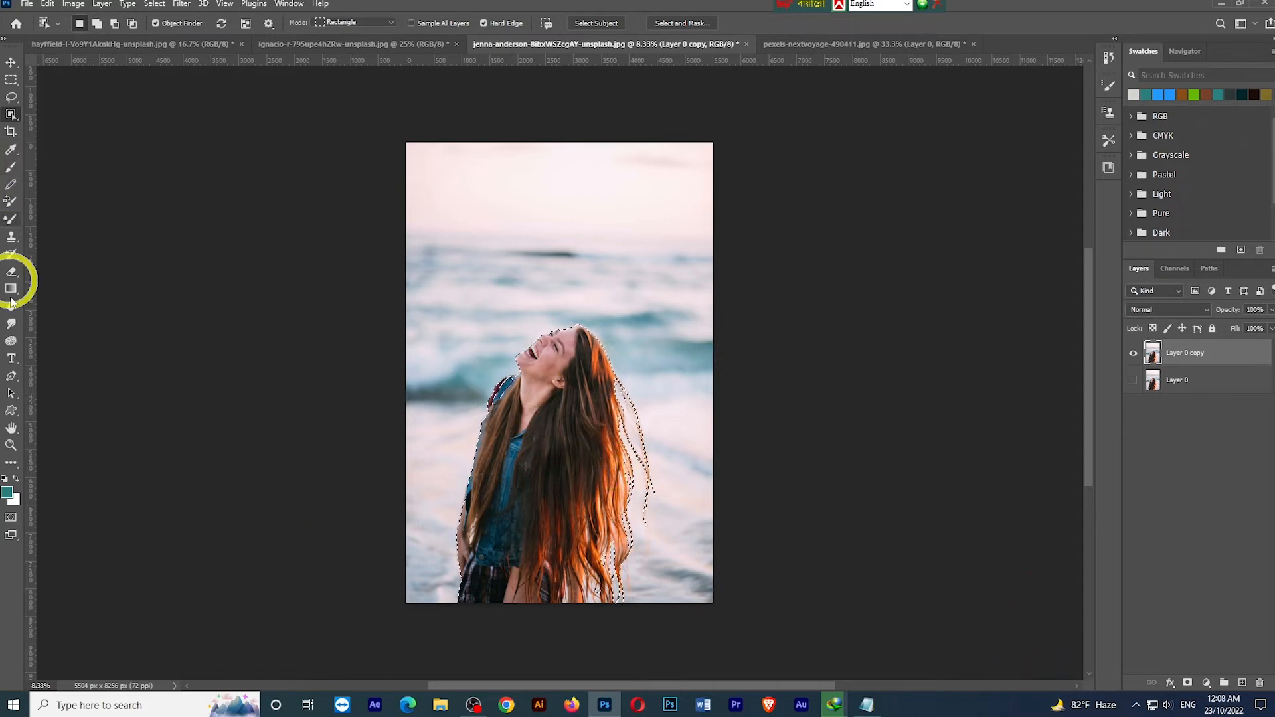
pyautogui.click(11, 376)
pyautogui.hotkey('ctrl', 'd')
# - Draw a Pen path from the photo's bottom edge up the woman's skirt, arm and jacket to her shoulder
pyautogui.scroll(4, 495, 441)
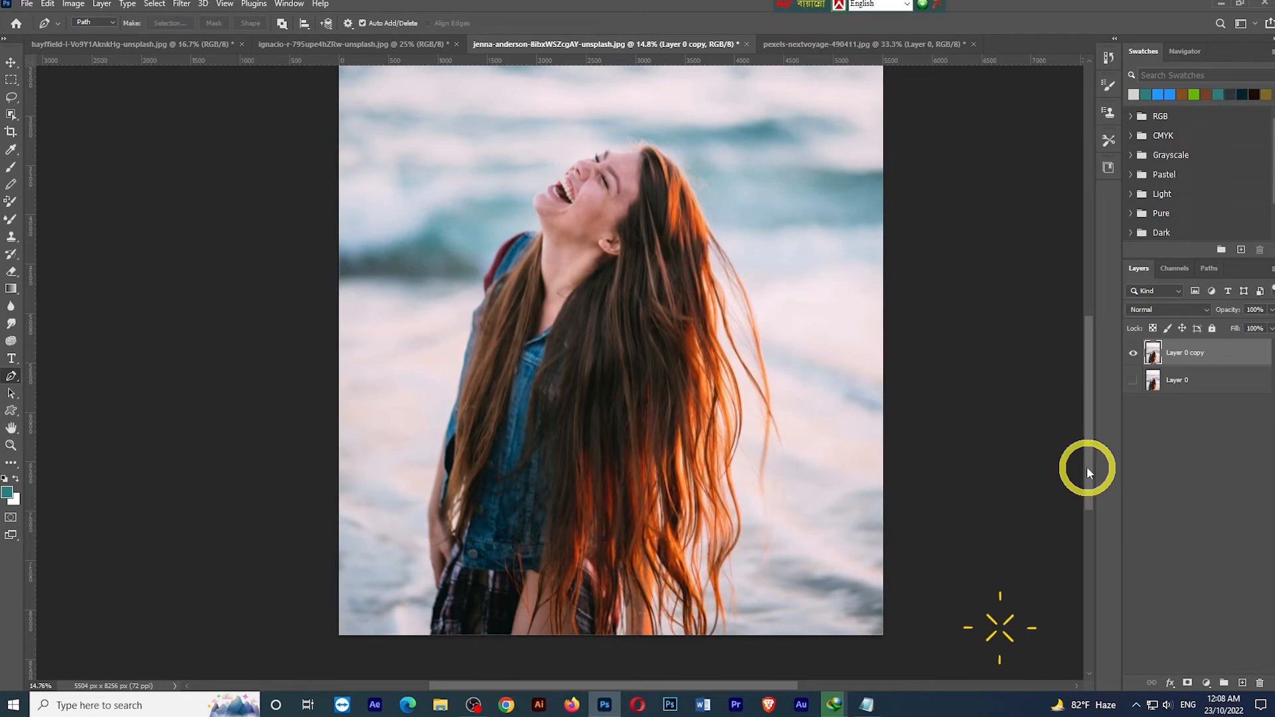
pyautogui.moveTo(1087, 468); pyautogui.dragTo(1090, 507)
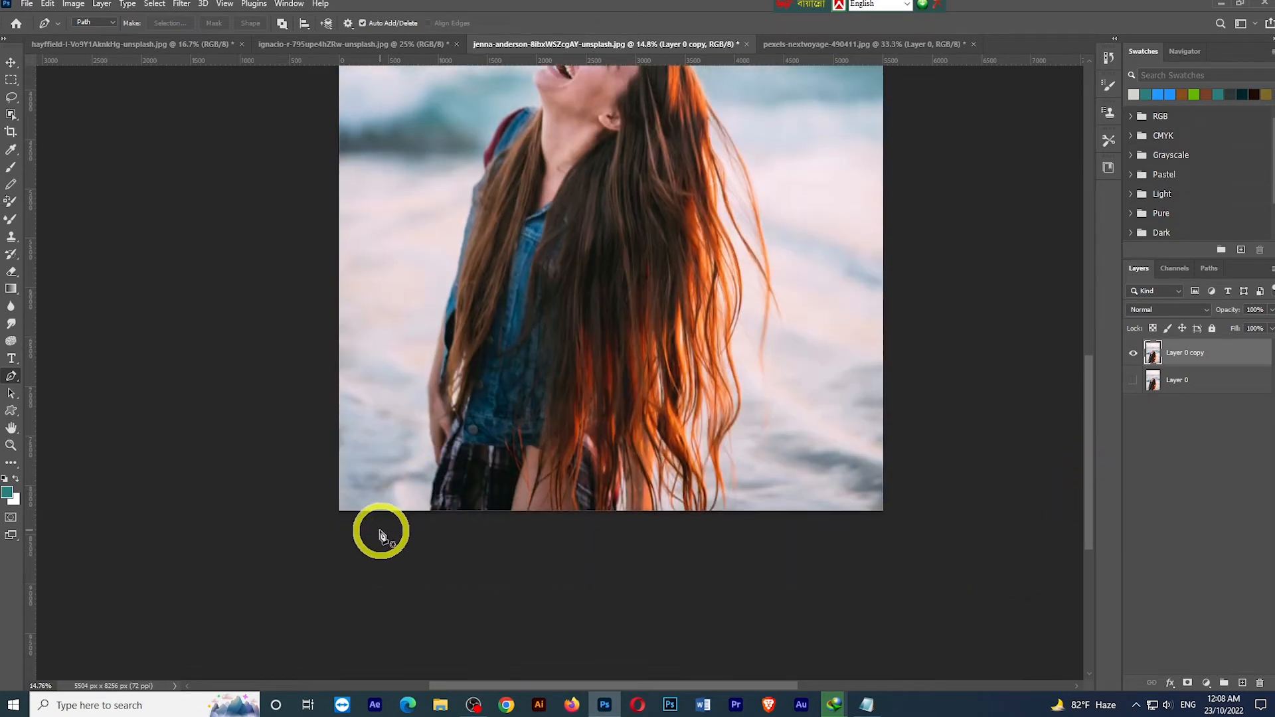
pyautogui.scroll(2, 351, 475)
pyautogui.click(458, 524)
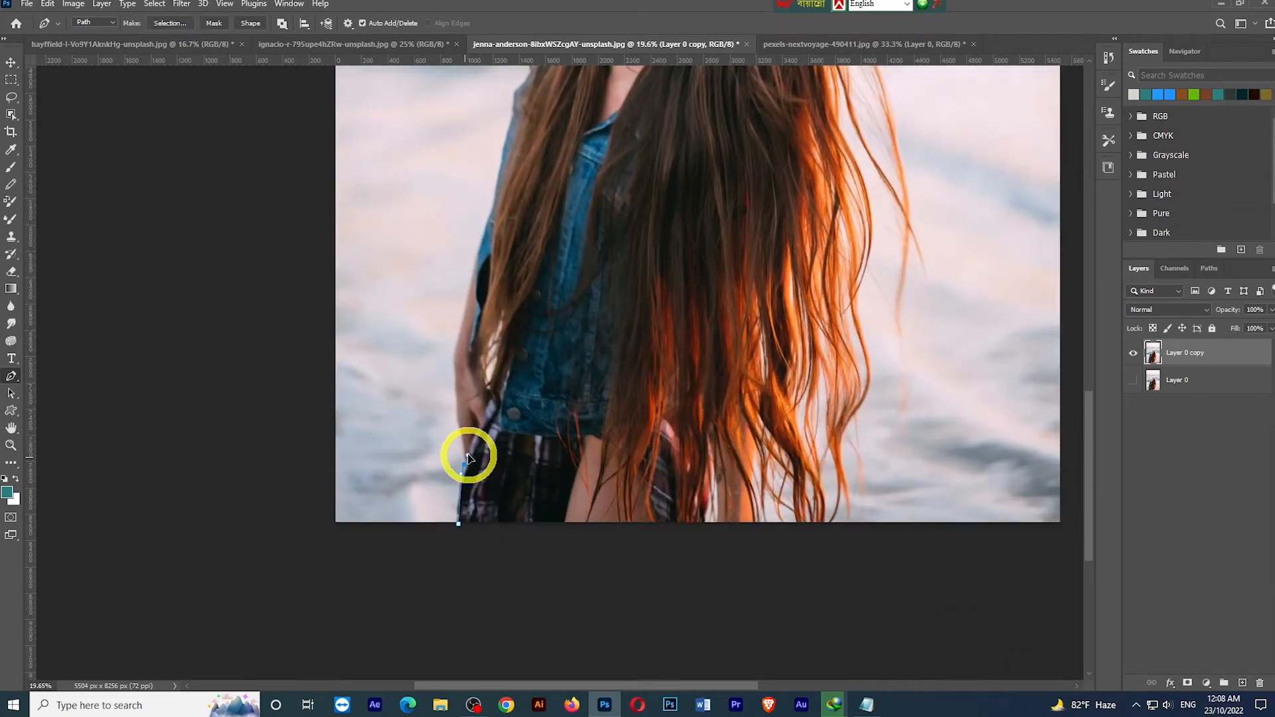
pyautogui.moveTo(457, 340); pyautogui.dragTo(457, 334)
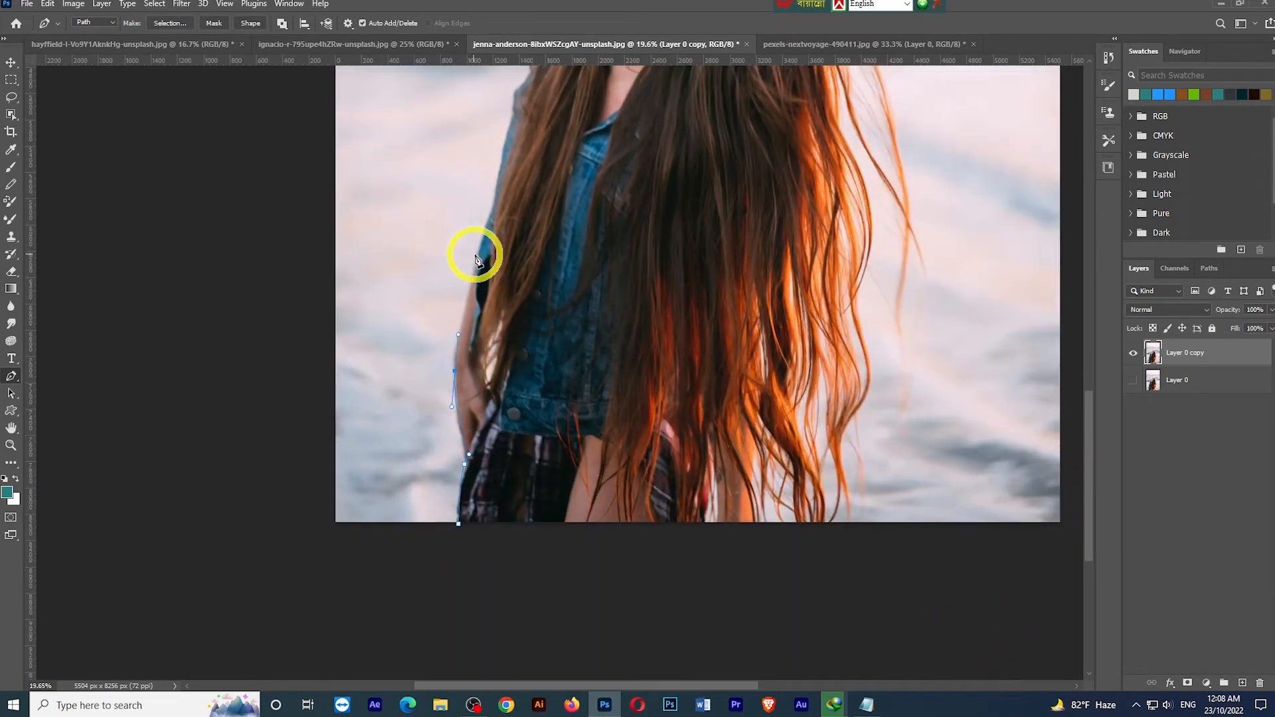
pyautogui.moveTo(476, 255); pyautogui.dragTo(501, 244)
pyautogui.scroll(3, 511, 272)
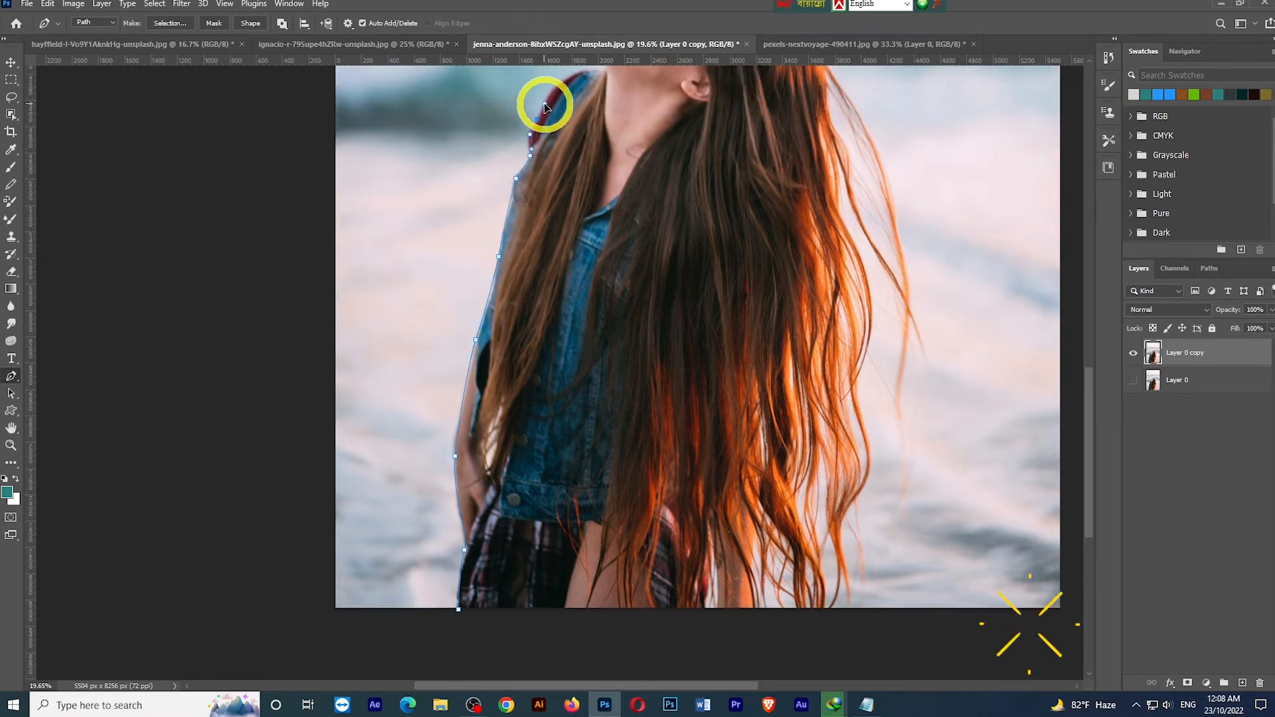
# - Continue the Pen path from the woman's shoulder up her neck and around her chin, lips and nose to the eyelashes
pyautogui.scroll(3, 547, 113)
pyautogui.moveTo(571, 164); pyautogui.dragTo(583, 160)
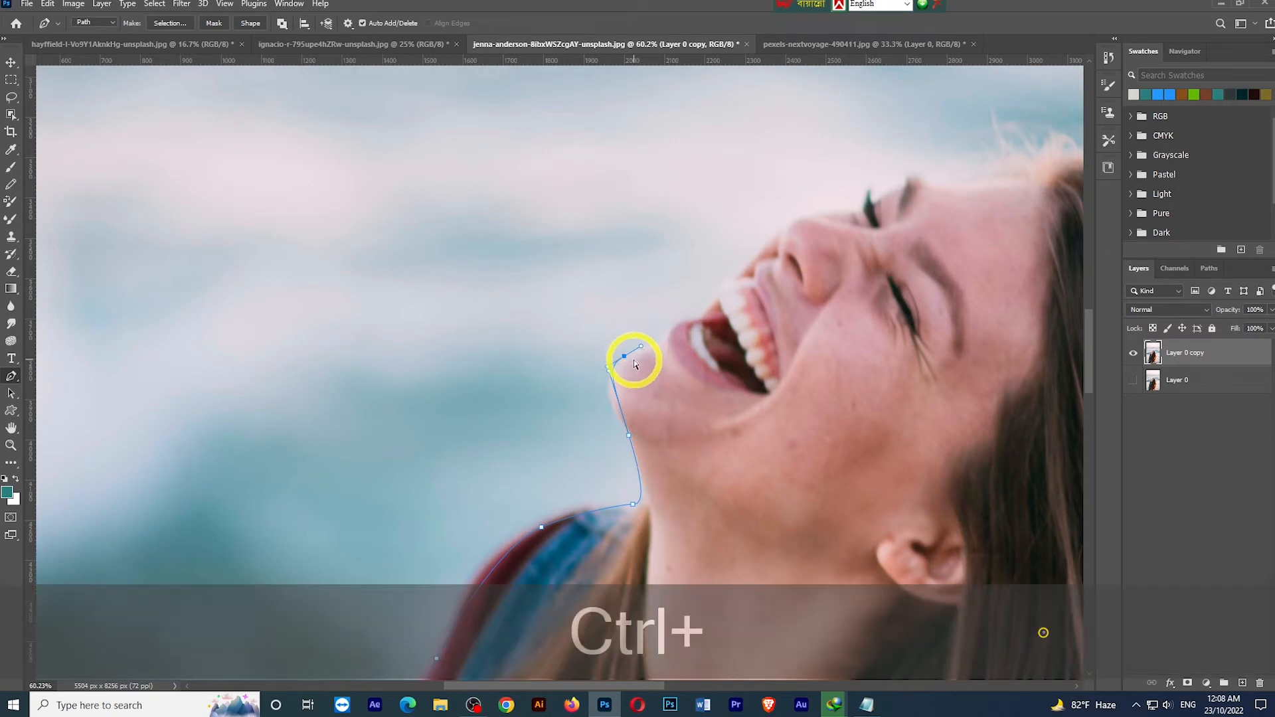
pyautogui.hotkey('ctrl', 'z')
pyautogui.moveTo(623, 357); pyautogui.dragTo(643, 352)
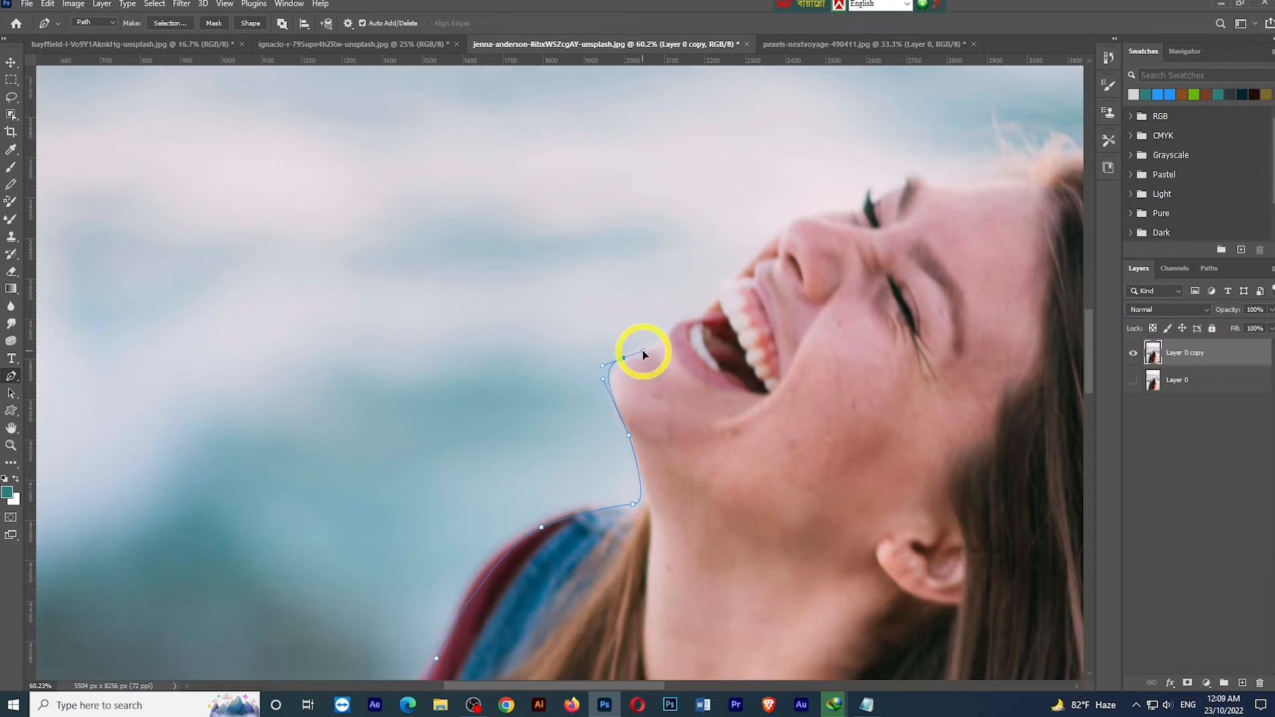
pyautogui.hotkey('ctrl', 'z')
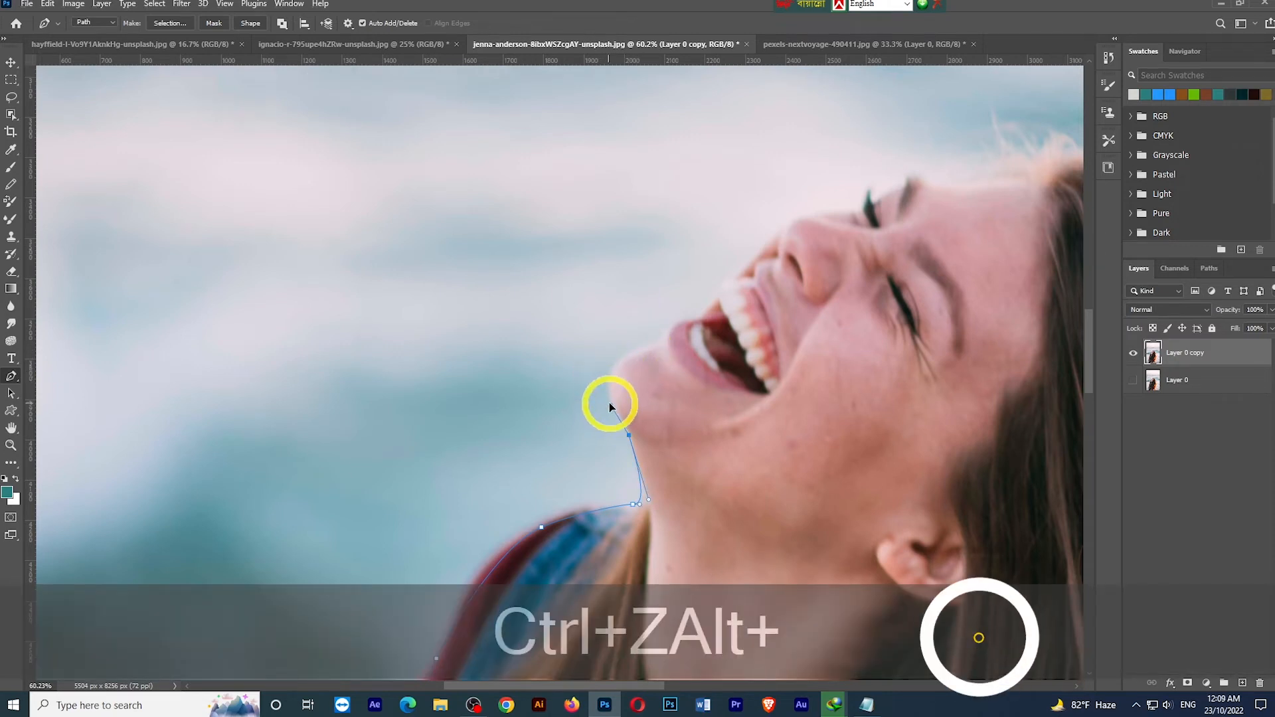
pyautogui.moveTo(627, 352); pyautogui.dragTo(672, 327)
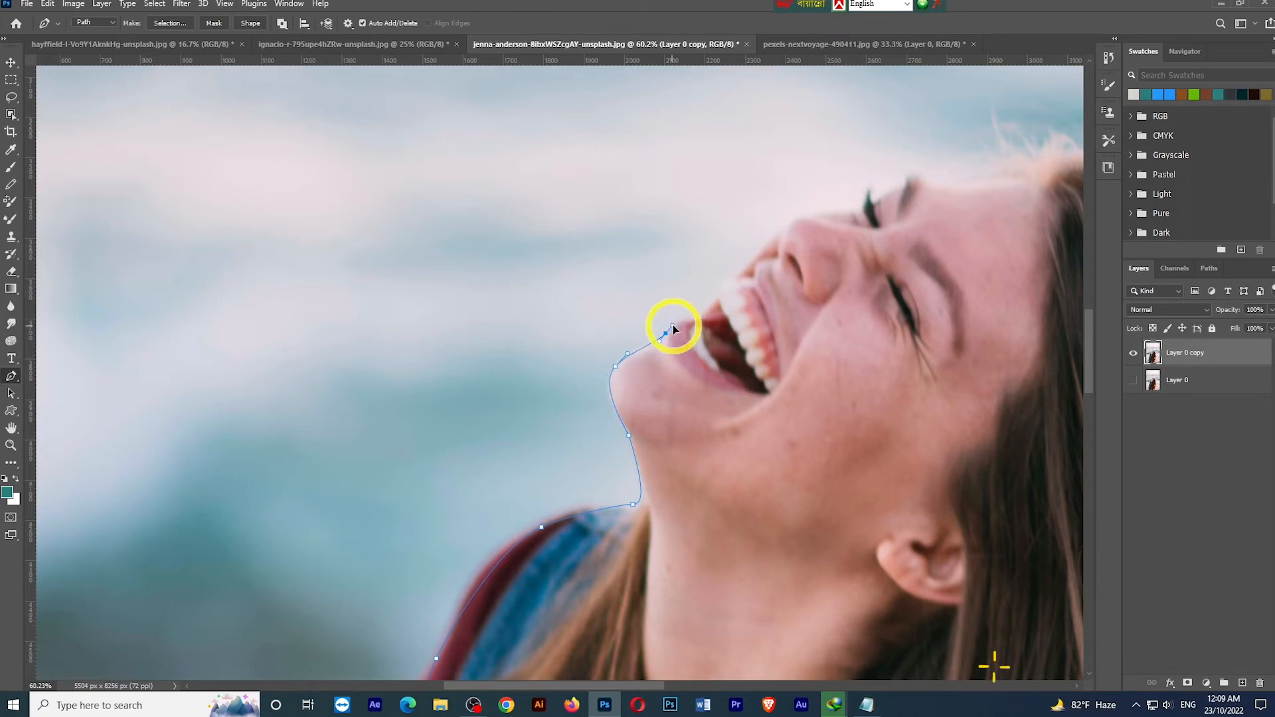
pyautogui.moveTo(761, 251); pyautogui.dragTo(768, 243)
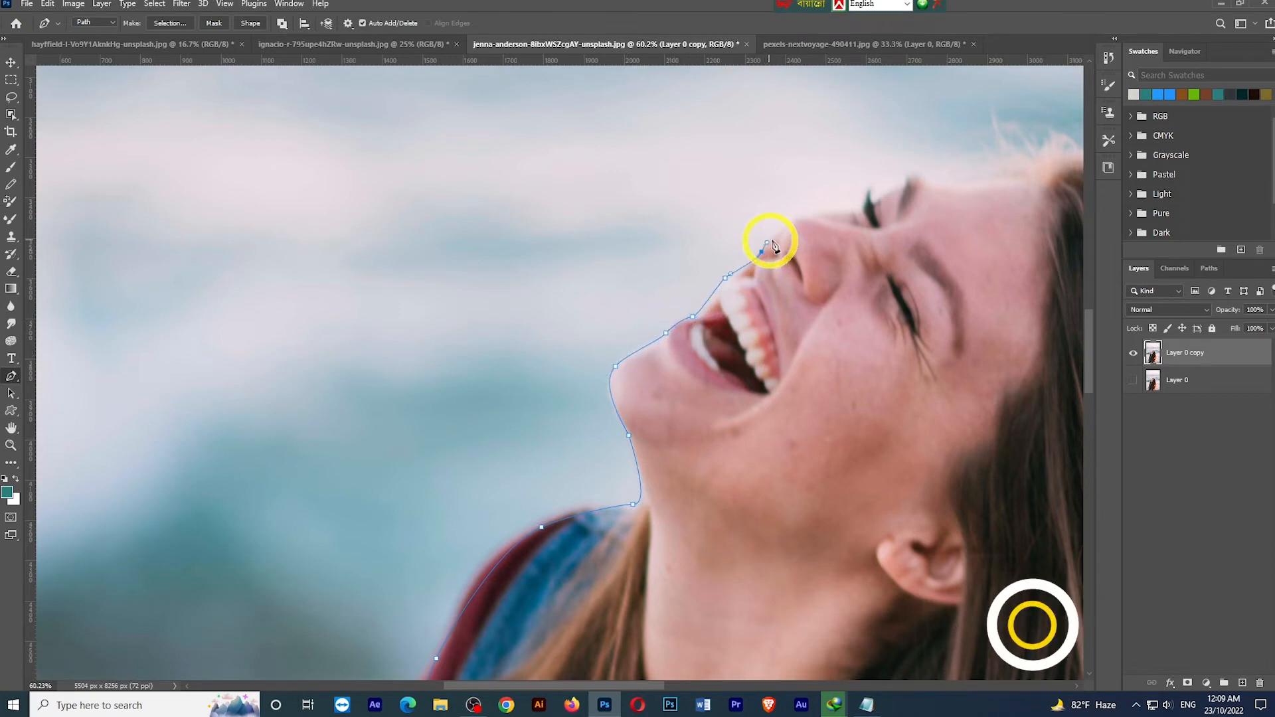
pyautogui.click(802, 216)
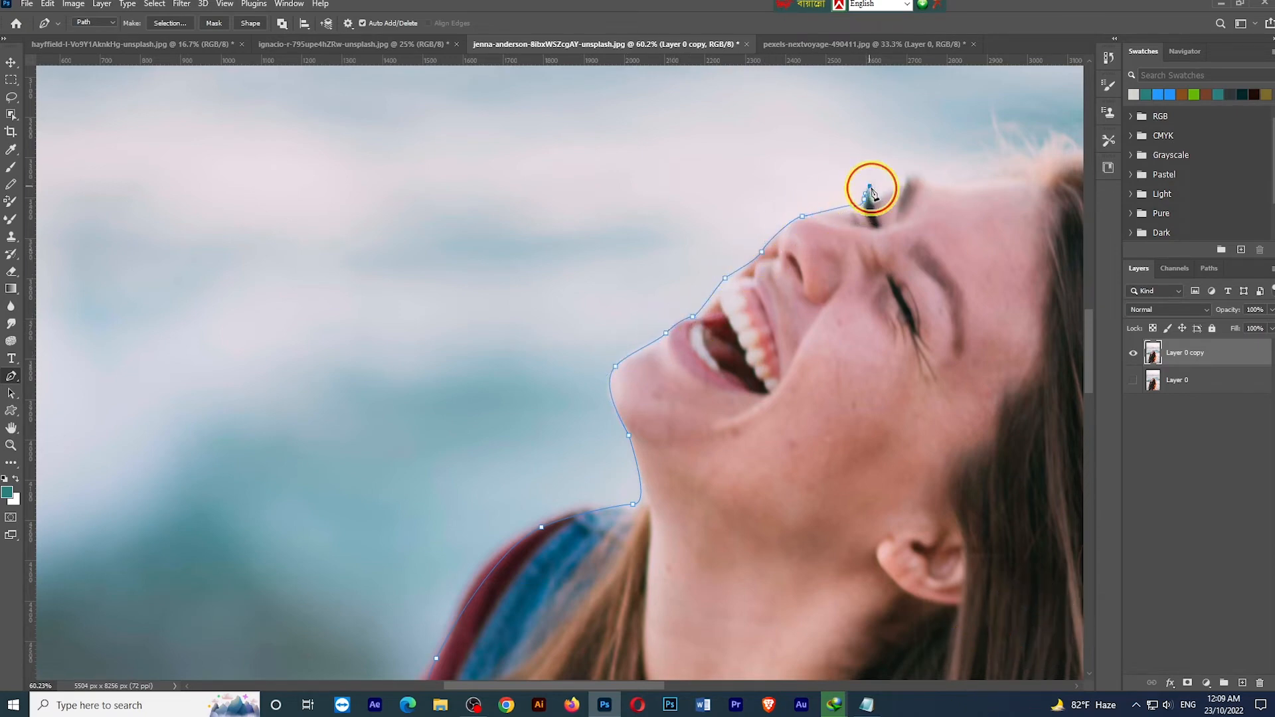
# - Carry the path loosely around the outside of the hair down to the photo's bottom edge and close it at its start
pyautogui.scroll(-6, 922, 298)
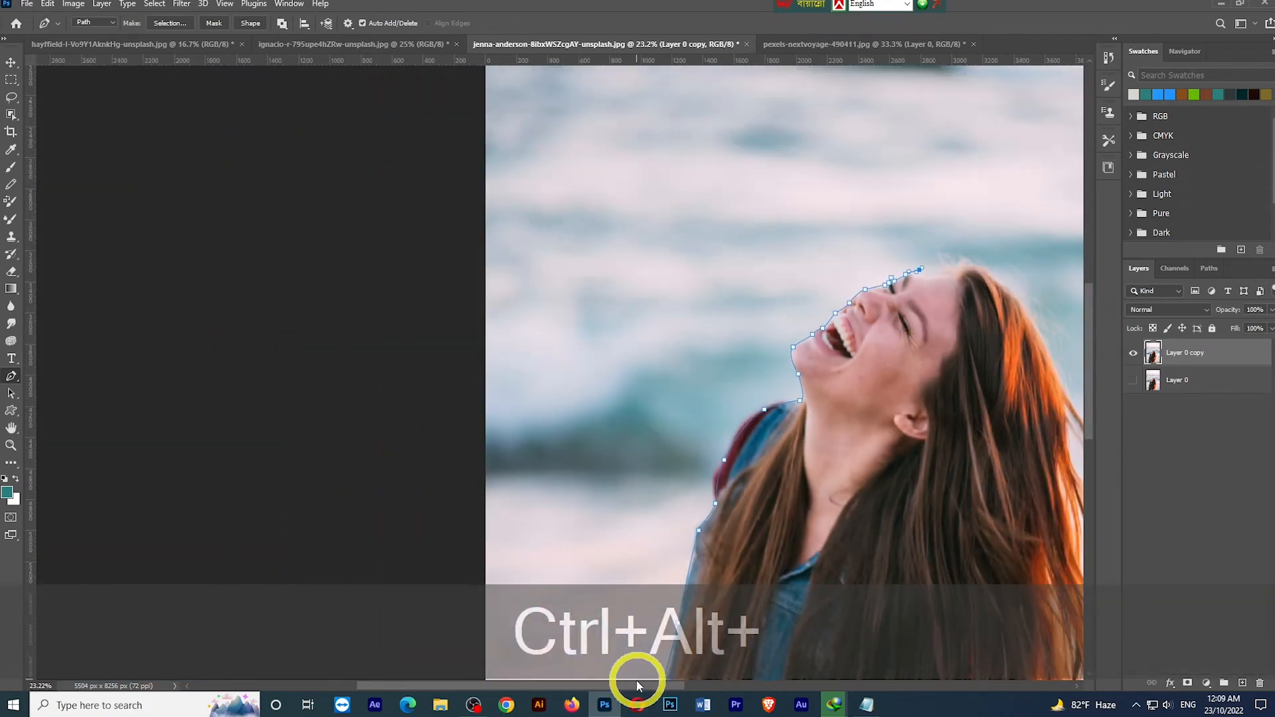
pyautogui.click(603, 704)
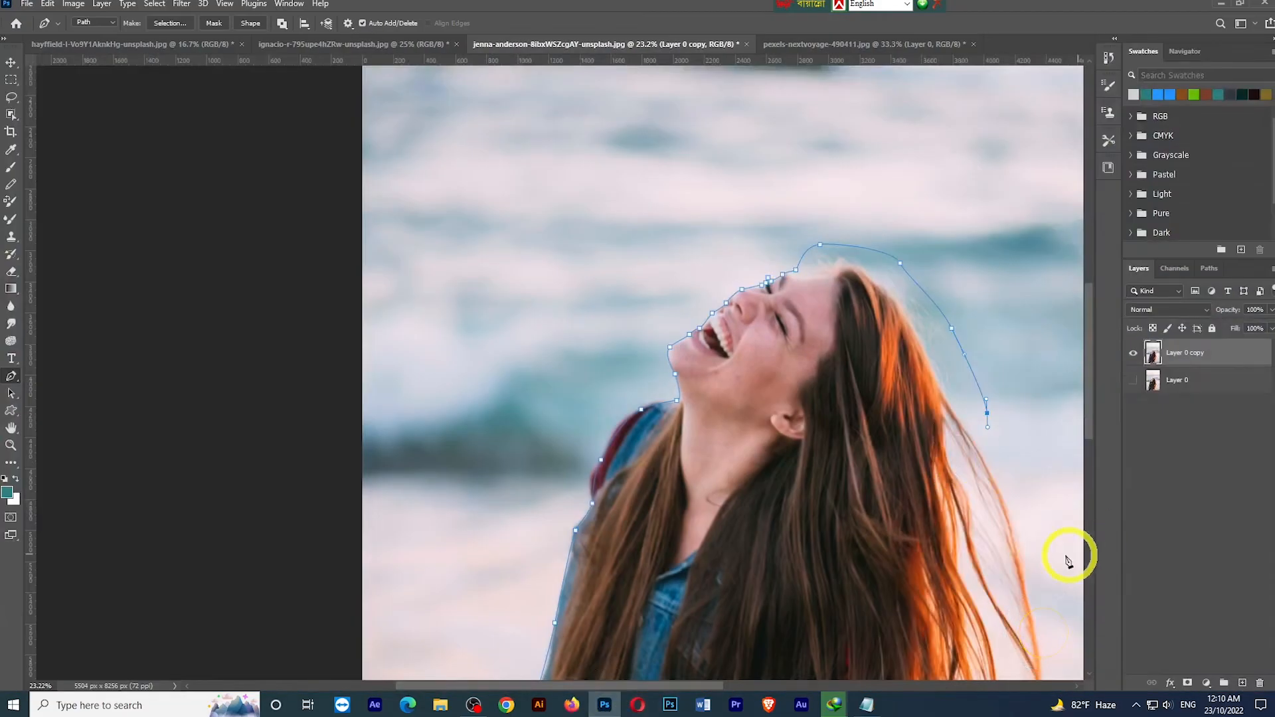
pyautogui.scroll(-5, 1097, 498)
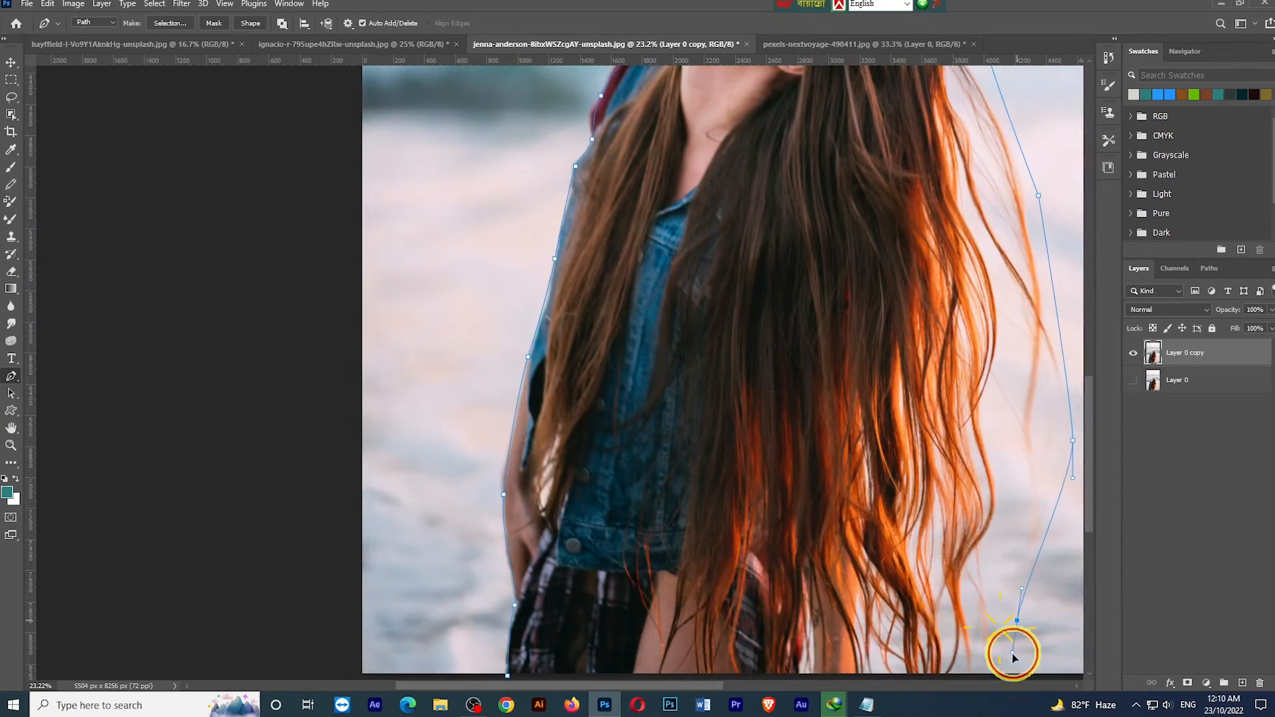
pyautogui.moveTo(1011, 654); pyautogui.dragTo(1011, 669)
pyautogui.click(1009, 676)
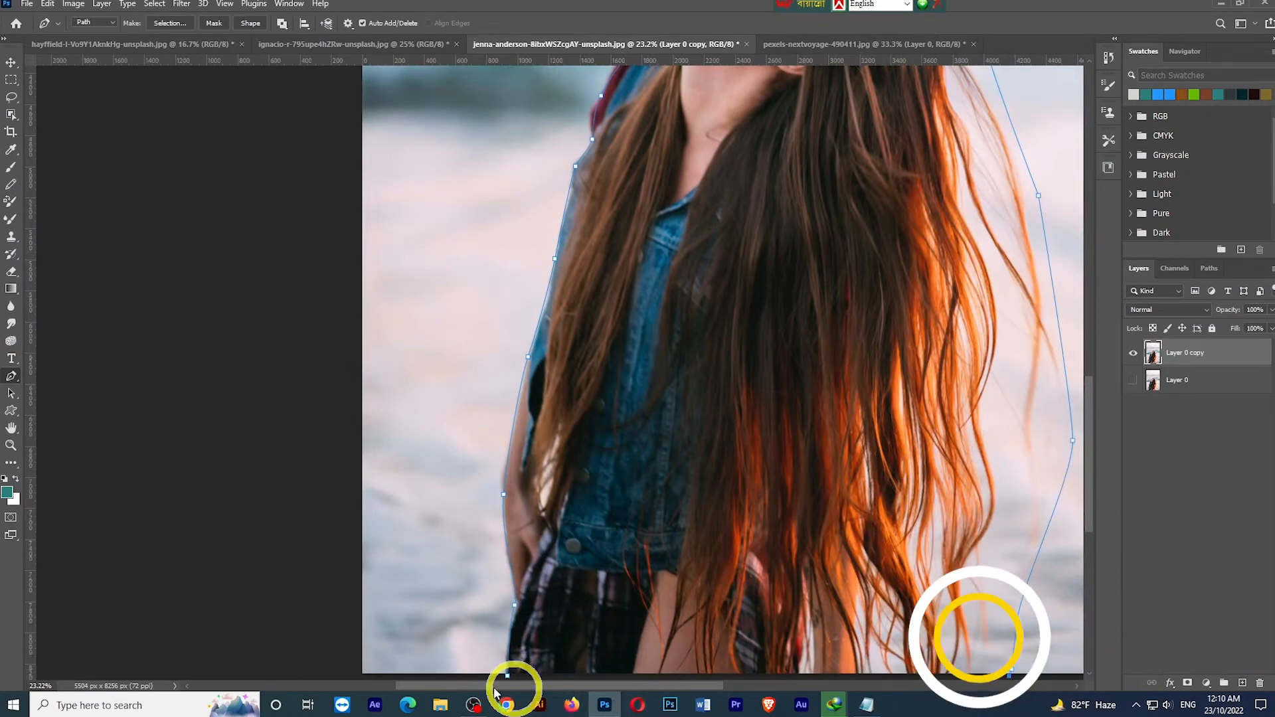
# - Turn the closed path into a selection, copy it to a new layer and hide Layer 0 copy
pyautogui.rightClick(792, 485)
pyautogui.click(857, 200)
pyautogui.press('Return')
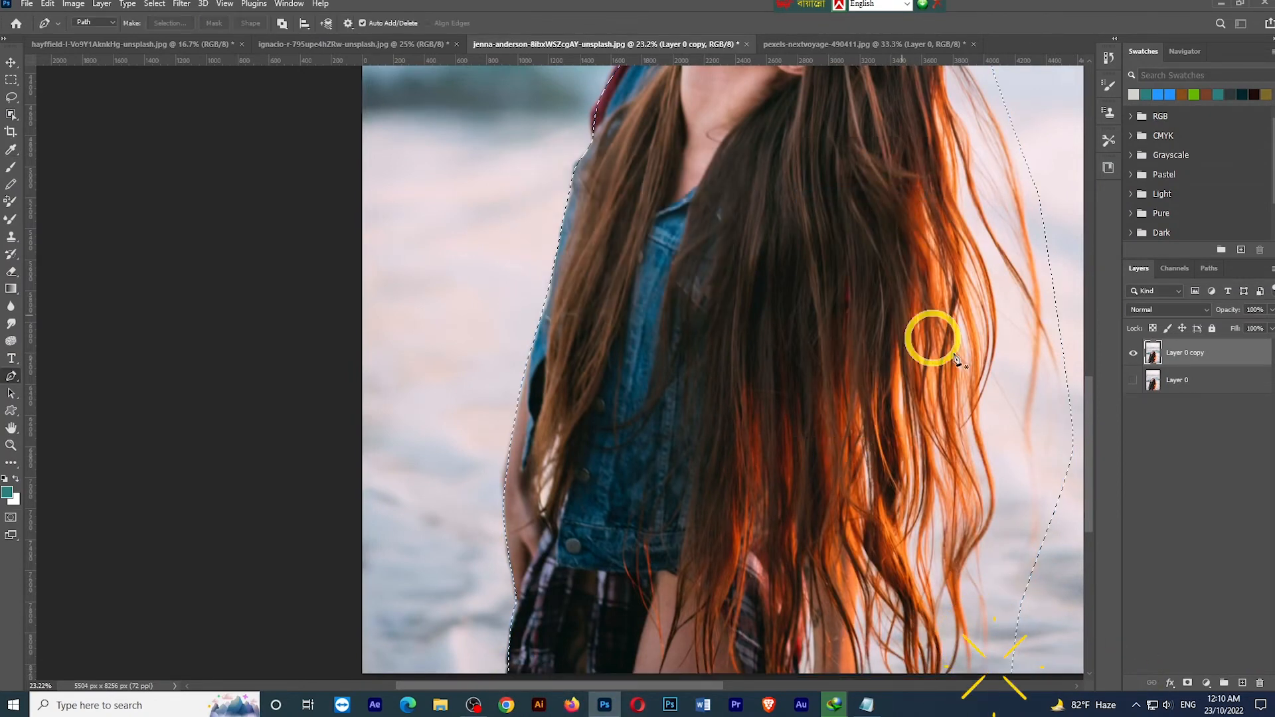
pyautogui.scroll(-2, 868, 420)
pyautogui.hotkey('ctrl', 'j')
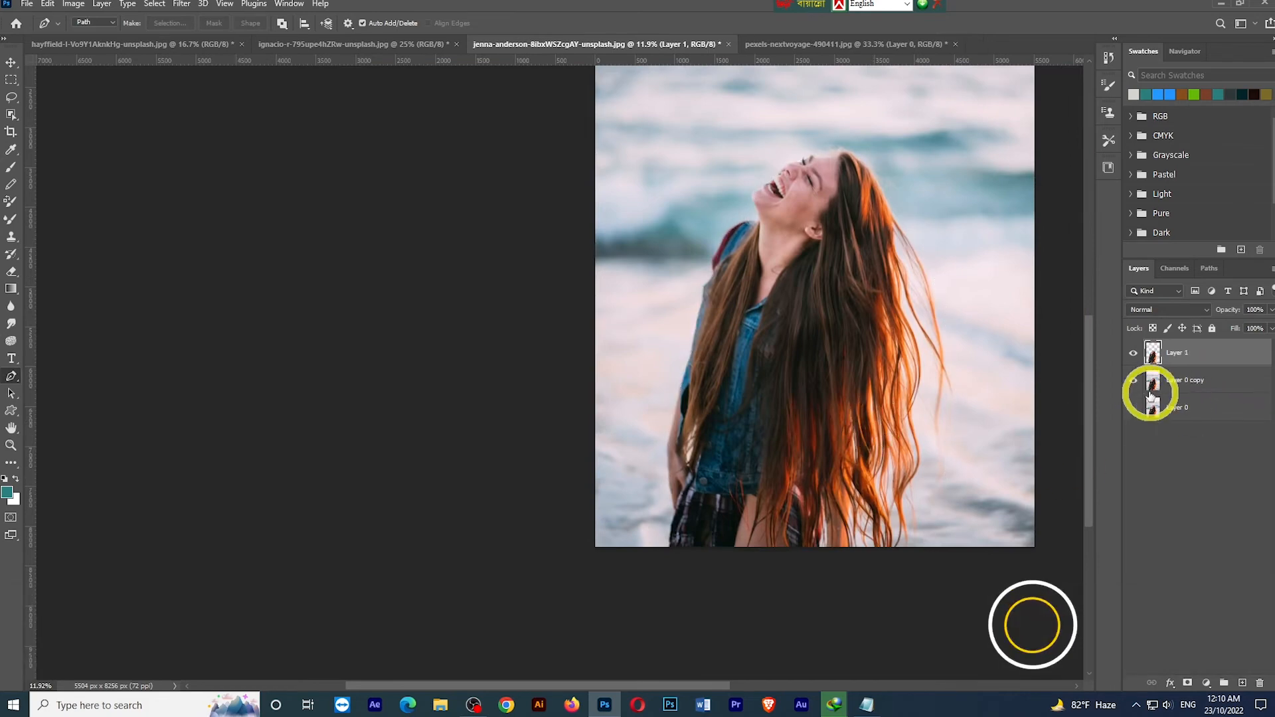
pyautogui.click(1133, 380)
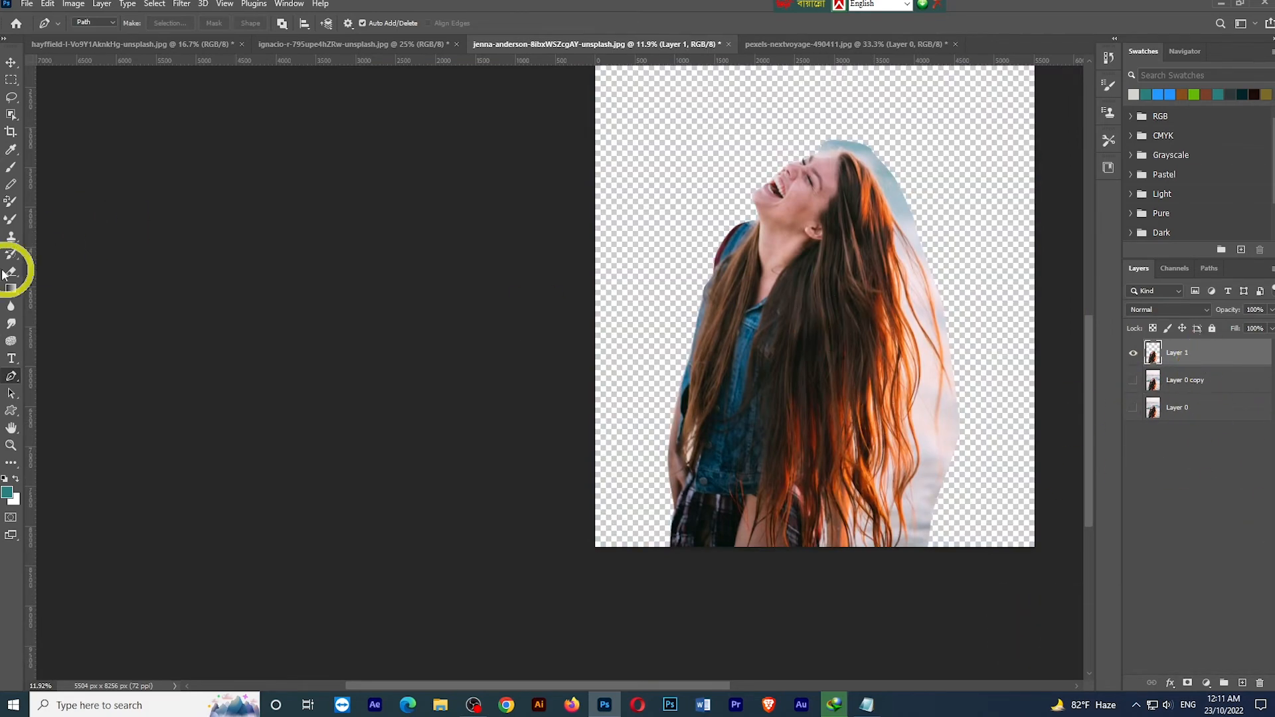
# - Select the whole cut-out on Layer 1 with the Object Selection tool and open Select and Mask
pyautogui.click(12, 115)
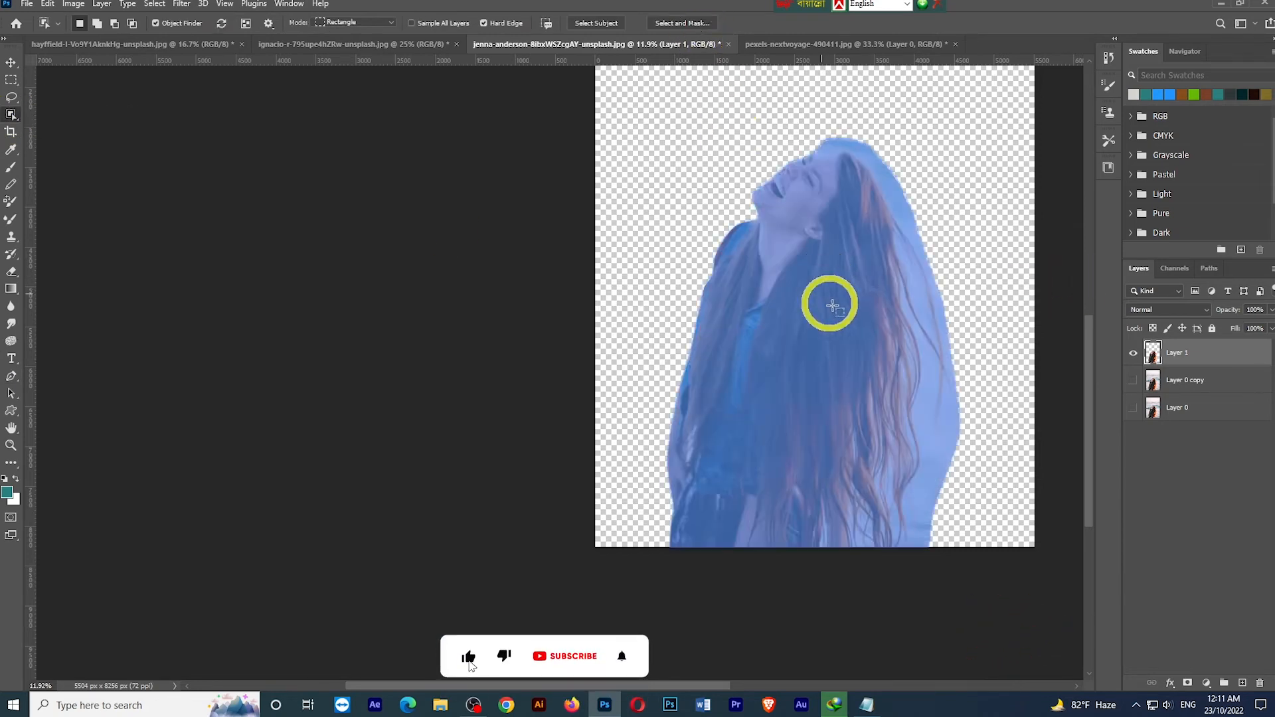
pyautogui.click(790, 260)
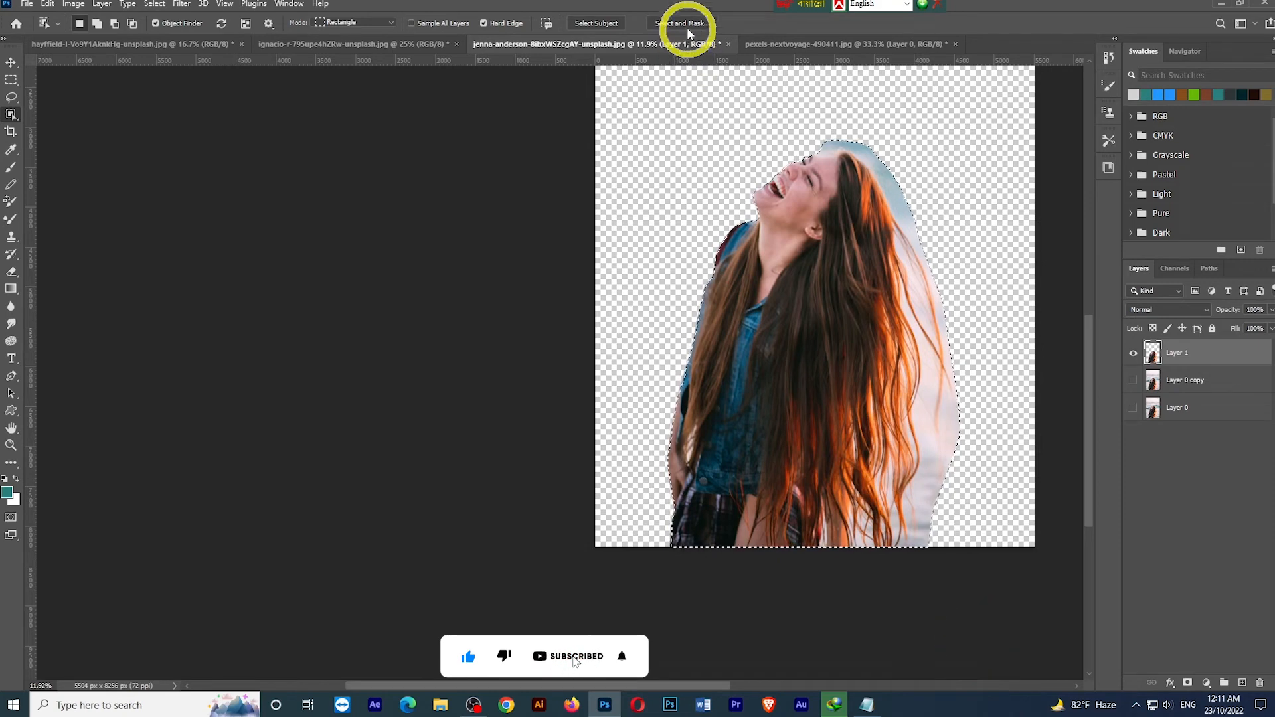
pyautogui.click(684, 24)
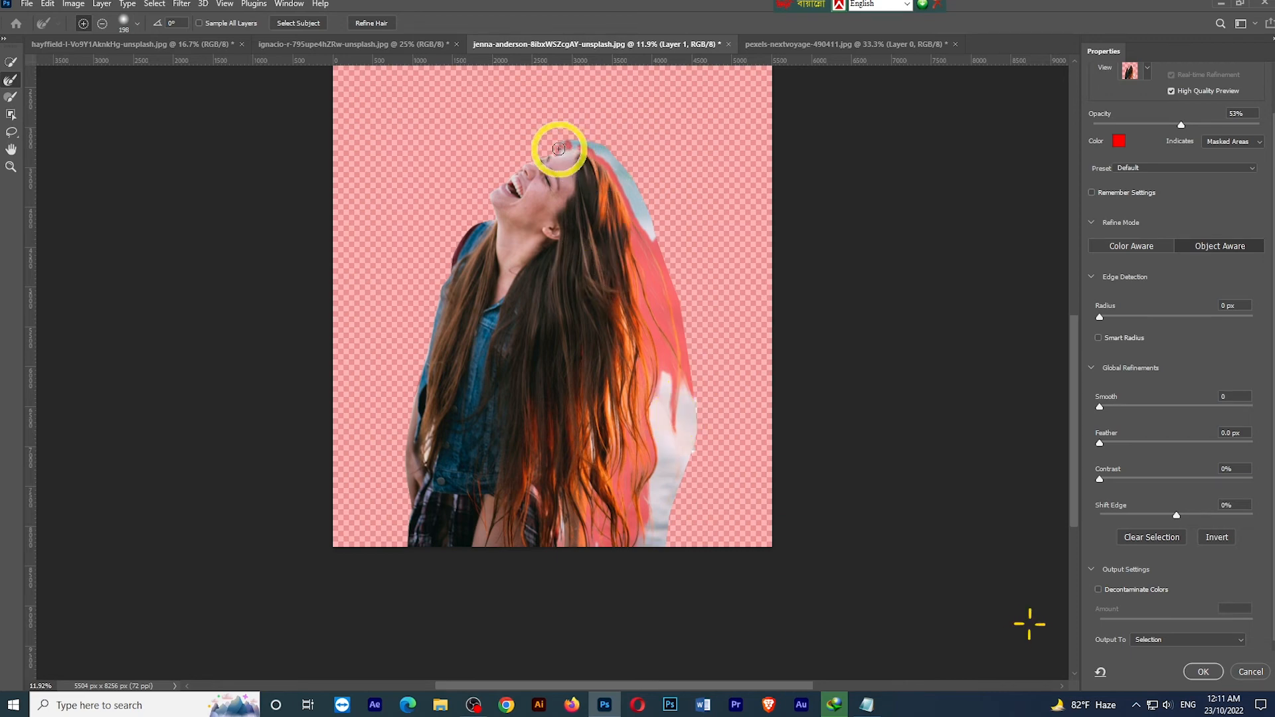
# - Brush over the hair's outer strands and leftover background with the Refine Edge Brush, and output the result as a layer mask
pyautogui.moveTo(558, 148)
pyautogui.mouseDown()
pyautogui.moveTo(648, 214)
pyautogui.moveTo(659, 290)
pyautogui.moveTo(650, 522)
pyautogui.moveTo(620, 495)
pyautogui.moveTo(592, 517)
pyautogui.moveTo(579, 479)
pyautogui.moveTo(613, 486)
pyautogui.moveTo(626, 531)
pyautogui.mouseUp()
pyautogui.moveTo(580, 569); pyautogui.dragTo(682, 326)
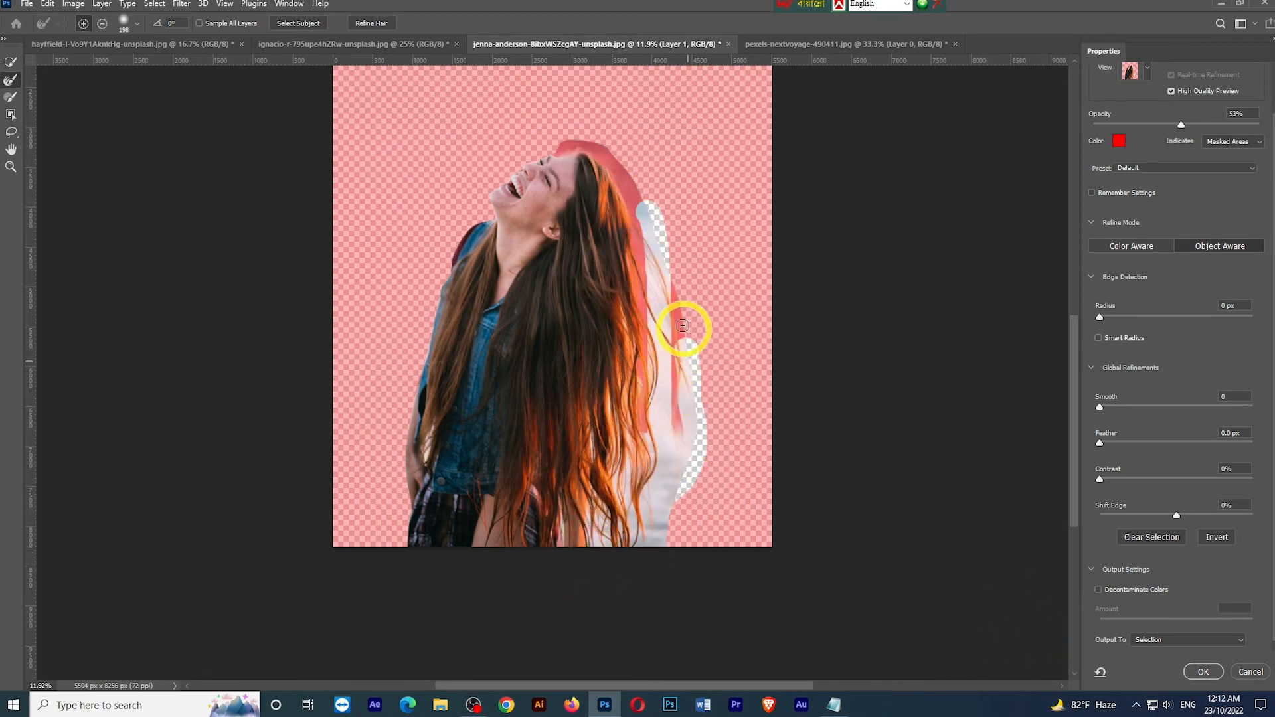
pyautogui.moveTo(671, 402)
pyautogui.mouseDown()
pyautogui.moveTo(663, 257)
pyautogui.moveTo(621, 174)
pyautogui.moveTo(577, 150)
pyautogui.moveTo(552, 152)
pyautogui.moveTo(633, 255)
pyautogui.mouseUp()
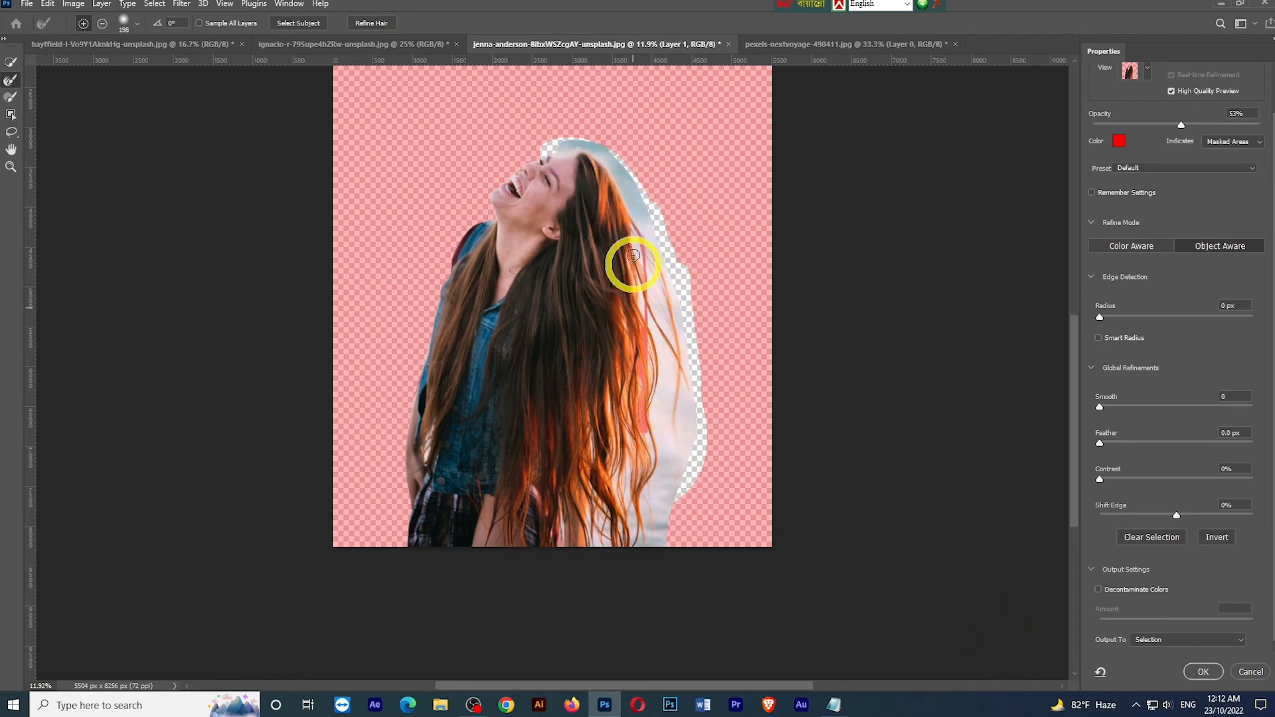
pyautogui.moveTo(631, 518)
pyautogui.mouseDown()
pyautogui.moveTo(634, 538)
pyautogui.moveTo(584, 517)
pyautogui.mouseUp()
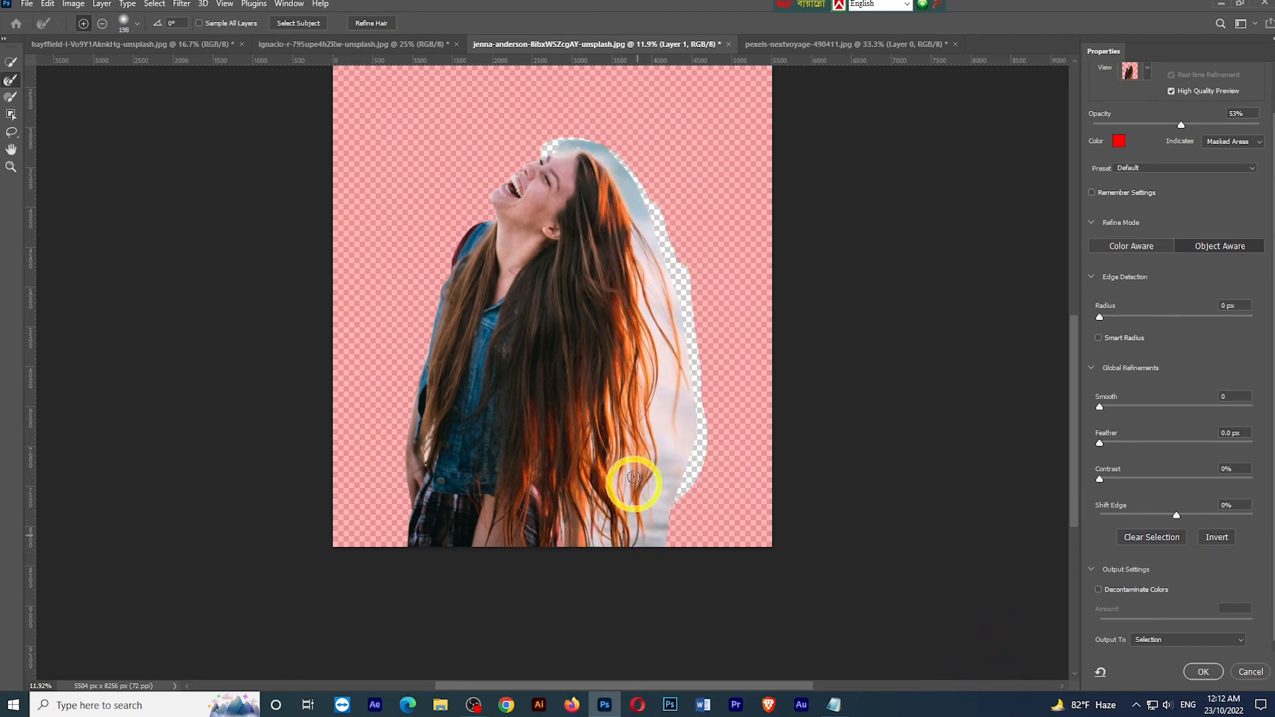
pyautogui.moveTo(688, 532)
pyautogui.mouseDown()
pyautogui.moveTo(736, 458)
pyautogui.moveTo(657, 562)
pyautogui.mouseUp()
pyautogui.click(1215, 641)
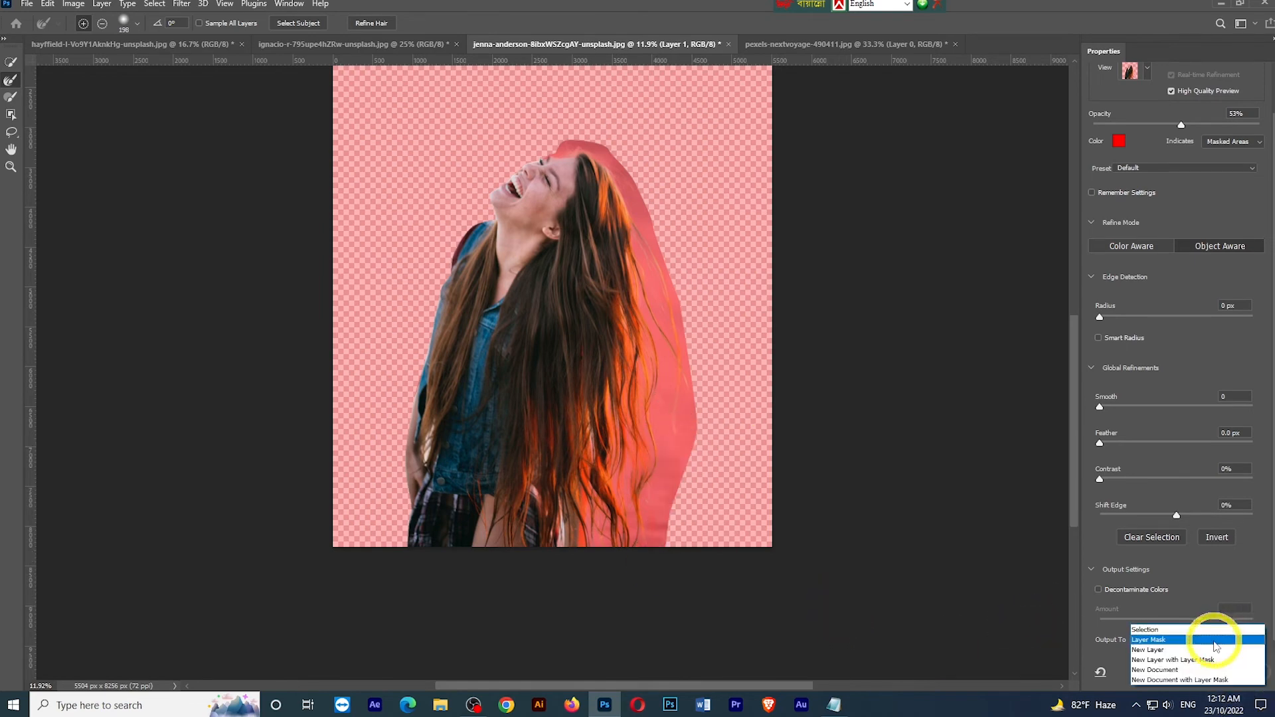
pyautogui.click(1213, 641)
pyautogui.click(1179, 670)
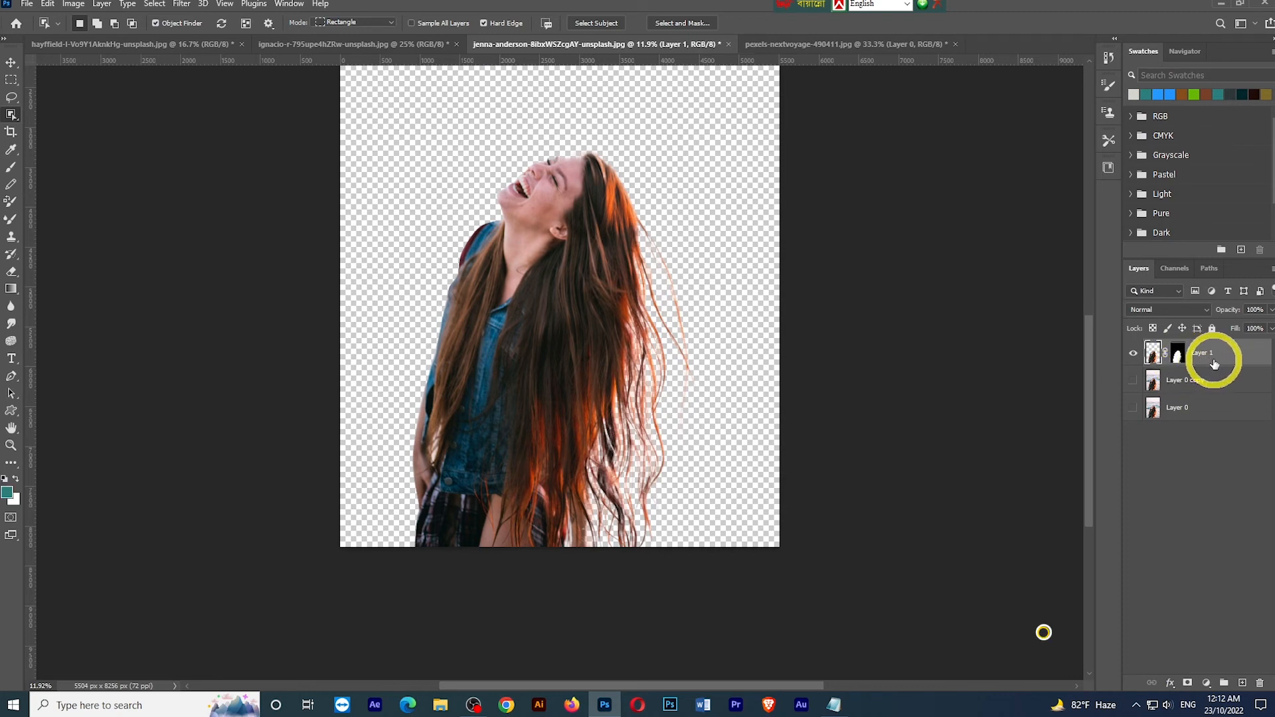
# - Add a teal (2a7e7d) Solid Color fill layer and place it beneath the masked Layer 1
pyautogui.click(1205, 683)
pyautogui.click(1208, 452)
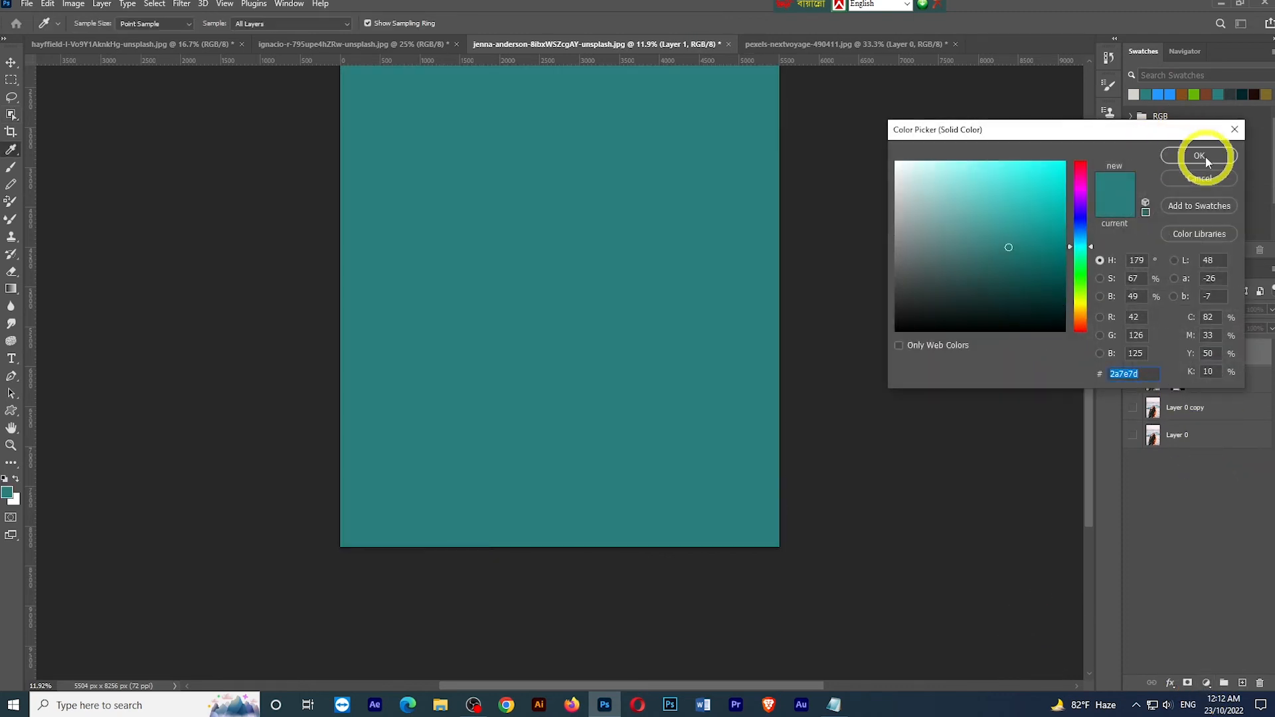
pyautogui.click(1199, 155)
pyautogui.moveTo(1215, 342); pyautogui.dragTo(1224, 383)
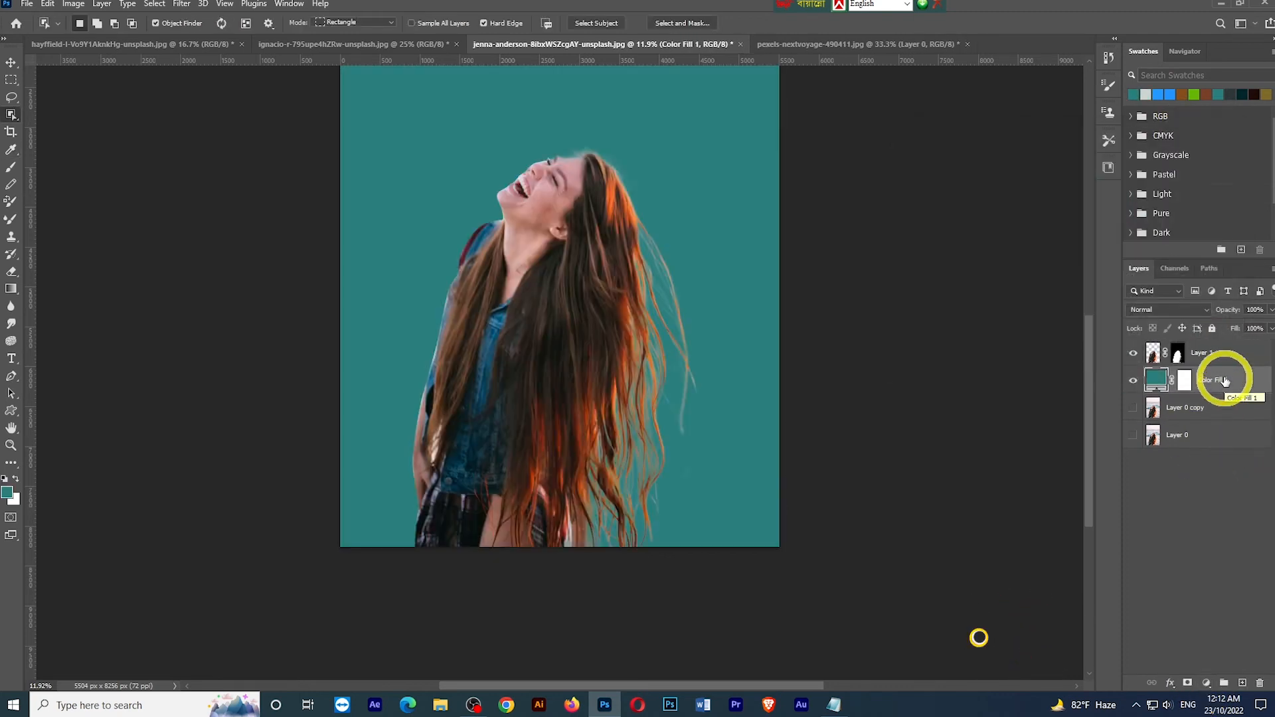
# - Duplicate the masked Layer 1 and convert the lower original to a Smart Object
pyautogui.click(1209, 352)
pyautogui.hotkey('ctrl', 'j')
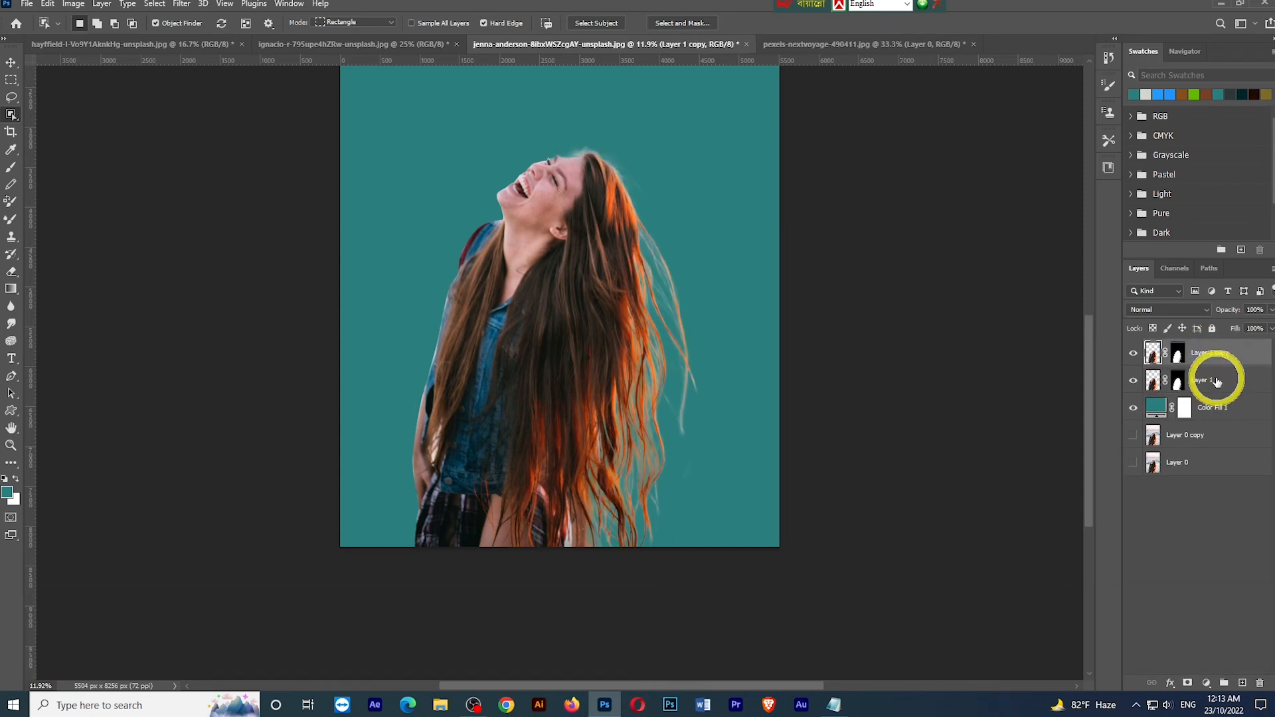
pyautogui.rightClick(1217, 381)
pyautogui.click(1118, 310)
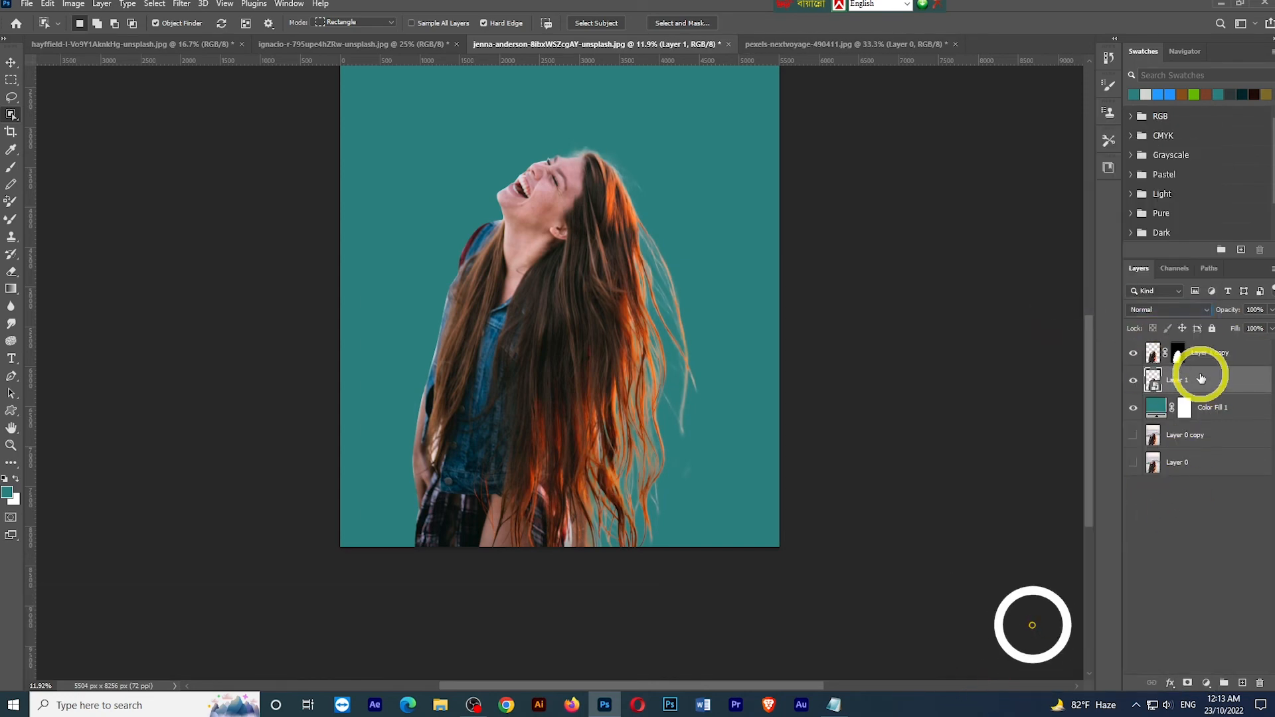
# - Add a second Solid Color fill layer directly above Layer 1 and clip it to that layer
pyautogui.click(1205, 682)
pyautogui.click(1198, 445)
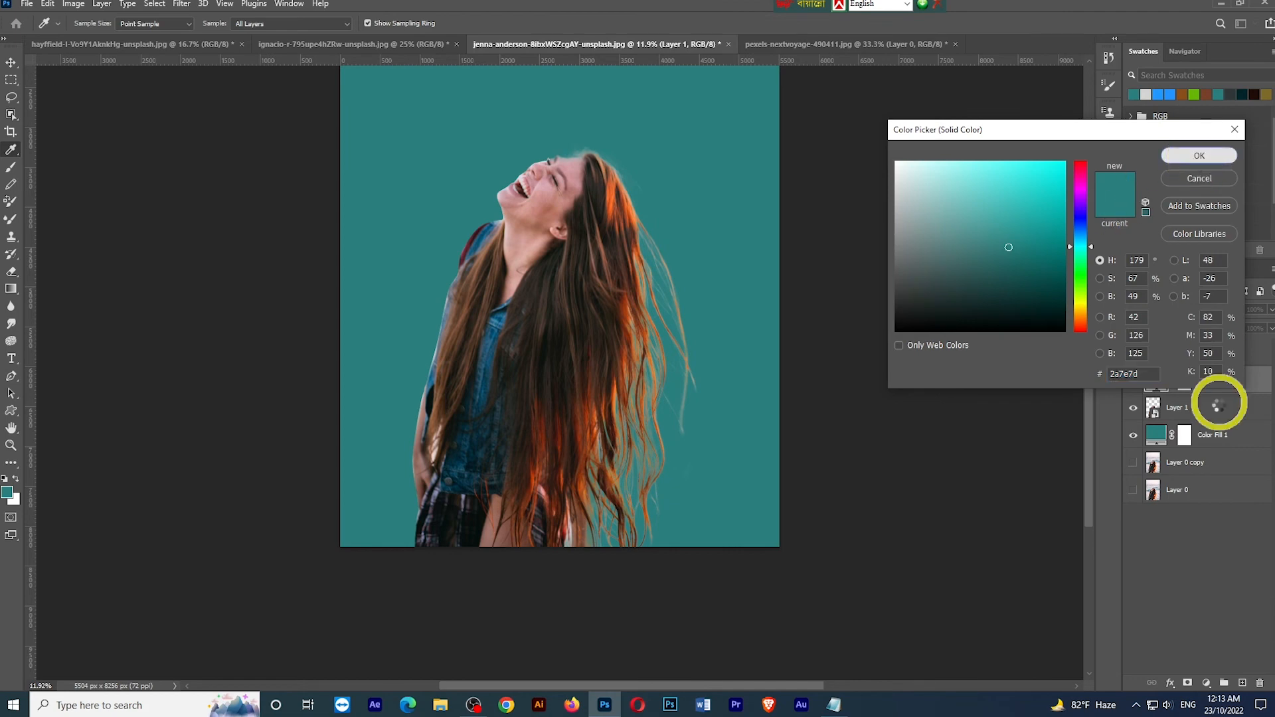
pyautogui.press('Return')
pyautogui.rightClick(1159, 380)
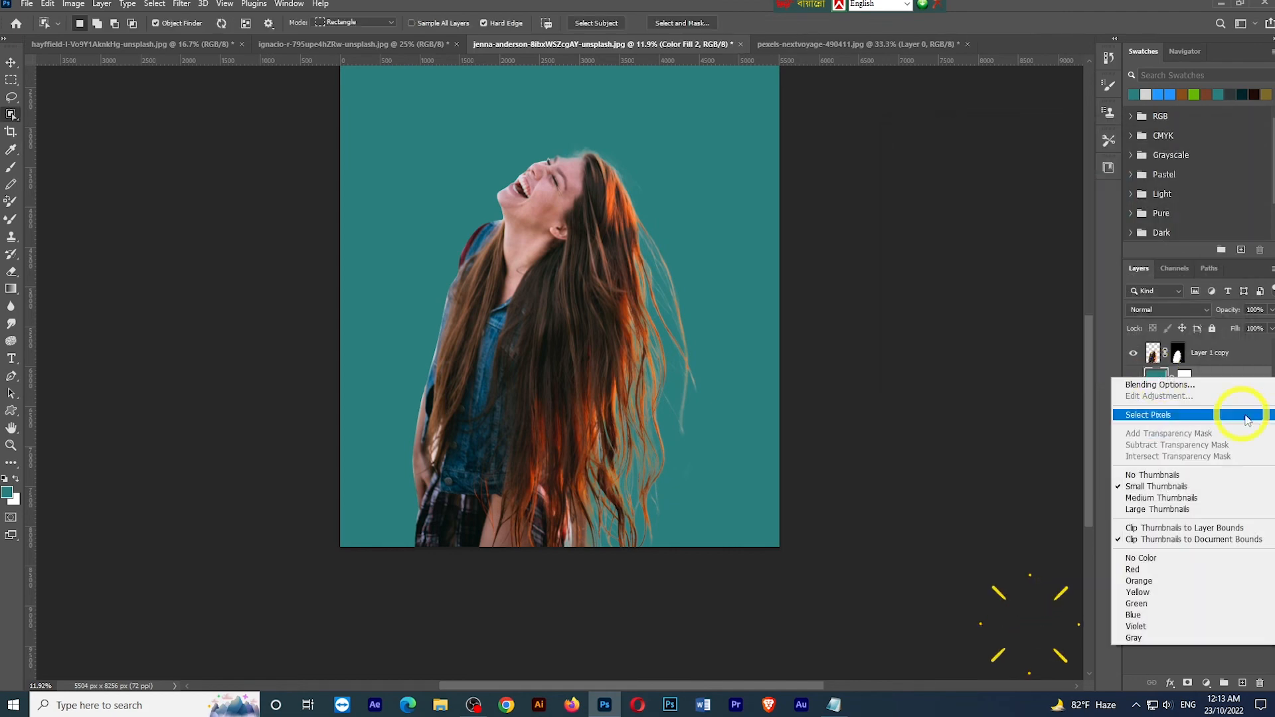
pyautogui.rightClick(1257, 379)
pyautogui.click(1146, 382)
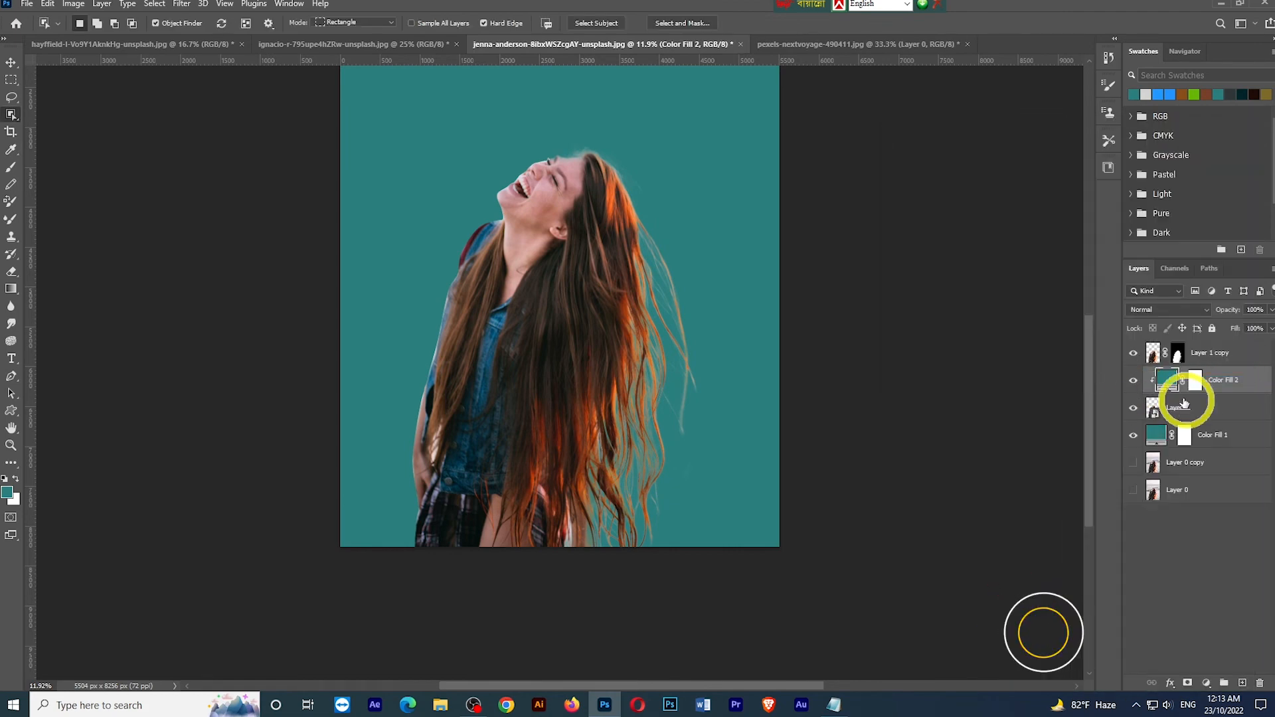
# - Change the clipped Color Fill 2 to the orange bd4c1b sampled from the woman's hair
pyautogui.doubleClick(1156, 380)
pyautogui.click(650, 328)
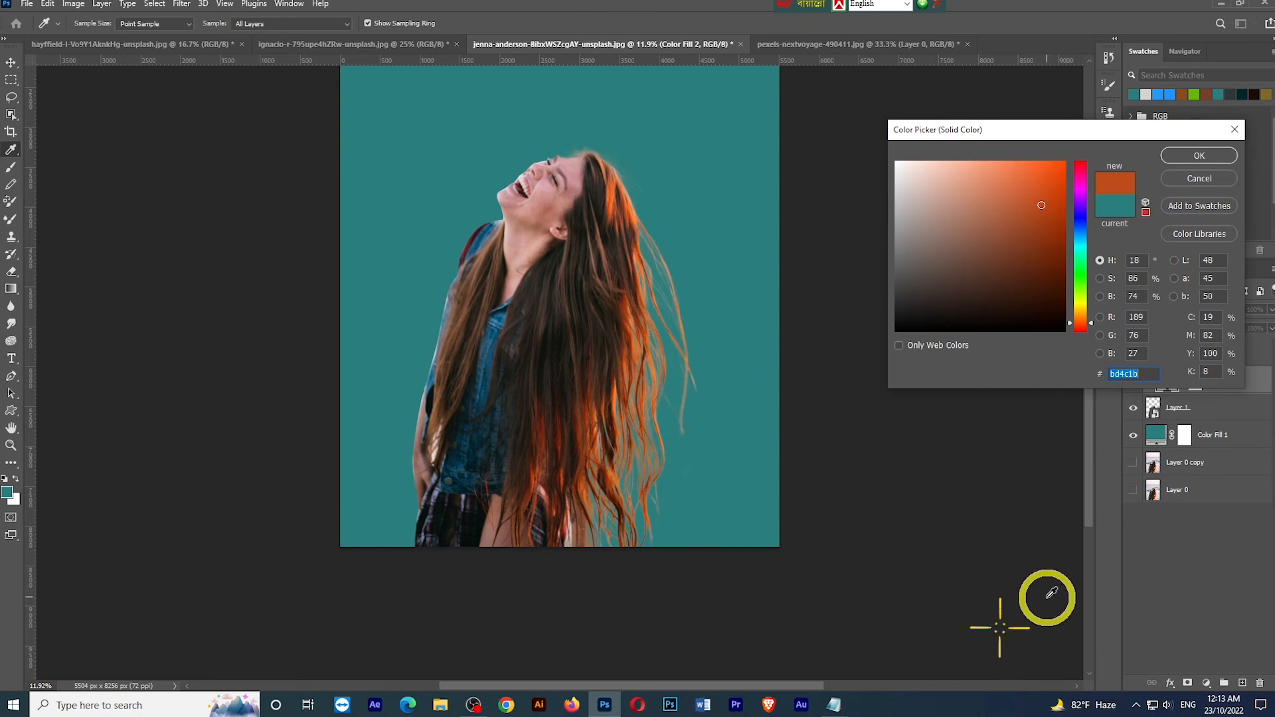
pyautogui.click(1199, 156)
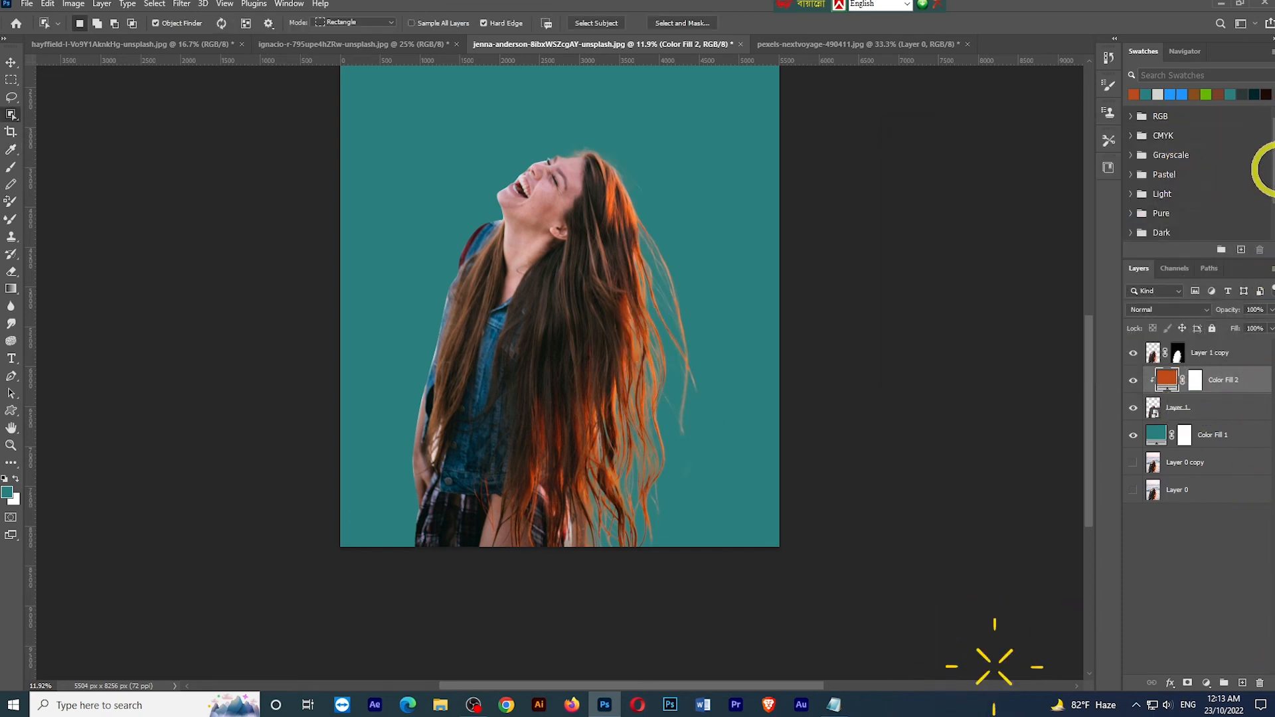
# - Copy the desert road photo from its own document into the long-haired woman's document
pyautogui.click(859, 47)
pyautogui.click(11, 62)
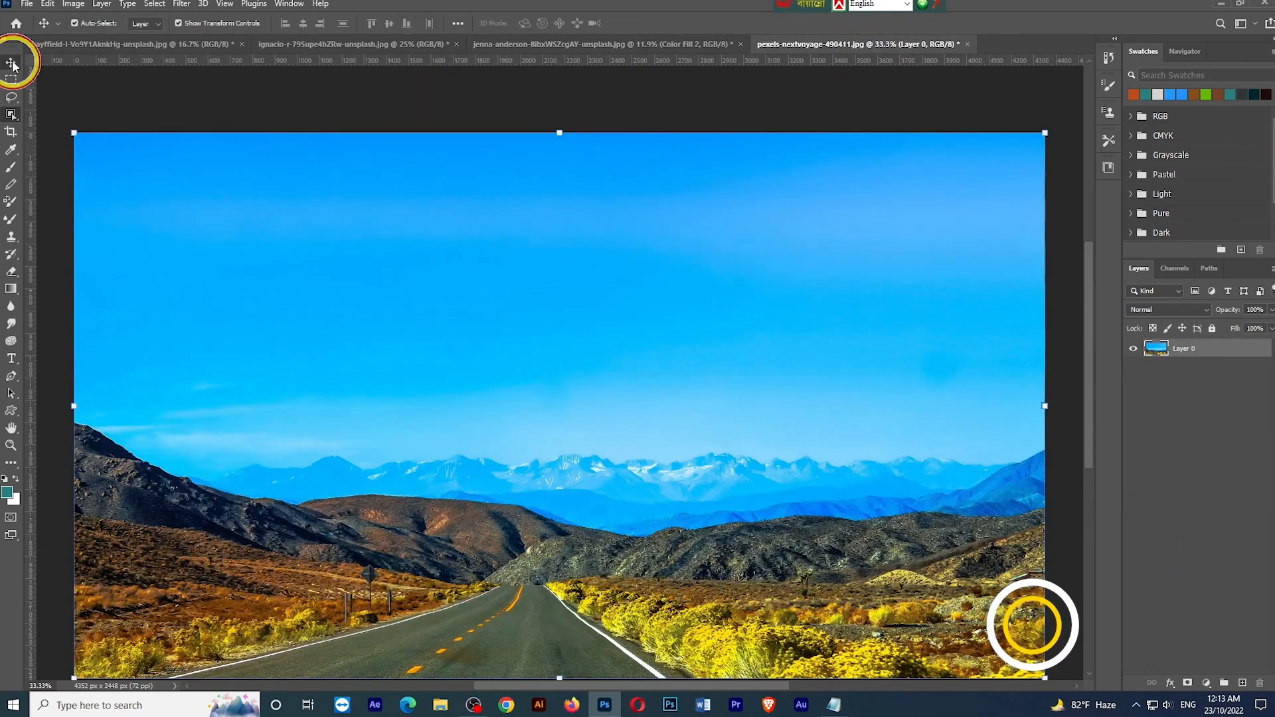
pyautogui.moveTo(361, 206); pyautogui.dragTo(772, 688)
# - Stretch the road photo to cover the whole canvas and move its layer between Layer 1 and Color Fill 1
pyautogui.hotkey('ctrl', 't')
pyautogui.moveTo(396, 413); pyautogui.dragTo(339, 418)
pyautogui.scroll(3, 911, 410)
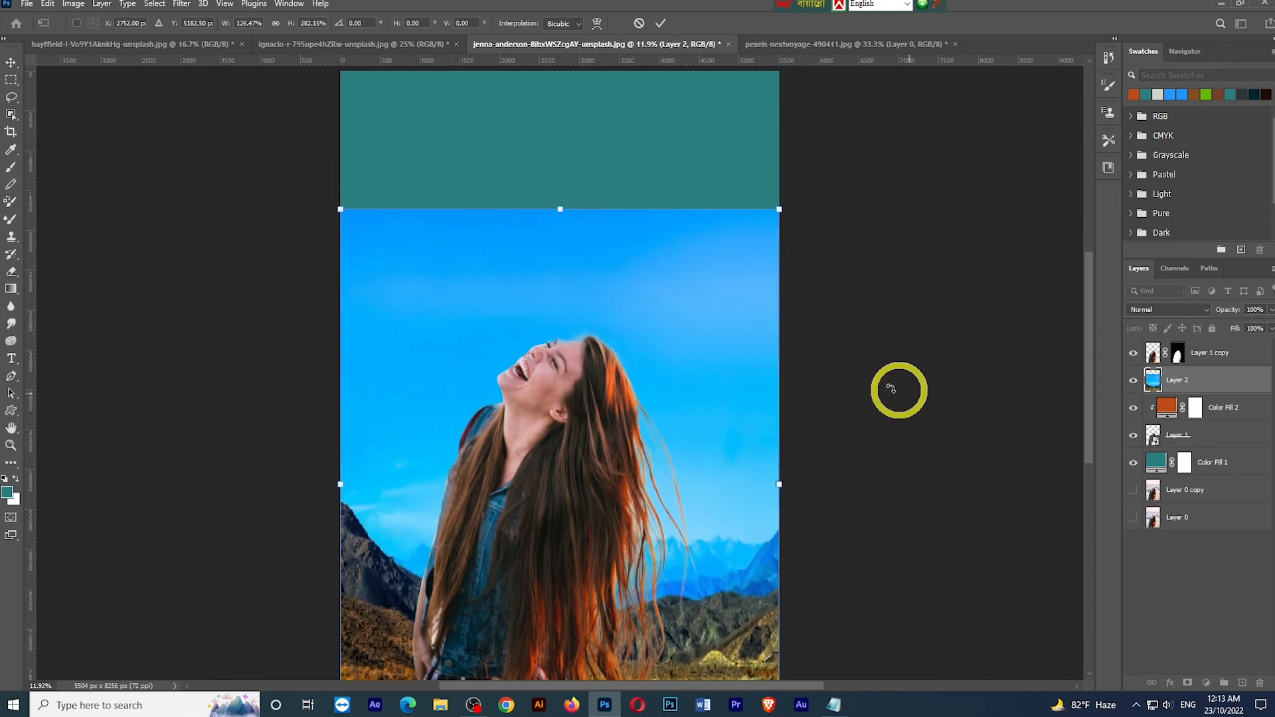
pyautogui.moveTo(560, 208); pyautogui.dragTo(562, 41)
pyautogui.press('Return')
pyautogui.moveTo(1188, 380); pyautogui.dragTo(1207, 434)
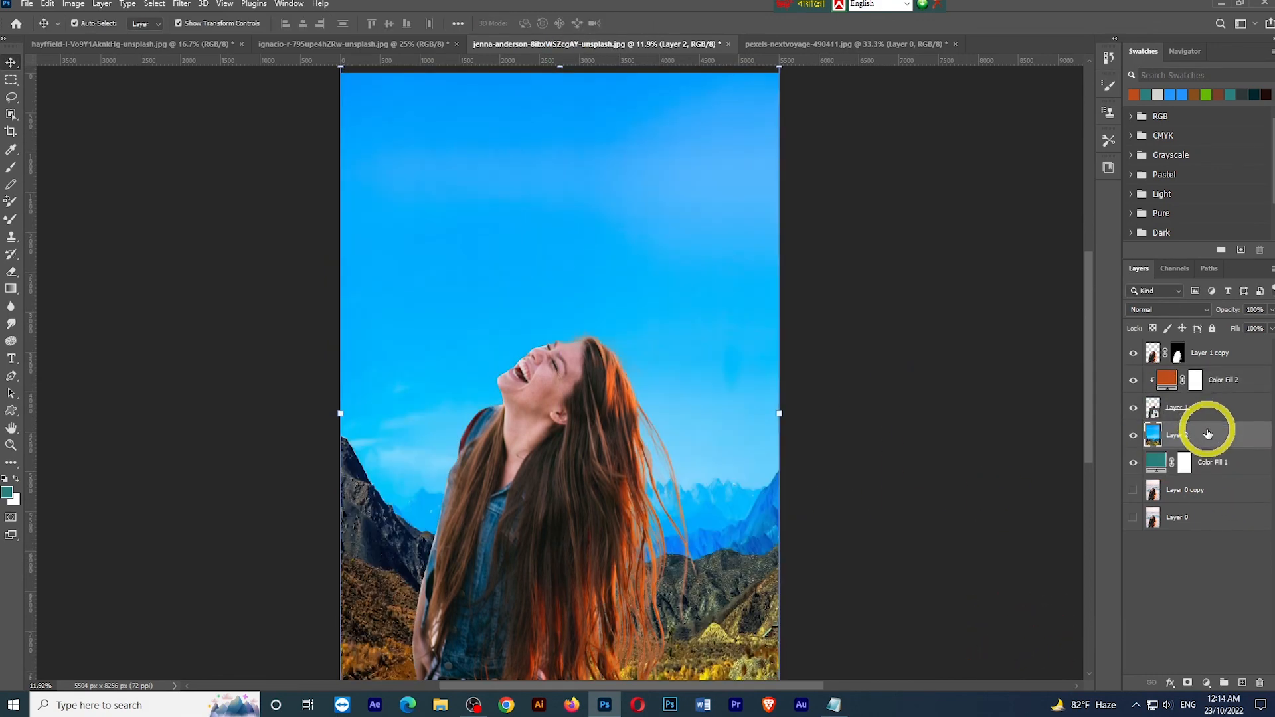
# - Group the layers from Color Fill 1 up to Layer 1 copy, and show the original Layer 0
pyautogui.click(1232, 467)
pyautogui.keyDown('shift'); pyautogui.click(1215, 356); pyautogui.keyUp('shift')
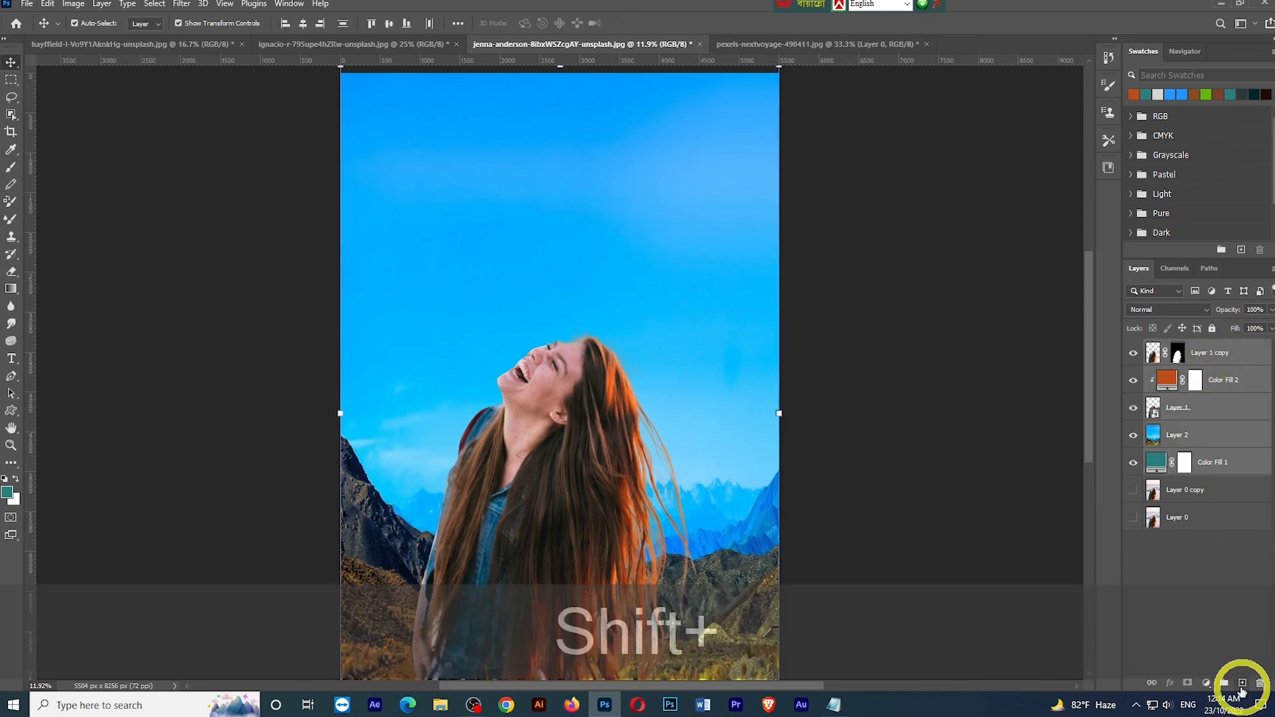
pyautogui.click(1225, 682)
pyautogui.click(930, 353)
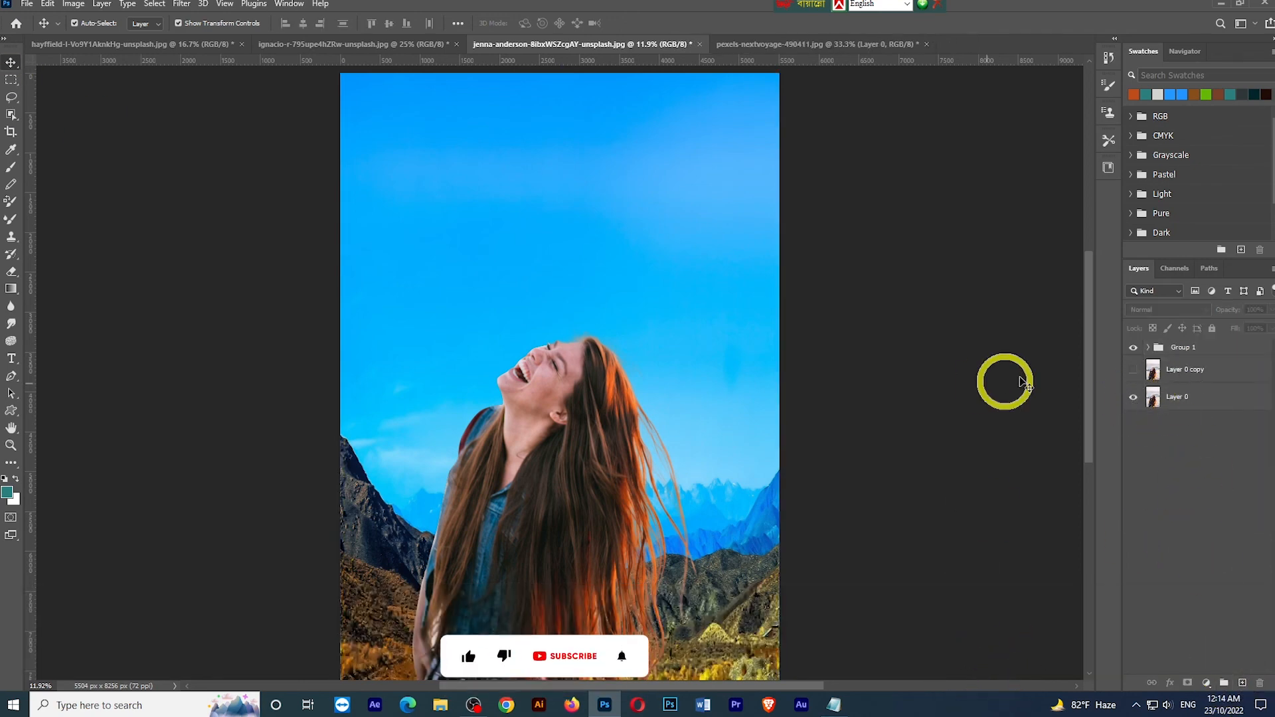
# - Toggle Group 1's visibility to compare the woman's composite with the original beach photo
pyautogui.scroll(-4, 1017, 362)
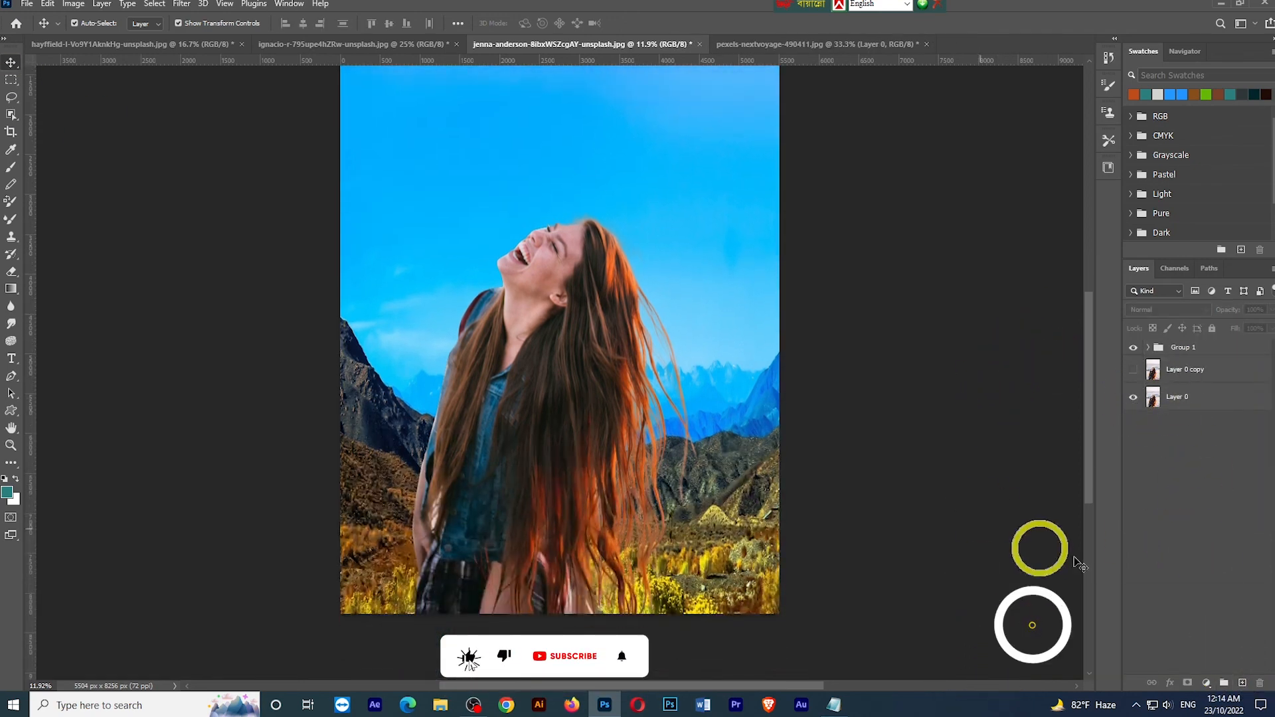
pyautogui.click(1132, 347)
pyautogui.click(1133, 348)
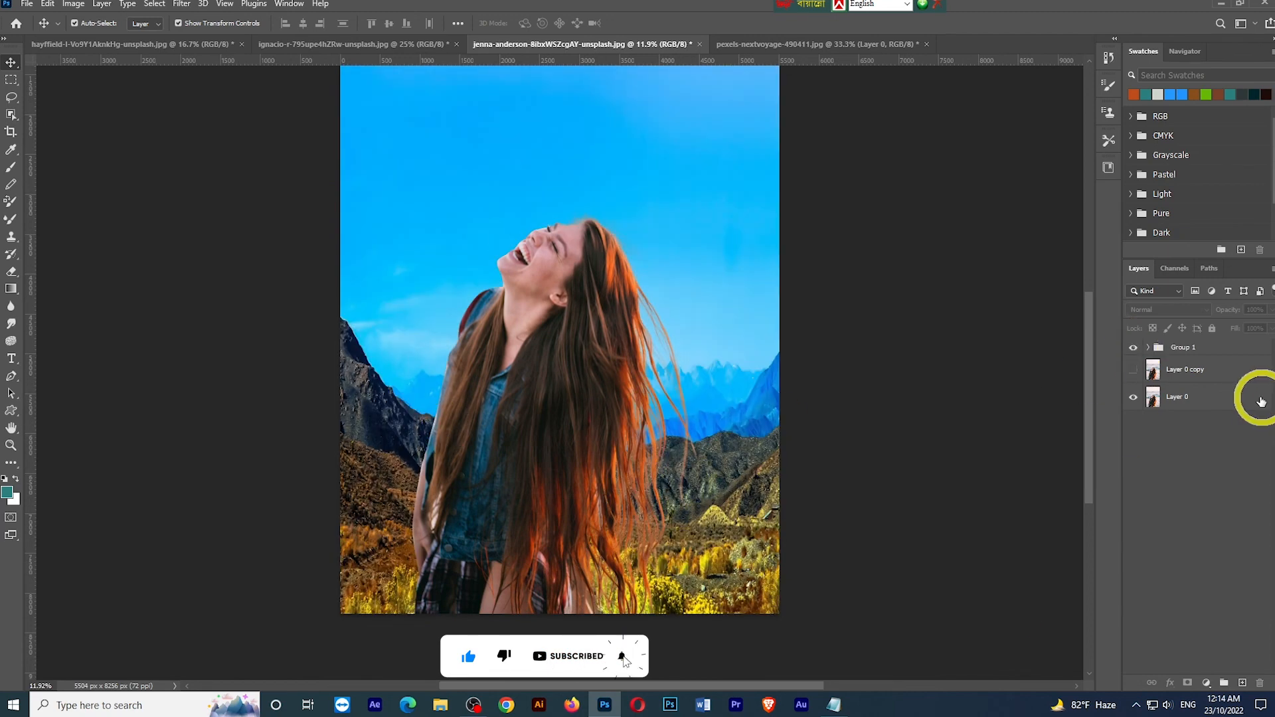